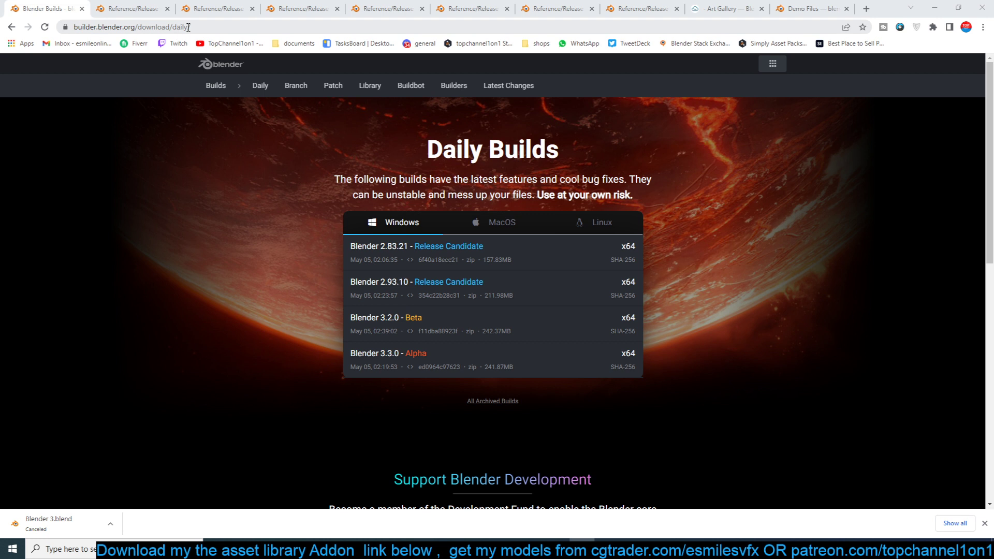
Check the list of Blender daily builds and open the Blender 3.3 LTS release notes in a separate tab
{"action": "scroll", "coordinate": [463, 303], "scroll_direction": "down", "scroll_amount": 2}
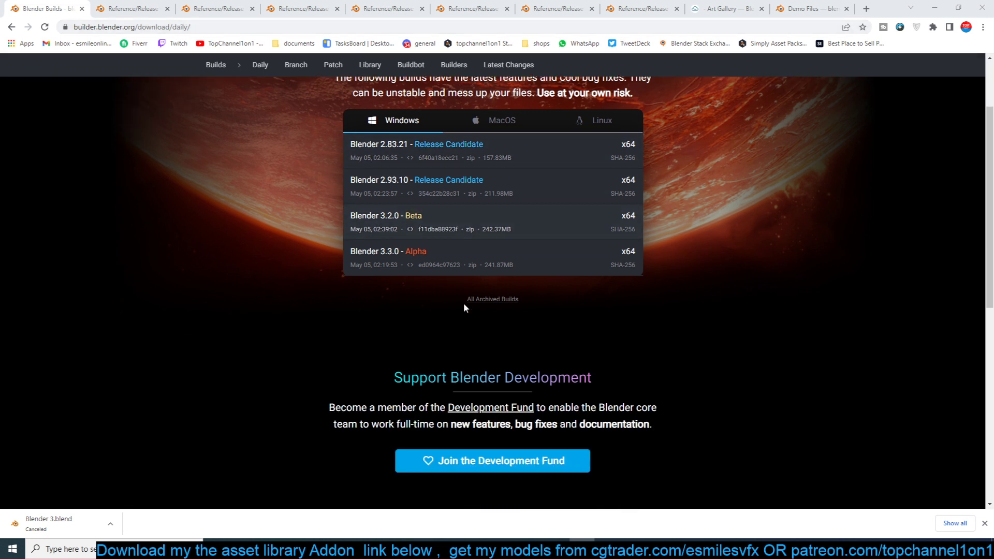
{"action": "scroll", "coordinate": [425, 224], "scroll_direction": "up", "scroll_amount": 2}
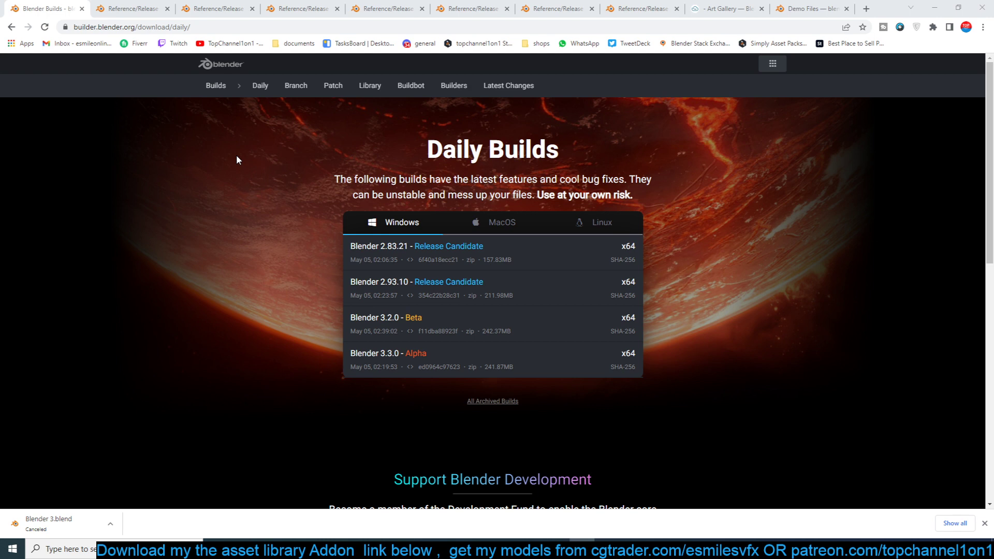
{"action": "left_click", "coordinate": [133, 9]}
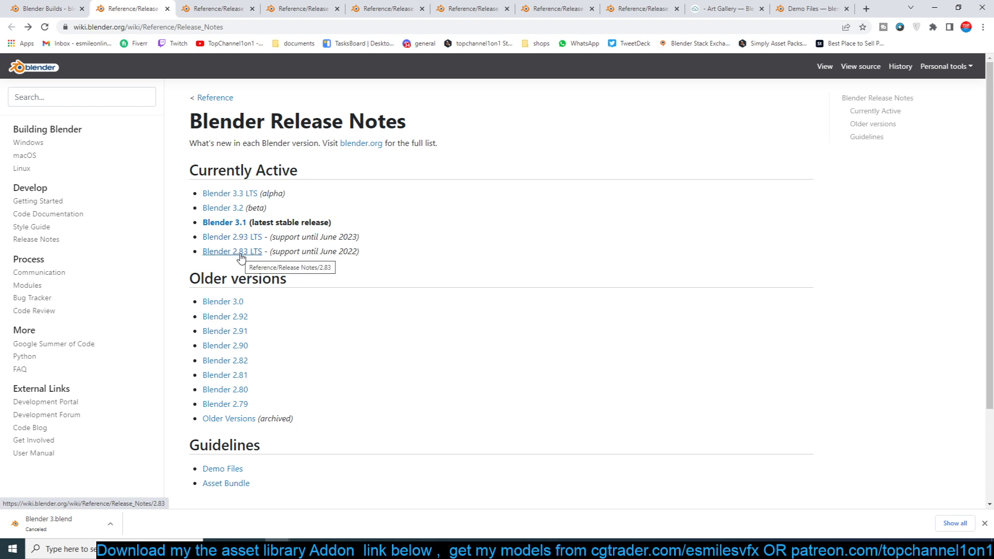
{"action": "middle_click", "coordinate": [249, 194]}
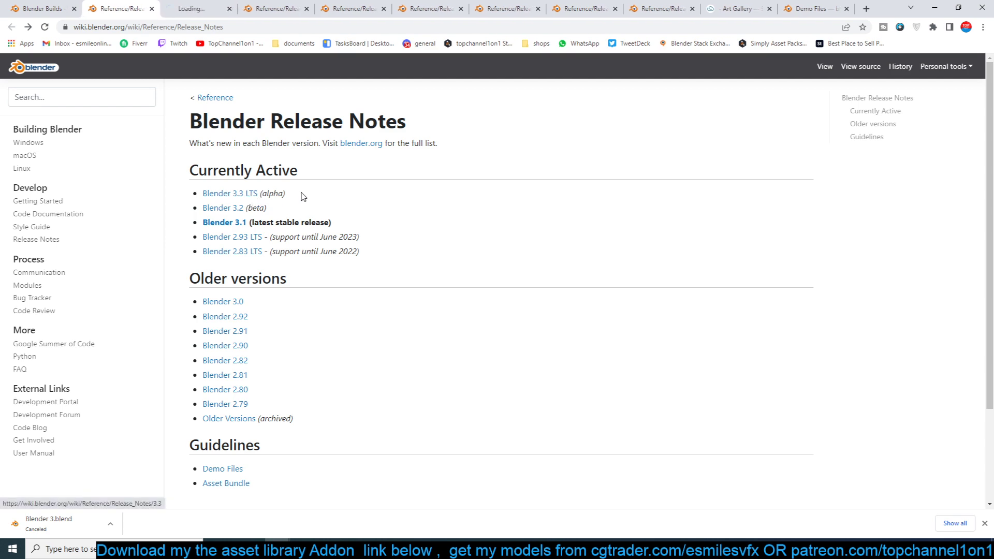
{"action": "key", "text": "ctrl+Tab"}
Examine the Blender 3.3 release notes sections and their Grease Pencil page, and close that page
{"action": "scroll", "coordinate": [269, 256], "scroll_direction": "down", "scroll_amount": 6}
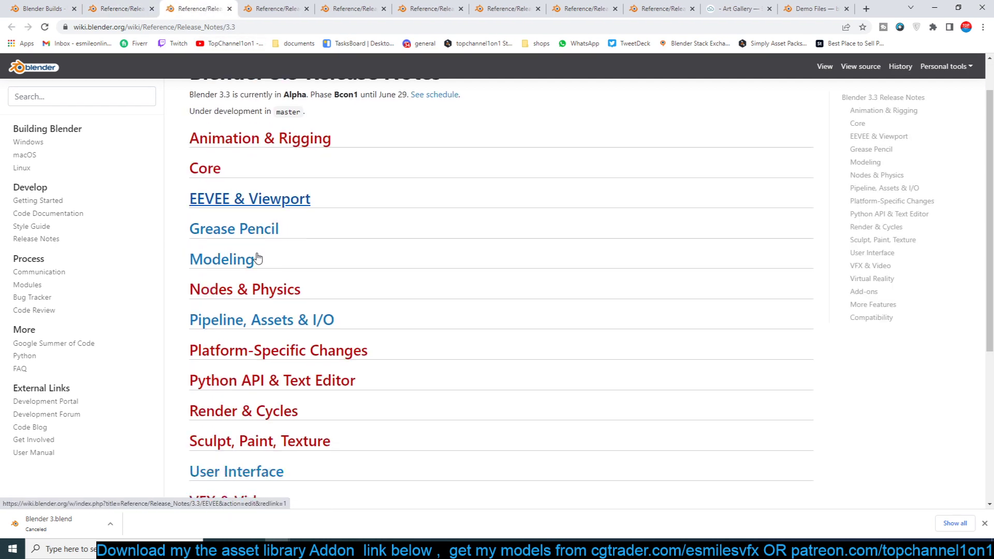
{"action": "scroll", "coordinate": [278, 254], "scroll_direction": "up", "scroll_amount": 6}
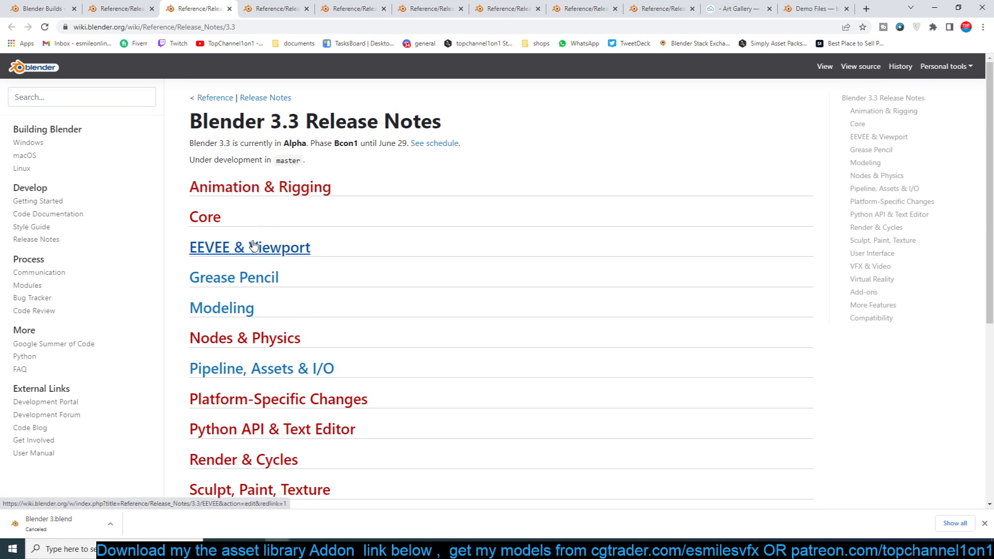
{"action": "scroll", "coordinate": [455, 213], "scroll_direction": "down", "scroll_amount": 4}
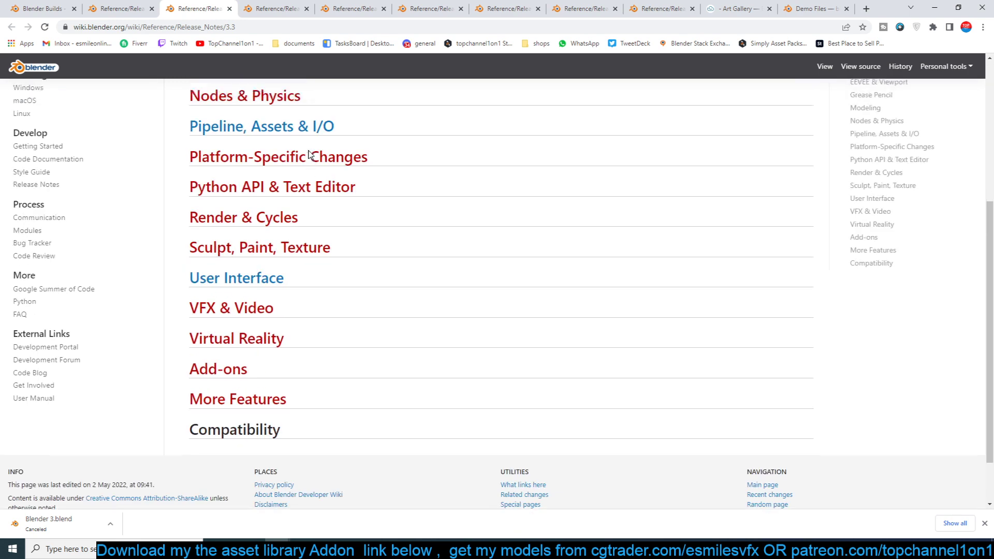
{"action": "scroll", "coordinate": [245, 251], "scroll_direction": "up", "scroll_amount": 4}
{"action": "scroll", "coordinate": [244, 313], "scroll_direction": "down", "scroll_amount": 5}
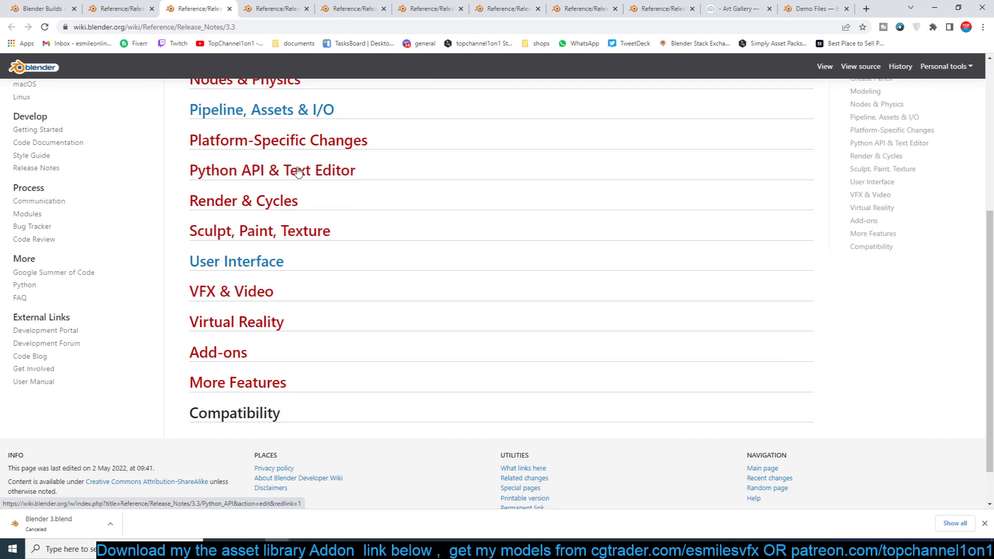
{"action": "scroll", "coordinate": [250, 137], "scroll_direction": "up", "scroll_amount": 4}
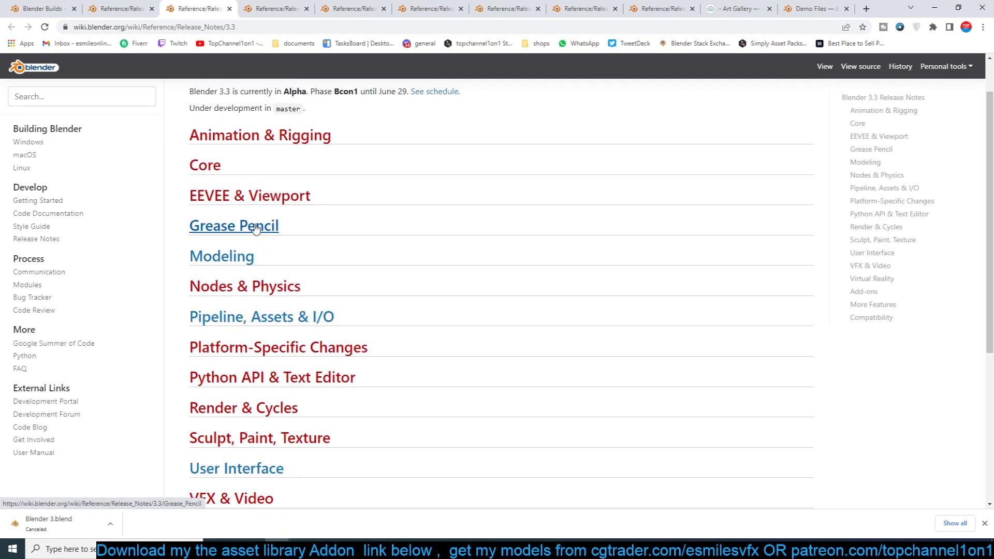
{"action": "left_click", "coordinate": [270, 222]}
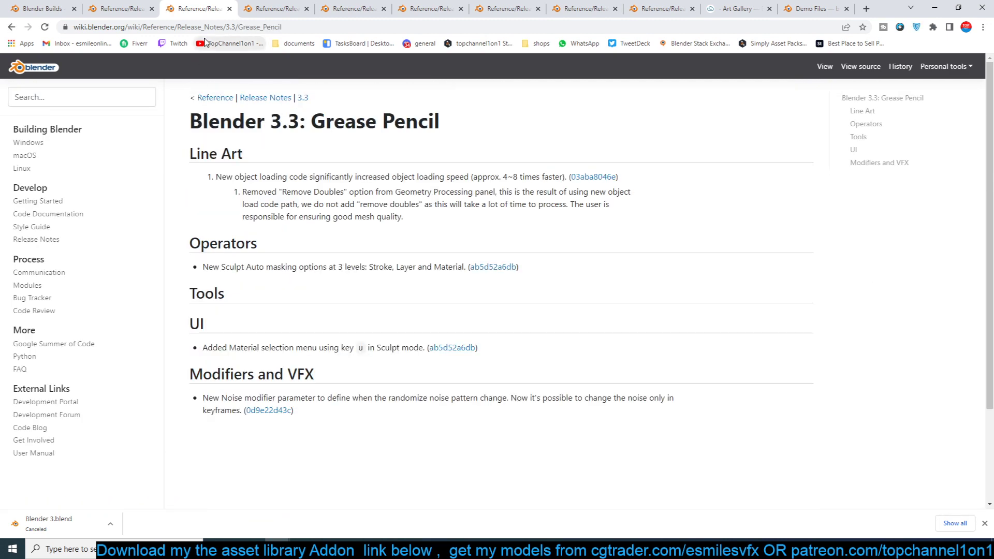
{"action": "left_click", "coordinate": [229, 9]}
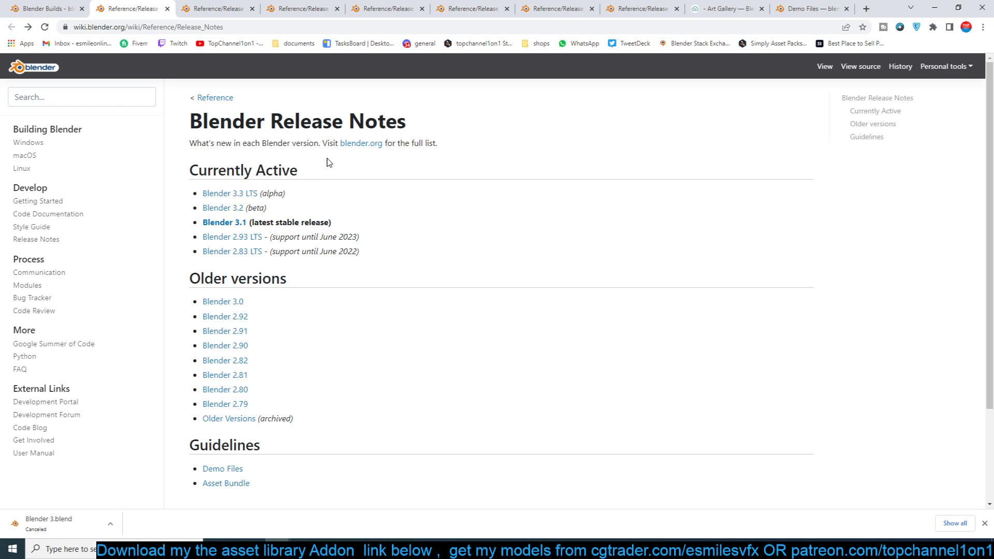
Review the Blender 3.2 Grease Pencil and Pipeline, Assets & I/O notes, returning to the Modeling page on multi-user data objects
{"action": "left_click", "coordinate": [228, 9]}
{"action": "scroll", "coordinate": [348, 199], "scroll_direction": "up", "scroll_amount": 20}
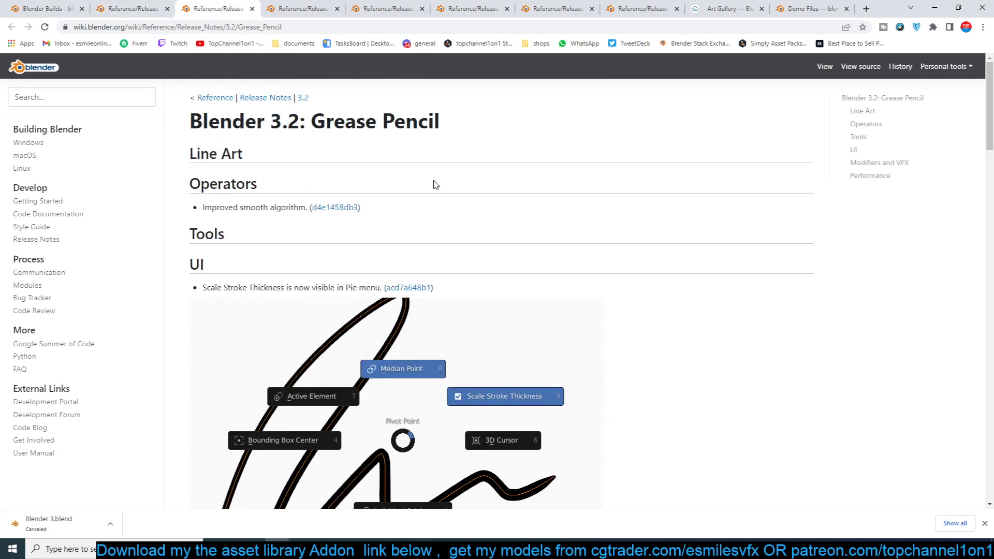
{"action": "scroll", "coordinate": [433, 184], "scroll_direction": "down", "scroll_amount": 6}
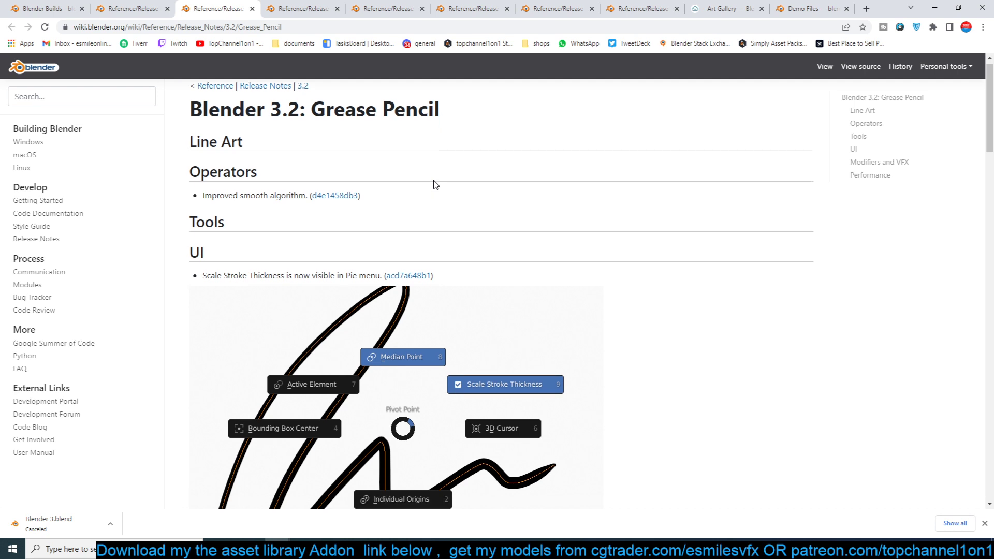
{"action": "left_click", "coordinate": [326, 8]}
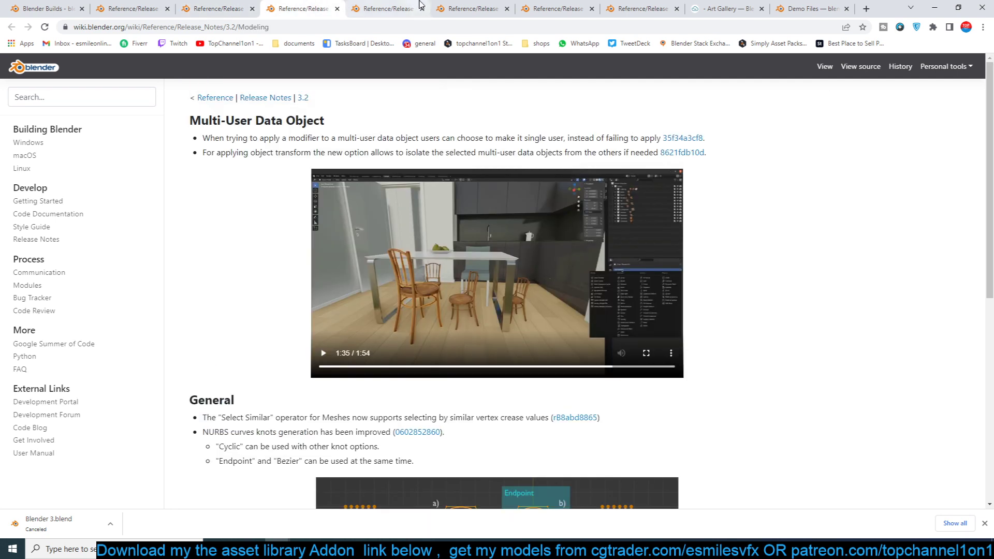
{"action": "left_click", "coordinate": [393, 8]}
{"action": "left_click", "coordinate": [469, 7]}
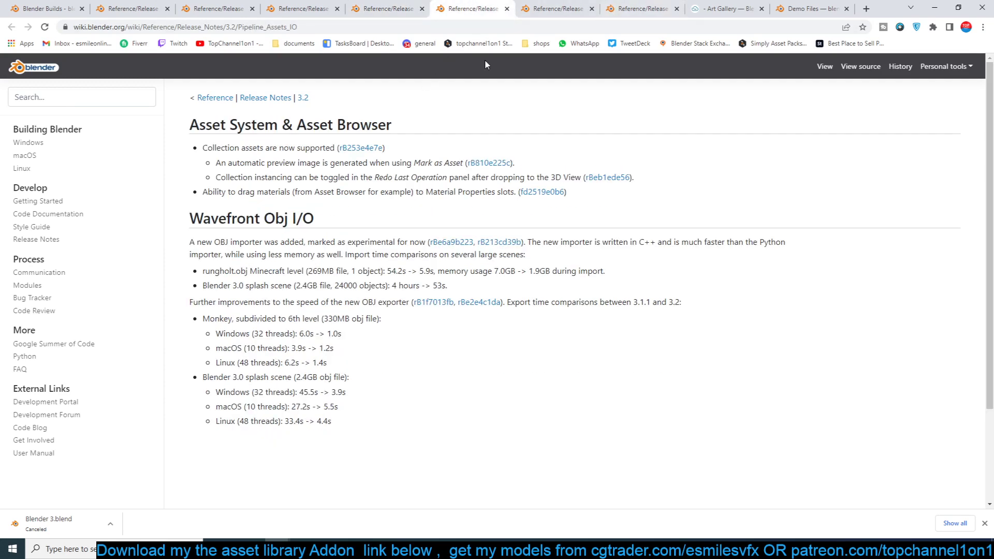
{"action": "left_click", "coordinate": [300, 9]}
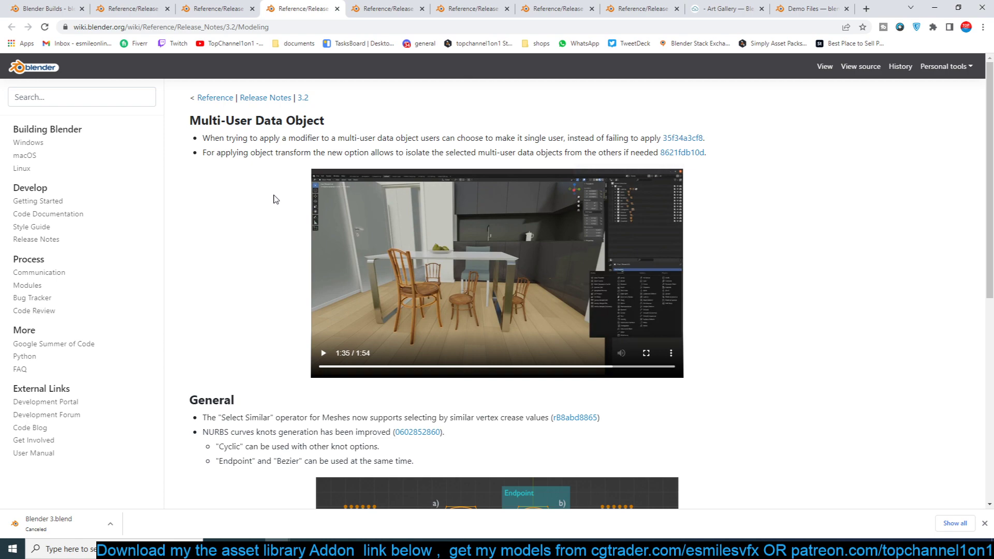
Switch to Blender 3.2, add a monkey mesh, and move it up and away from the origin
{"action": "left_click", "coordinate": [555, 548]}
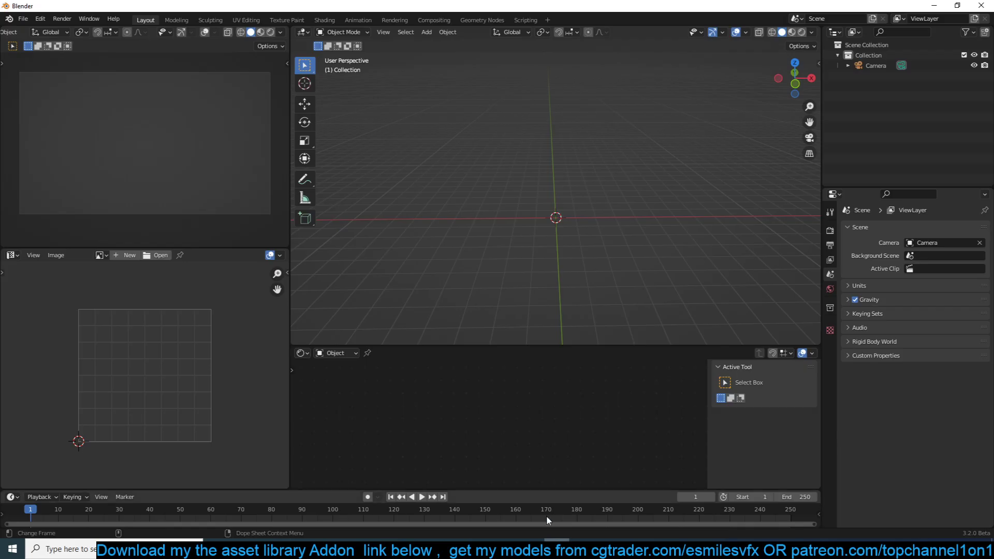
{"action": "key", "text": "shift+a"}
{"action": "mouse_move", "coordinate": [624, 141]}
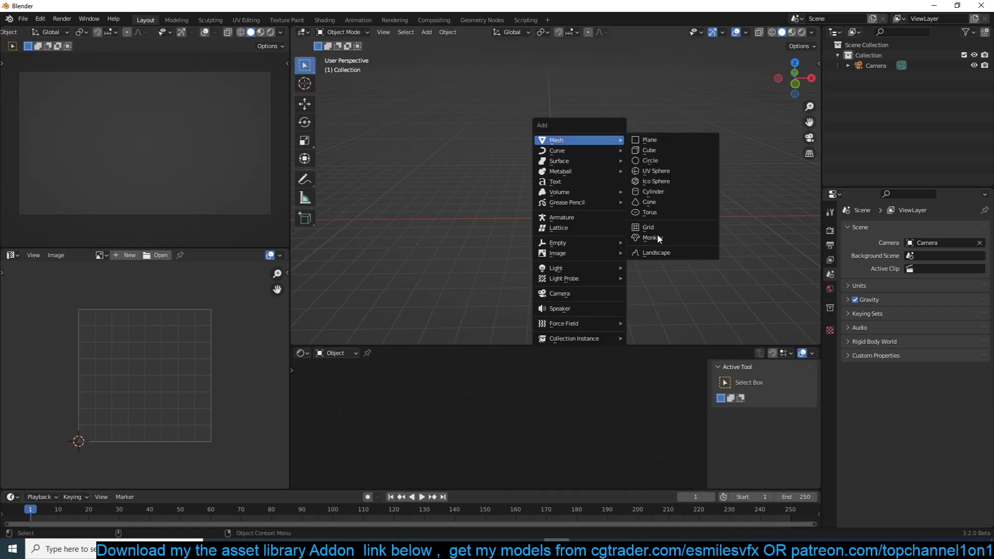
{"action": "left_click", "coordinate": [657, 230]}
{"action": "scroll", "coordinate": [665, 218], "scroll_direction": "up", "scroll_amount": 3}
{"action": "key", "text": "g"}
{"action": "left_click", "coordinate": [572, 166]}
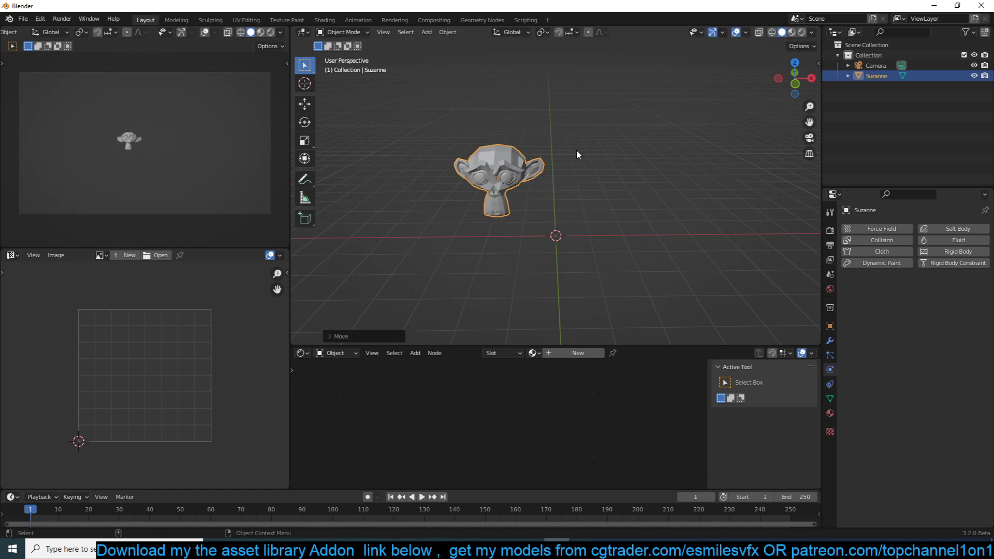
Shade the monkey smooth and display objects with random viewport colours
{"action": "key", "text": "shift+q"}
{"action": "left_click", "coordinate": [590, 213]}
{"action": "key", "text": "Escape"}
{"action": "key", "text": "shift+q"}
{"action": "left_click", "coordinate": [520, 159]}
{"action": "right_click", "coordinate": [520, 164]}
{"action": "middle_click_drag", "start_coordinate": [522, 162], "coordinate": [481, 227]}
{"action": "left_click", "coordinate": [519, 165]}
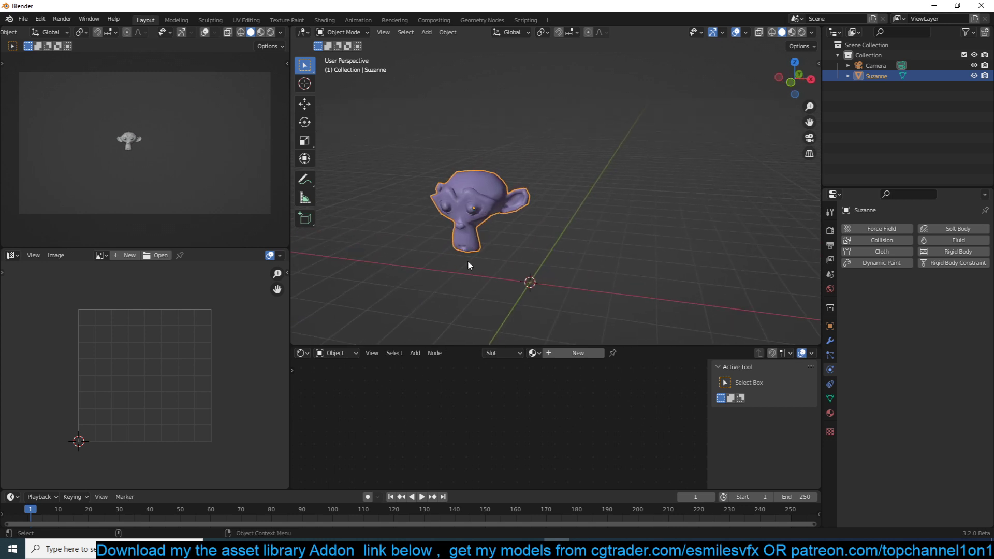
Create four linked duplicates of the monkey and place them apart around the original
{"action": "key", "text": "alt+s"}
{"action": "key", "text": "alt+s"}
{"action": "key", "text": "alt+d"}
{"action": "left_click", "coordinate": [723, 133]}
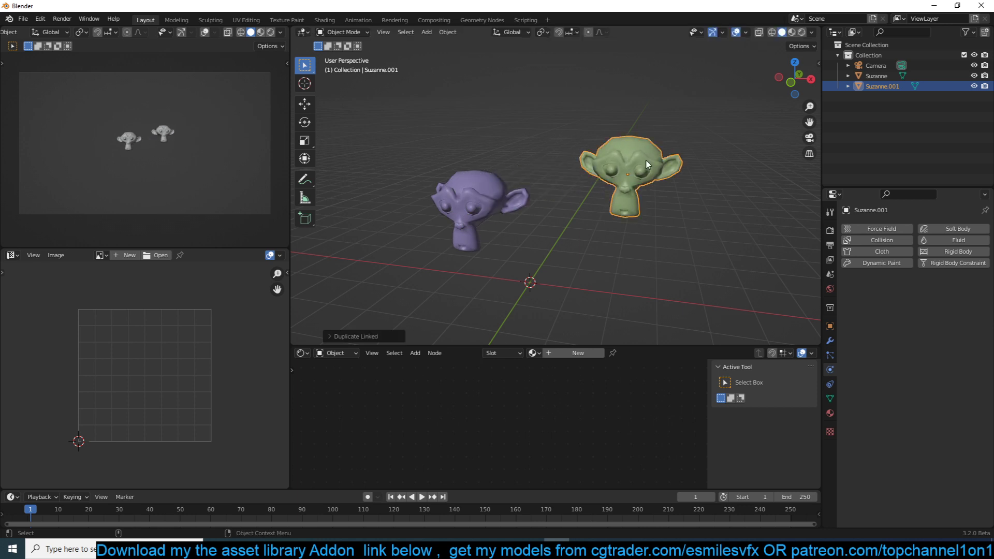
{"action": "key", "text": "alt+d"}
{"action": "left_click", "coordinate": [448, 117]}
{"action": "key", "text": "alt+d"}
{"action": "left_click", "coordinate": [642, 73]}
{"action": "key", "text": "alt+d"}
{"action": "left_click", "coordinate": [679, 173]}
Edit the original monkey's mesh by pulling a vertex of its ear downward, and return to Object Mode
{"action": "left_click", "coordinate": [494, 198]}
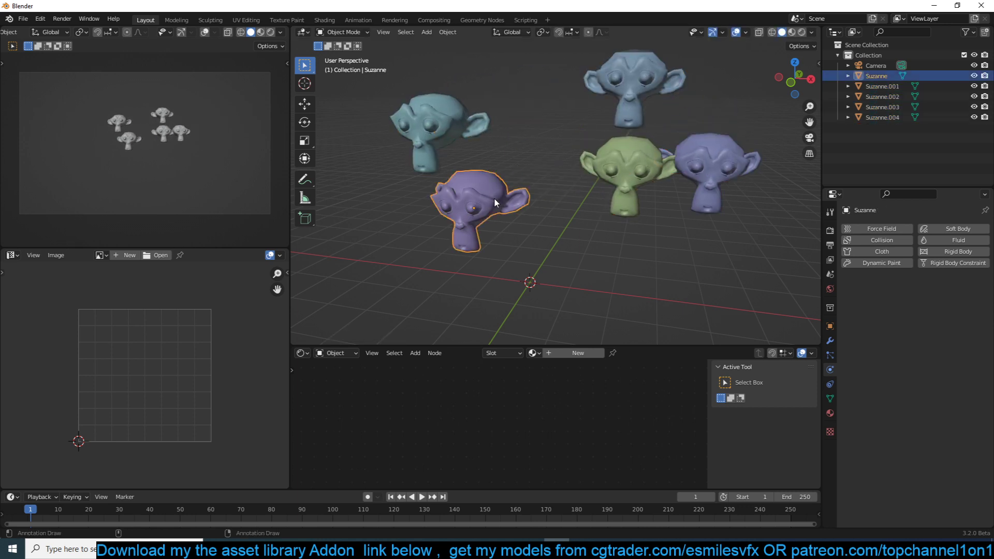
{"action": "key", "text": "Tab"}
{"action": "left_click", "coordinate": [521, 213]}
{"action": "key", "text": "g"}
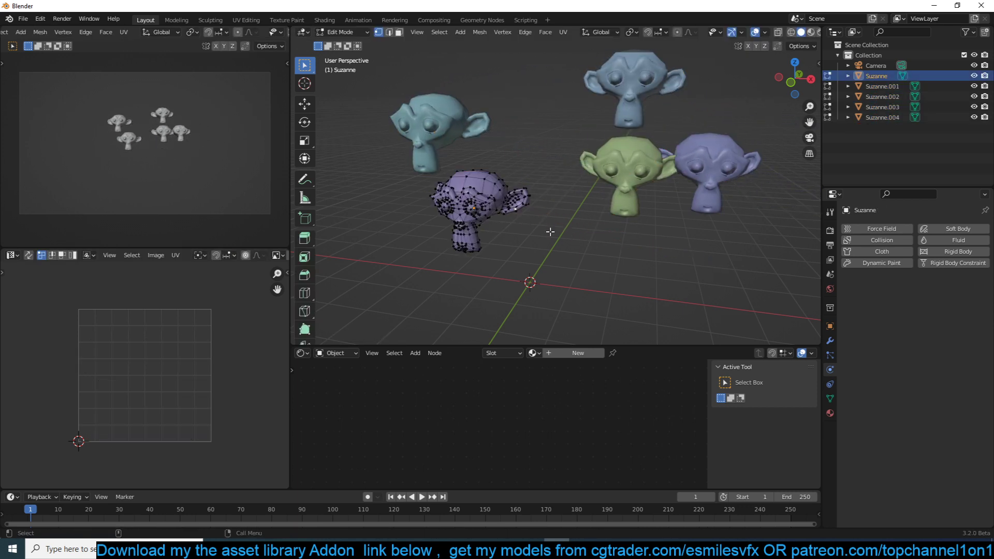
{"action": "left_click", "coordinate": [531, 233]}
{"action": "key", "text": "Tab"}
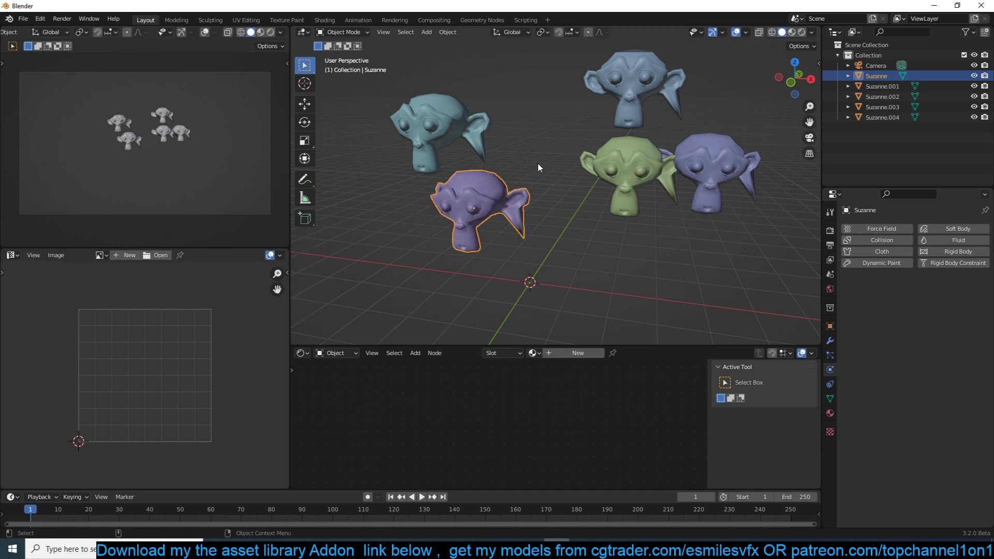
Rotate the uppermost linked monkey freely with trackball rotation so that it tilts away from the others
{"action": "middle_click_drag", "start_coordinate": [607, 164], "coordinate": [638, 137]}
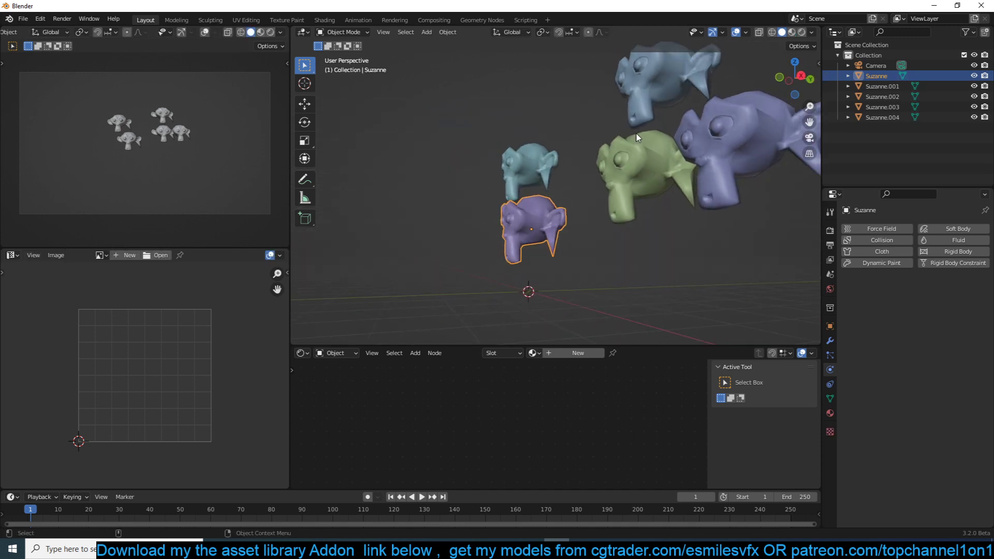
{"action": "scroll", "coordinate": [582, 213], "scroll_direction": "down", "scroll_amount": 4}
{"action": "middle_click_drag", "start_coordinate": [583, 212], "coordinate": [649, 251]}
{"action": "scroll", "coordinate": [649, 252], "scroll_direction": "up", "scroll_amount": 4}
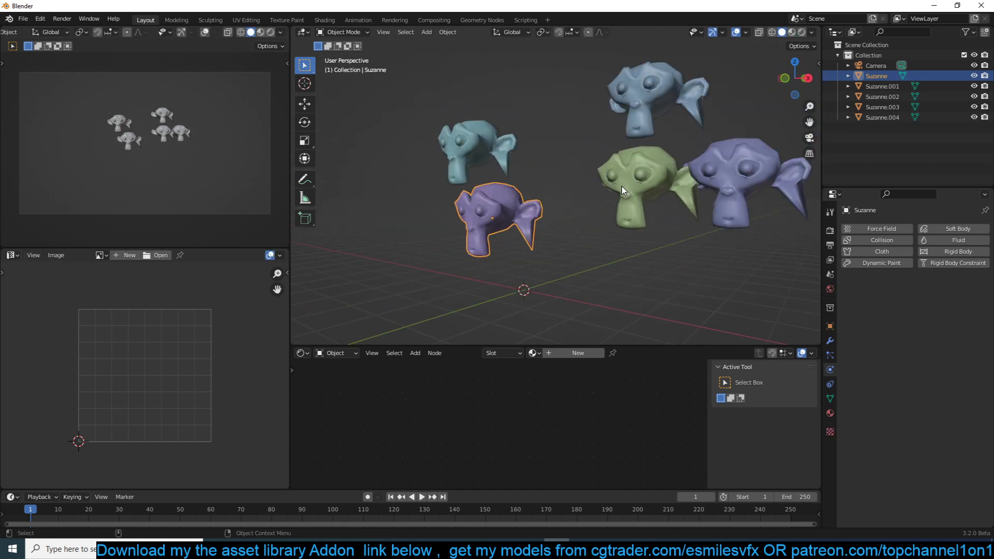
{"action": "middle_click_drag", "start_coordinate": [719, 58], "coordinate": [616, 106], "text": "shift"}
{"action": "left_click", "coordinate": [703, 85]}
{"action": "left_click", "coordinate": [638, 123]}
{"action": "key", "text": "r"}
{"action": "key", "text": "r"}
{"action": "left_click", "coordinate": [686, 71]}
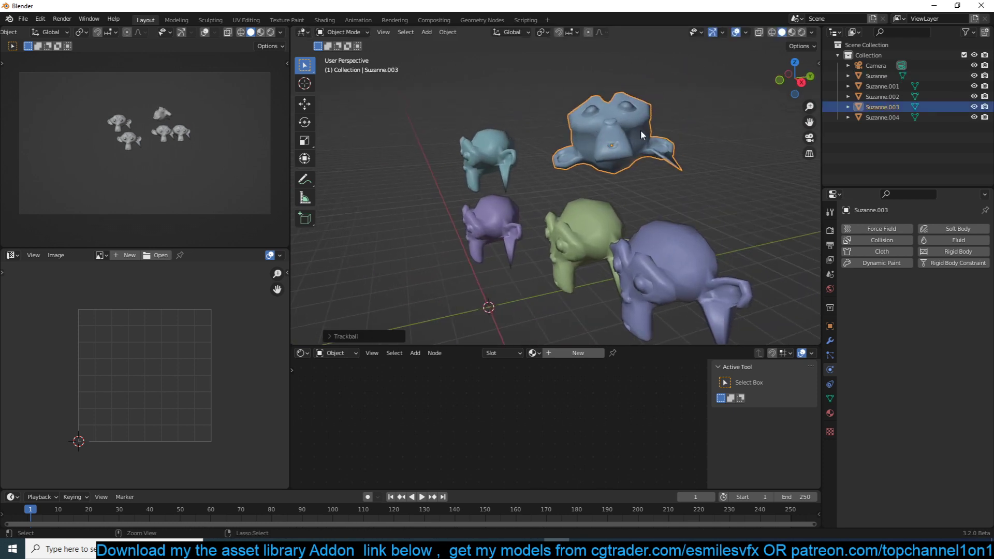
Try to apply the rotated monkey's scale with the option to create new object-data users and apply the transformation
{"action": "key", "text": "ctrl+a"}
{"action": "left_click", "coordinate": [447, 32]}
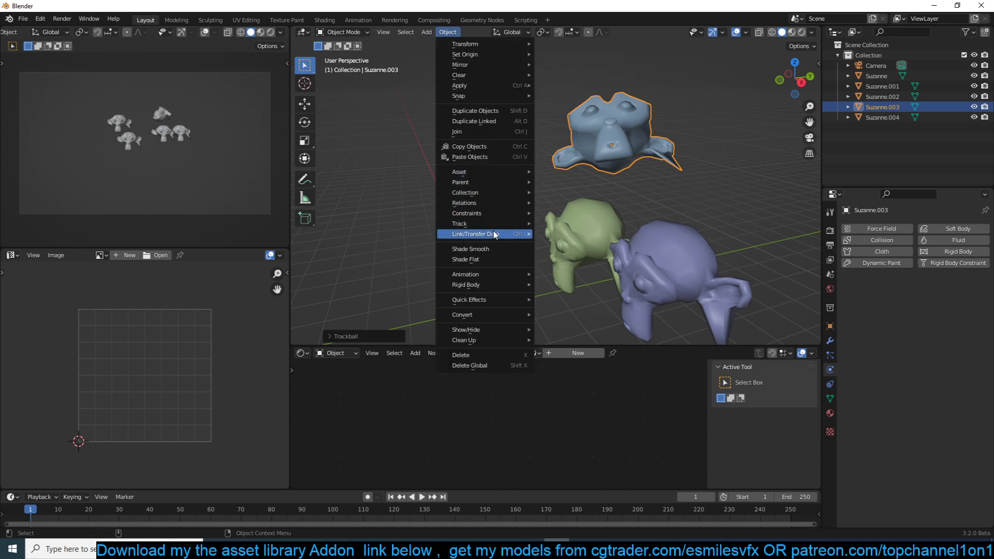
{"action": "mouse_move", "coordinate": [494, 234]}
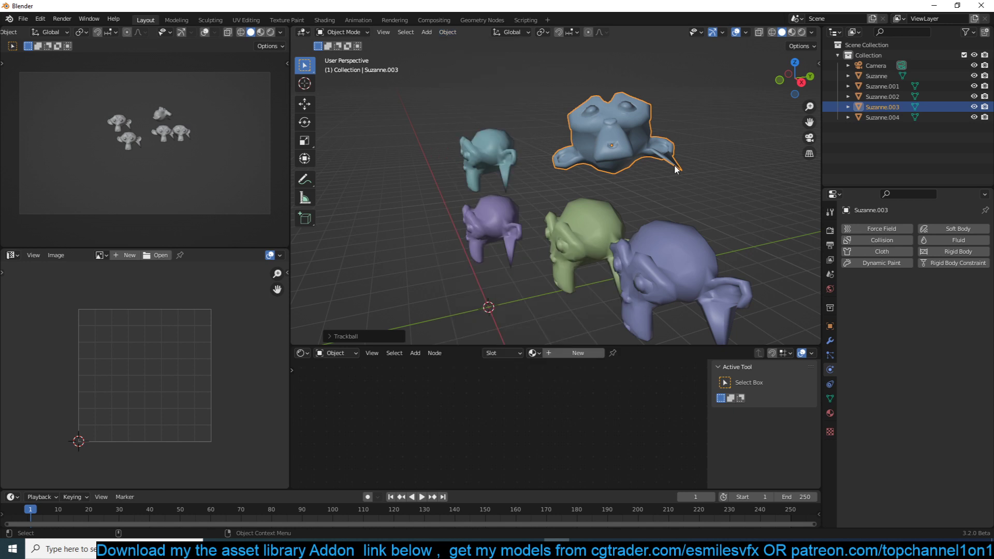
{"action": "key", "text": "ctrl+a"}
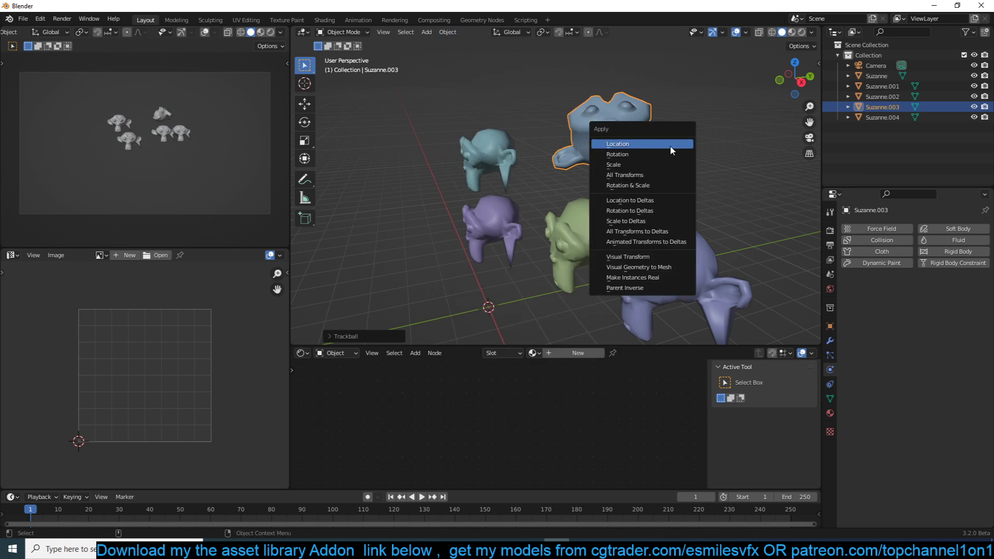
{"action": "left_click", "coordinate": [669, 164]}
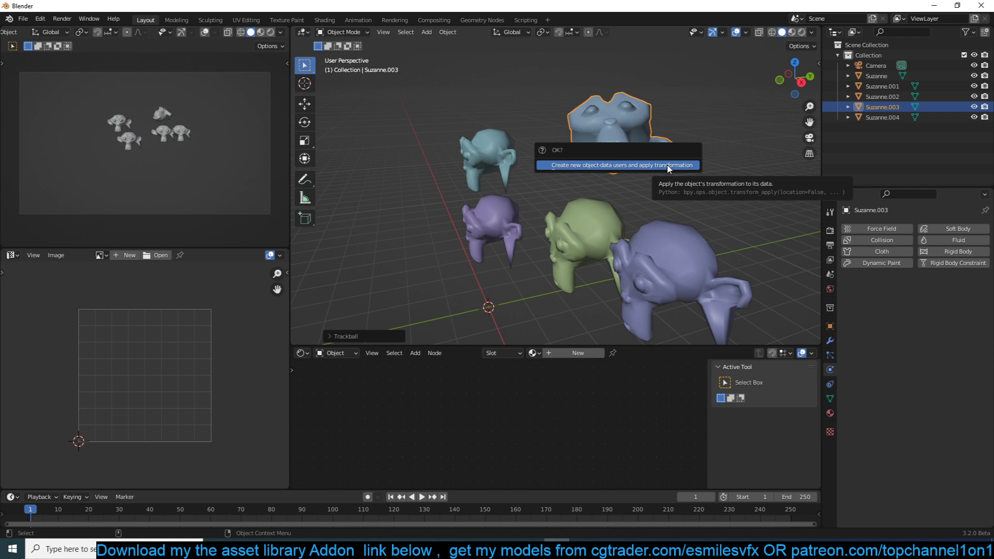
{"action": "left_click", "coordinate": [667, 165]}
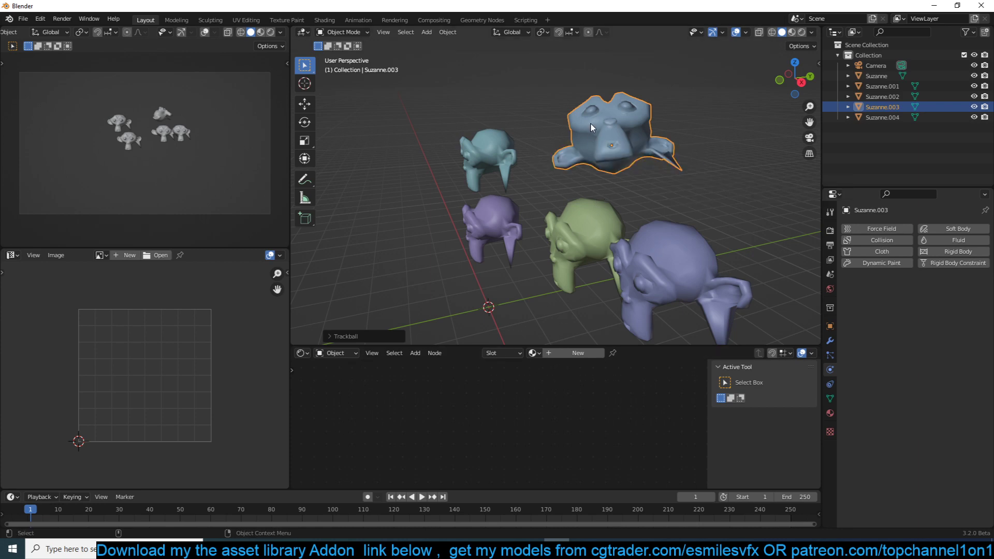
Switch to the Blender 3.1.0 window and add a monkey mesh at the origin of its empty scene
{"action": "left_click", "coordinate": [505, 548]}
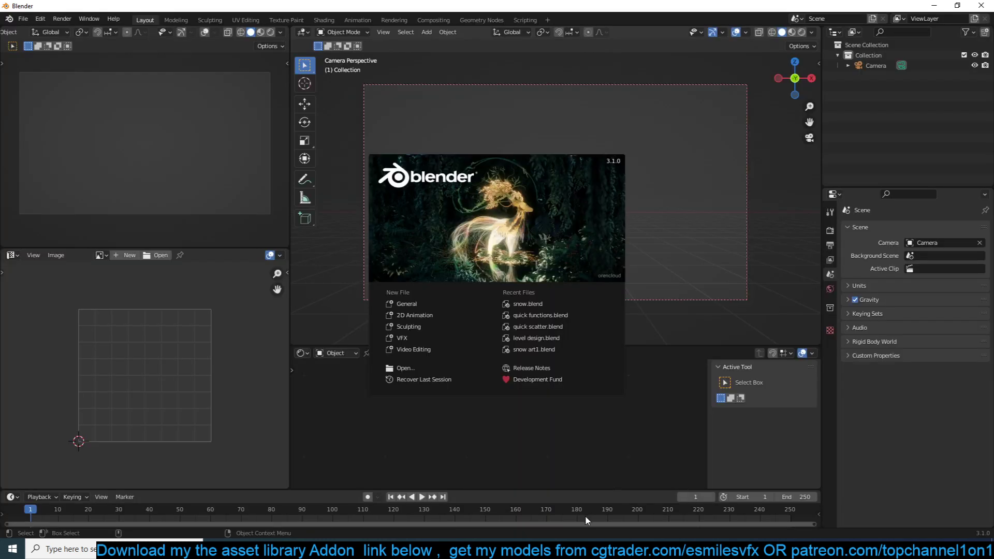
{"action": "left_click", "coordinate": [643, 86]}
{"action": "middle_click_drag", "start_coordinate": [642, 85], "coordinate": [604, 176]}
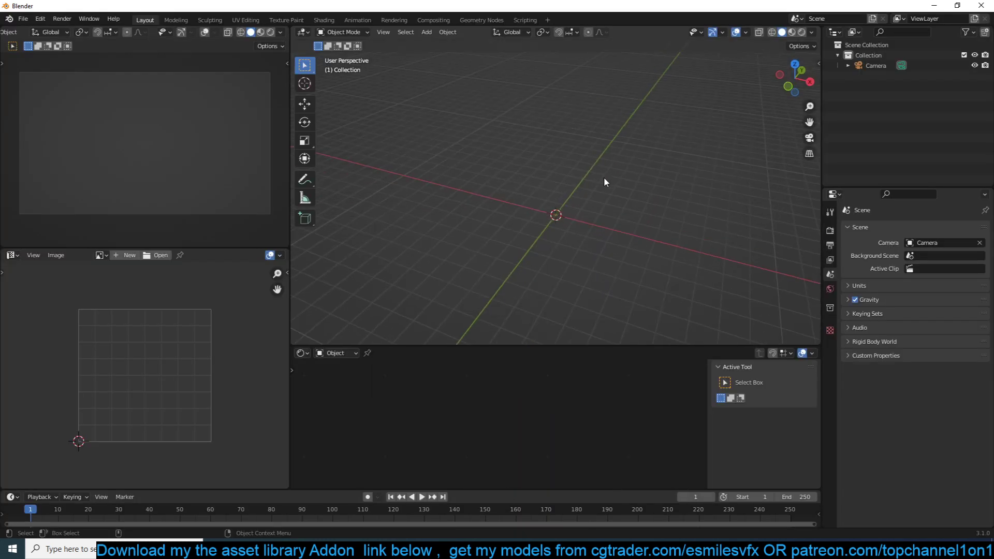
{"action": "key", "text": "shift+a"}
{"action": "mouse_move", "coordinate": [604, 176]}
{"action": "left_click", "coordinate": [663, 268]}
Create two linked duplicates of the monkey, placing each one progressively higher and farther from the original
{"action": "middle_click_drag", "start_coordinate": [635, 229], "coordinate": [496, 240]}
{"action": "scroll", "coordinate": [555, 221], "scroll_direction": "up", "scroll_amount": 3}
{"action": "key", "text": "alt+d"}
{"action": "left_click", "coordinate": [581, 176]}
{"action": "key", "text": "alt+d"}
{"action": "left_click", "coordinate": [710, 114]}
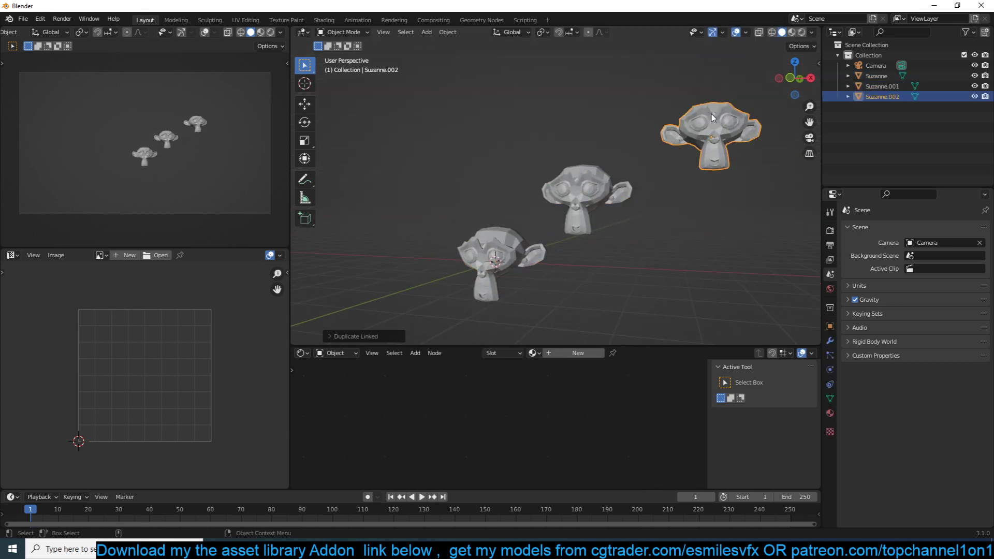
Pull one vertex on the upper side of the highest linked monkey's head outward into a long spike
{"action": "middle_click_drag", "start_coordinate": [697, 118], "coordinate": [624, 151], "text": "shift"}
{"action": "key", "text": "Tab"}
{"action": "left_click", "coordinate": [667, 151]}
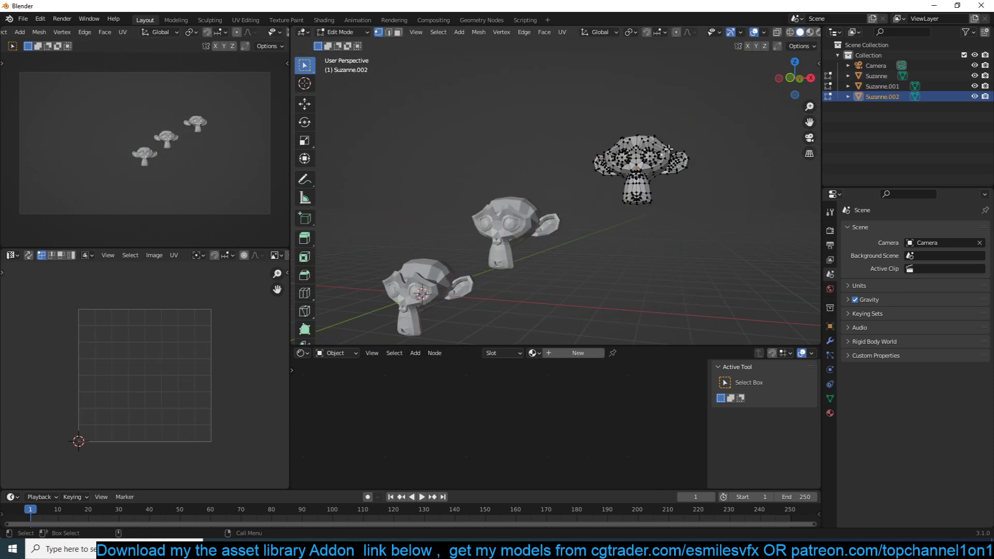
{"action": "key", "text": "g"}
{"action": "left_click", "coordinate": [719, 119]}
{"action": "key", "text": "Tab"}
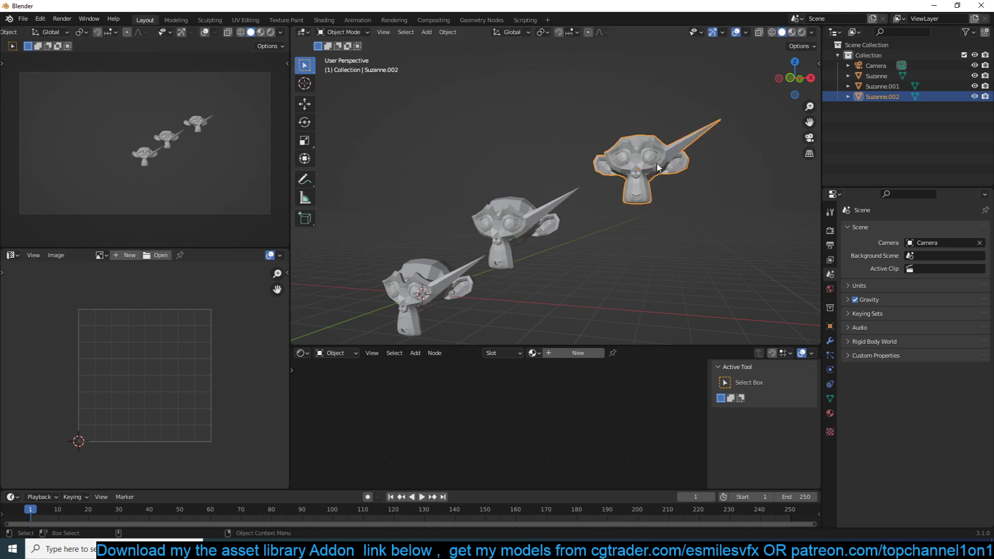
Try to apply the highest linked monkey's transform while its mesh is still shared
{"action": "key", "text": "ctrl+a"}
{"action": "left_click", "coordinate": [634, 184]}
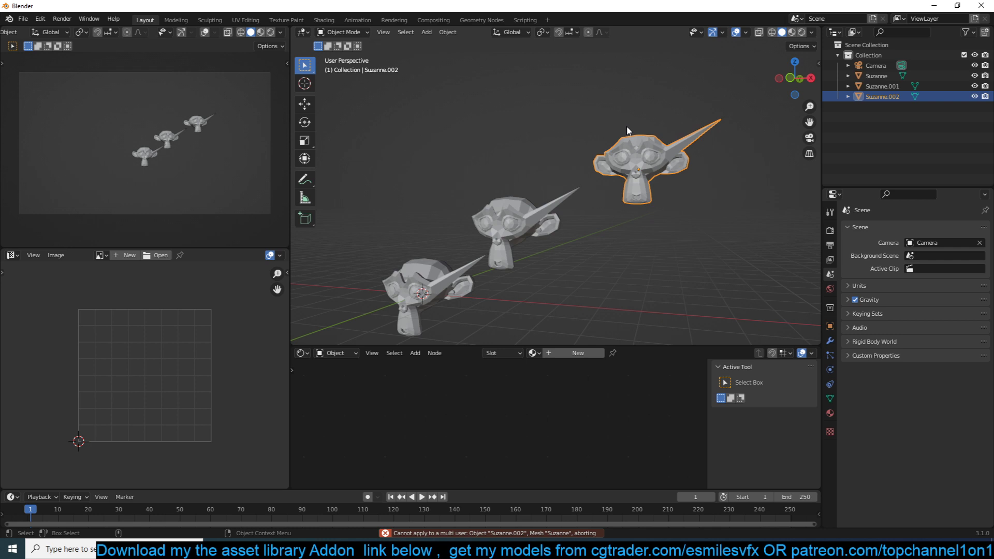
{"action": "middle_click_drag", "start_coordinate": [627, 131], "coordinate": [563, 148], "text": "shift"}
{"action": "right_click", "coordinate": [567, 158]}
{"action": "key", "text": "Escape"}
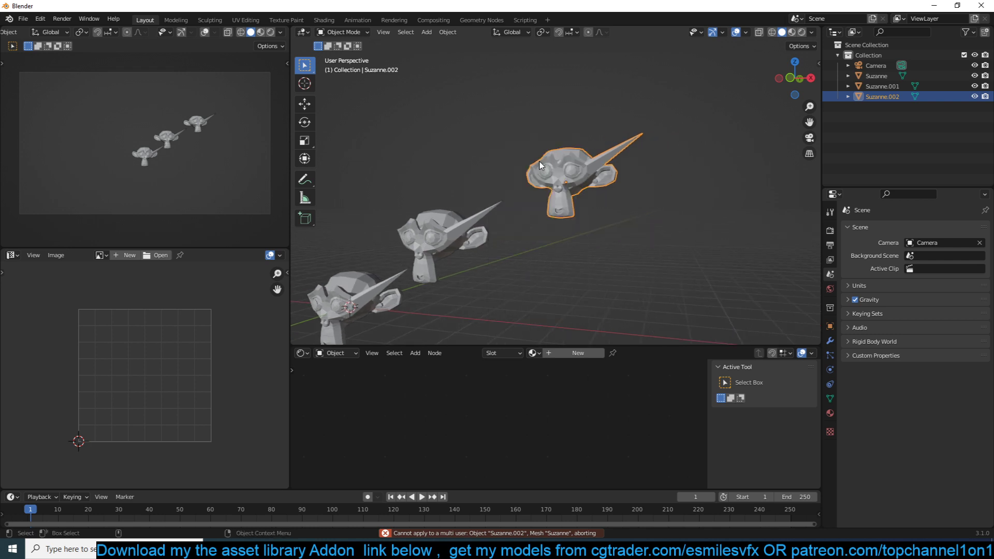
Make the highest monkey single-user for Object & Data and apply its transform
{"action": "left_click", "coordinate": [444, 34]}
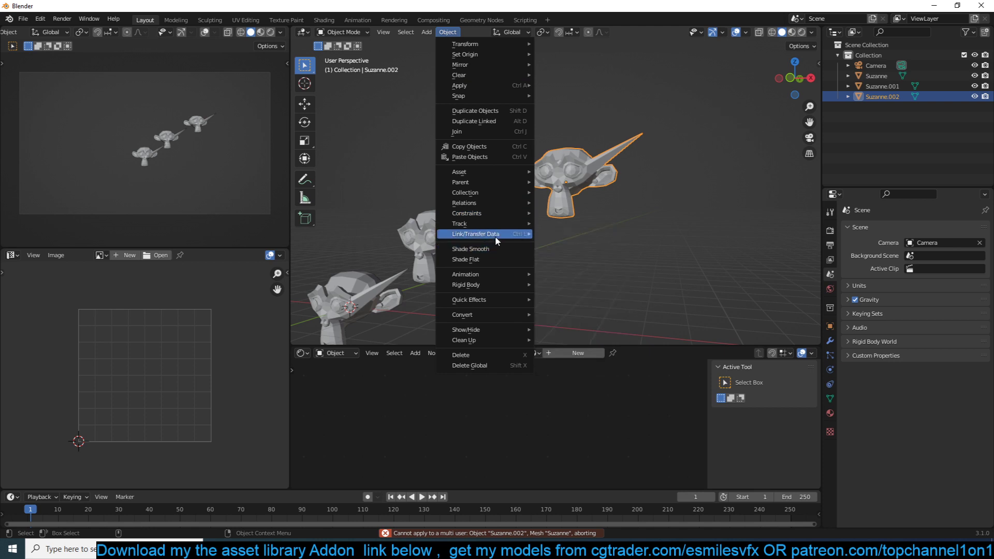
{"action": "mouse_move", "coordinate": [481, 236]}
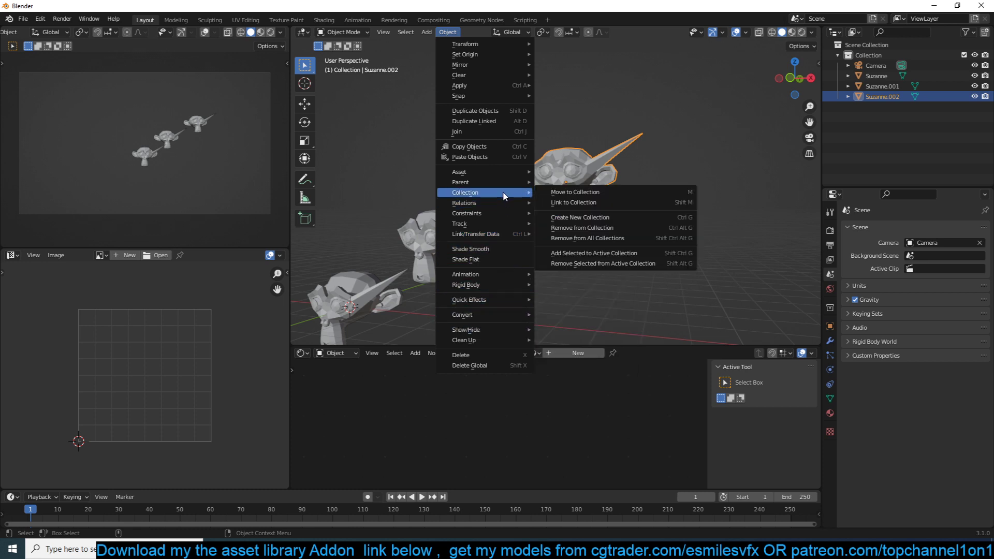
{"action": "mouse_move", "coordinate": [502, 203]}
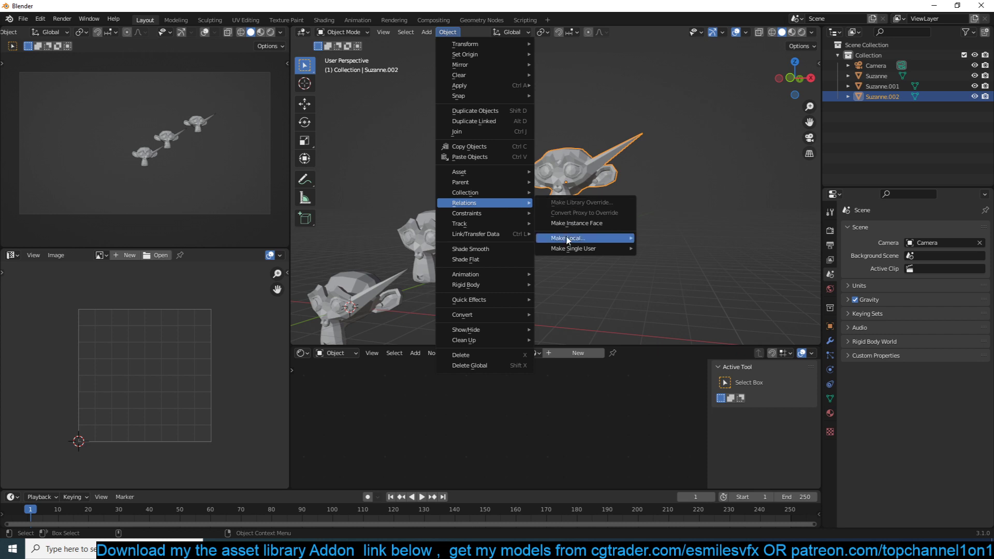
{"action": "mouse_move", "coordinate": [598, 247]}
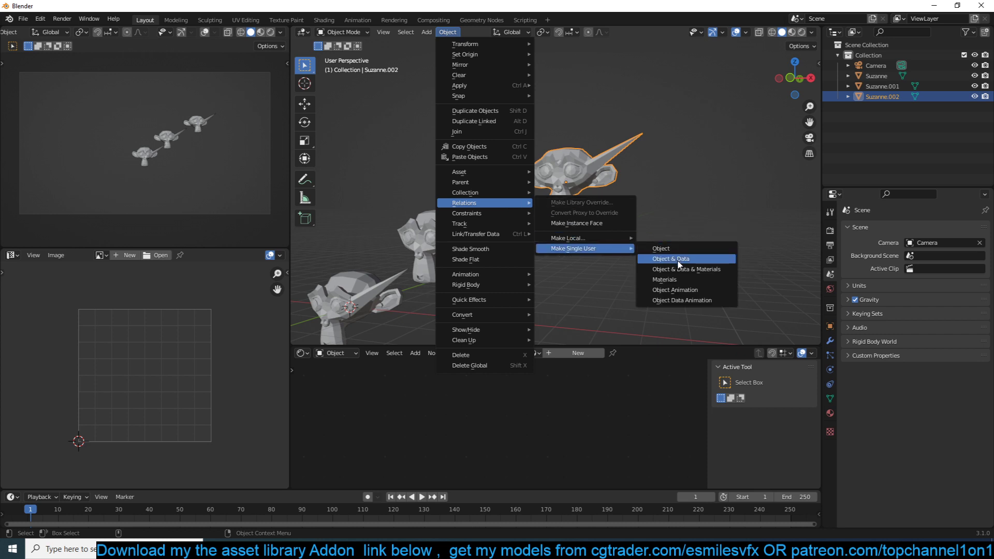
{"action": "left_click", "coordinate": [671, 259]}
{"action": "key", "text": "ctrl+a"}
{"action": "left_click", "coordinate": [589, 176]}
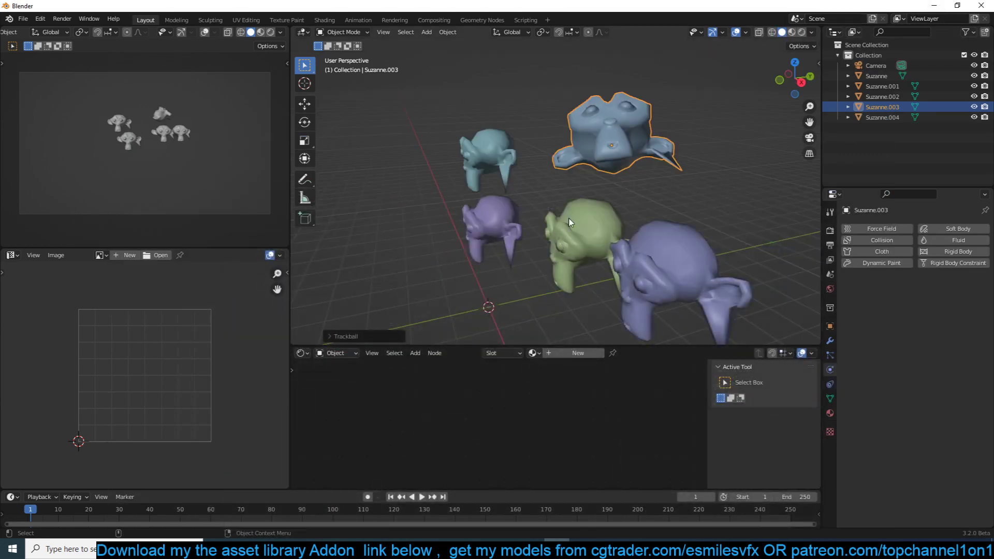
Switch to the Blender 3.2.0 Beta window and move the green monkey high above the others
{"action": "scroll", "coordinate": [574, 218], "scroll_direction": "down", "scroll_amount": 2}
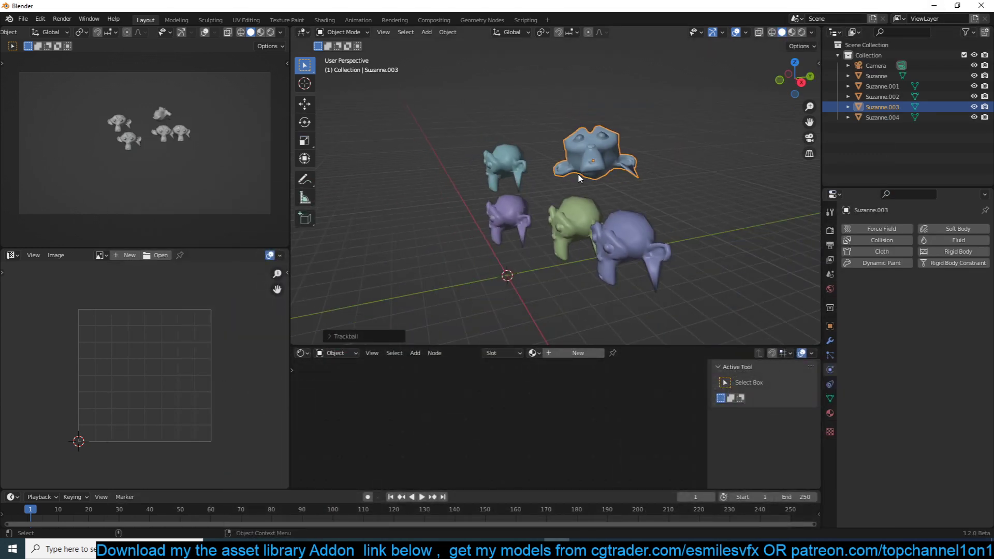
{"action": "left_click", "coordinate": [574, 212]}
{"action": "middle_click_drag", "start_coordinate": [573, 213], "coordinate": [641, 203]}
{"action": "key", "text": "g"}
{"action": "left_click", "coordinate": [501, 99]}
{"action": "middle_click_drag", "start_coordinate": [501, 99], "coordinate": [519, 181]}
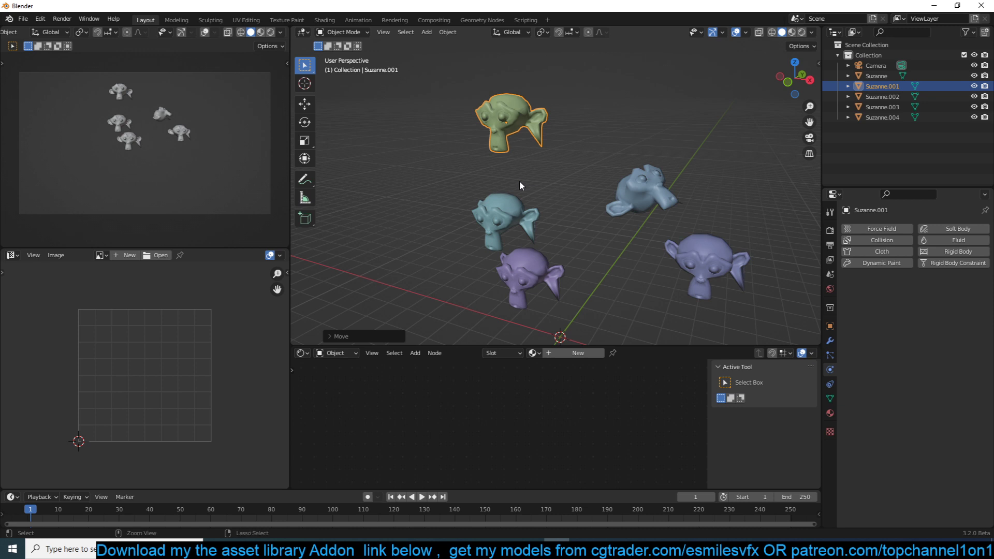
Apply the green monkey's transform with the option to create new object-data users and apply the transformation
{"action": "key", "text": "ctrl+a"}
{"action": "left_click", "coordinate": [520, 181]}
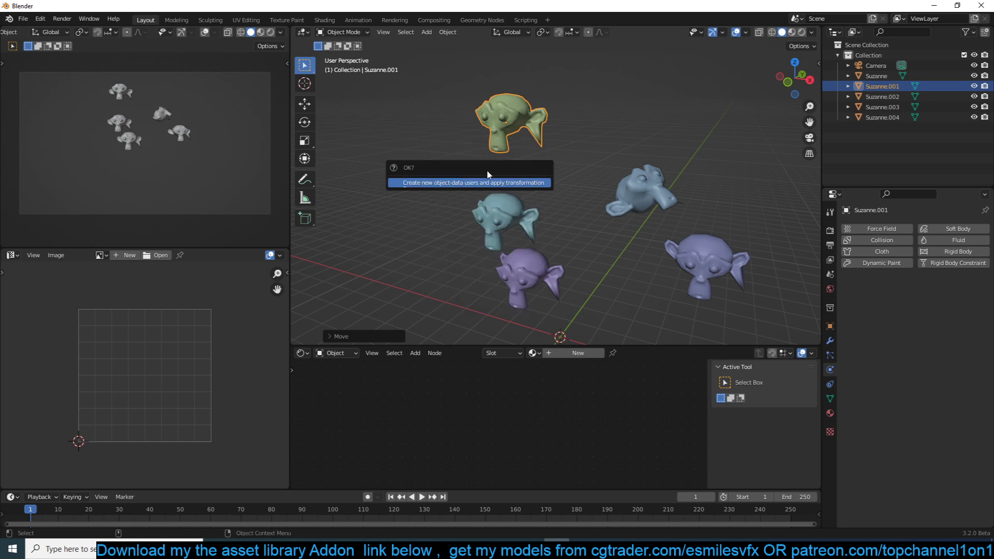
{"action": "left_click", "coordinate": [511, 184]}
Check in Edit Mode which monkeys share mesh data by comparing the green monkey with the teal one
{"action": "key", "text": "Tab"}
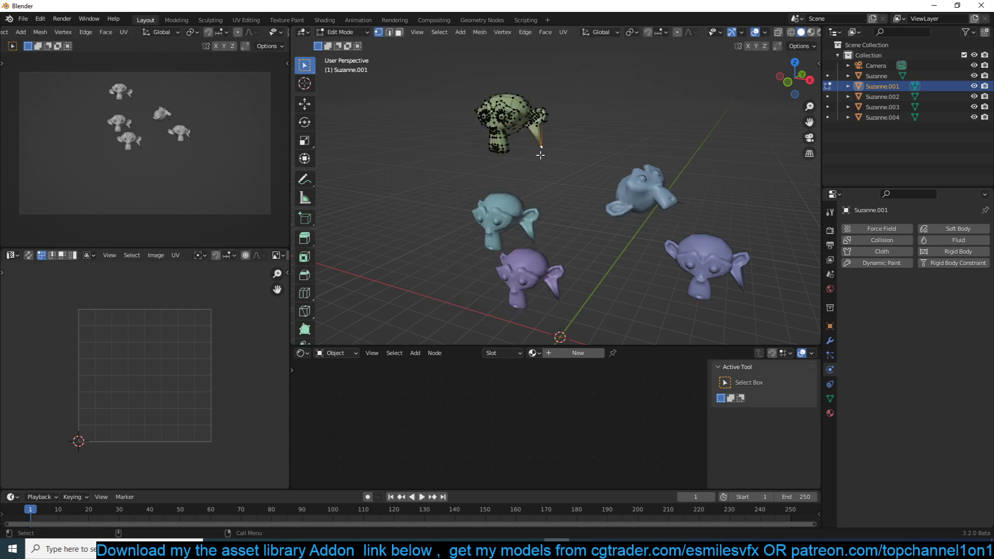
{"action": "key", "text": "g"}
{"action": "right_click", "coordinate": [546, 169]}
{"action": "key", "text": "Tab"}
{"action": "left_click", "coordinate": [527, 215]}
{"action": "key", "text": "Tab"}
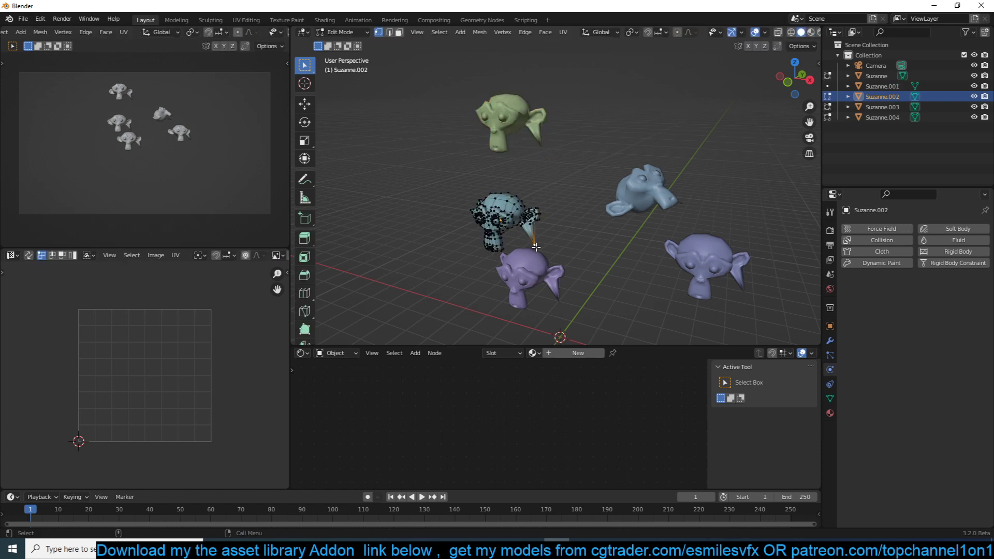
{"action": "key", "text": "Tab"}
Delete all the monkeys from the scene
{"action": "left_click_drag", "start_coordinate": [455, 98], "coordinate": [731, 304]}
{"action": "key", "text": "x"}
{"action": "left_click", "coordinate": [690, 303]}
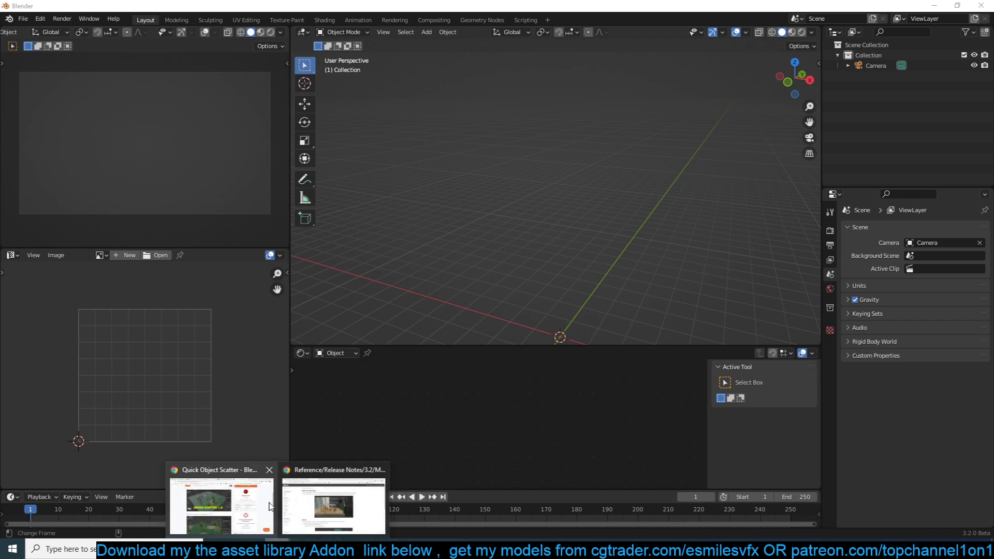
Switch to the browser and view the Color Attributes section in the Blender 3.2 Sculpt release notes
{"action": "mouse_move", "coordinate": [280, 549]}
{"action": "left_click", "coordinate": [218, 497]}
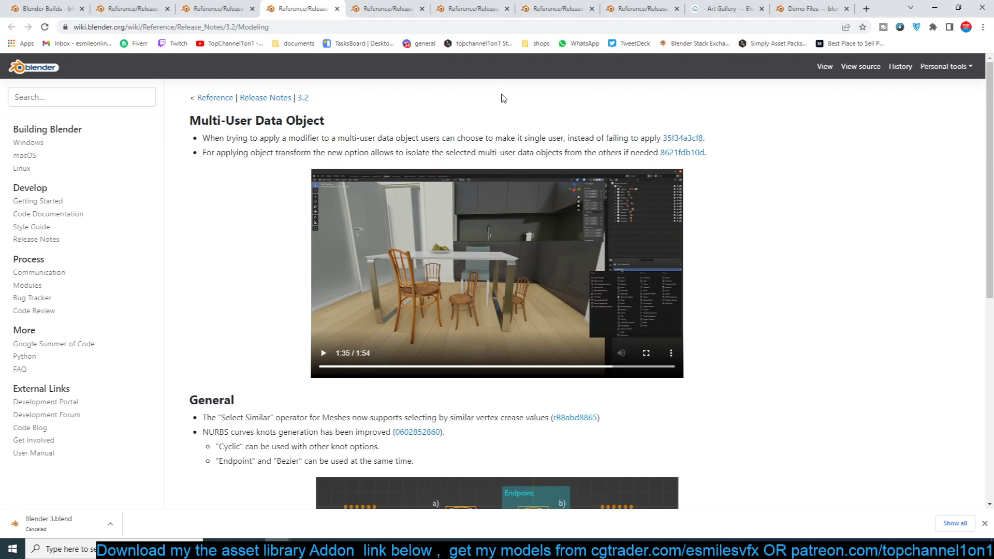
{"action": "left_click", "coordinate": [618, 9]}
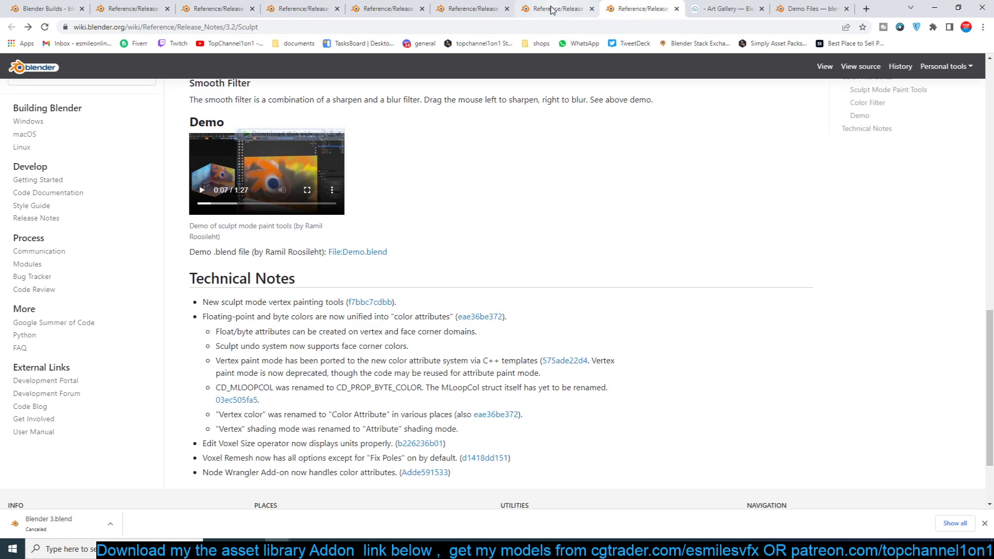
{"action": "left_click", "coordinate": [551, 9]}
{"action": "left_click", "coordinate": [629, 12]}
{"action": "scroll", "coordinate": [384, 149], "scroll_direction": "up", "scroll_amount": 14}
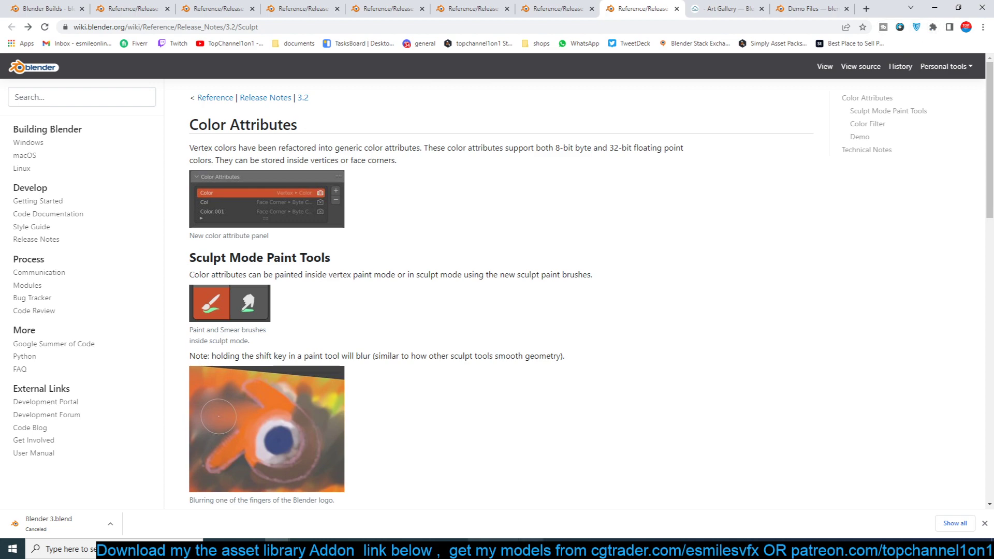
Switch back to Blender 3.2.0 Beta and add a monkey mesh at the origin of the empty scene
{"action": "left_click", "coordinate": [557, 544]}
{"action": "scroll", "coordinate": [545, 151], "scroll_direction": "down", "scroll_amount": 3}
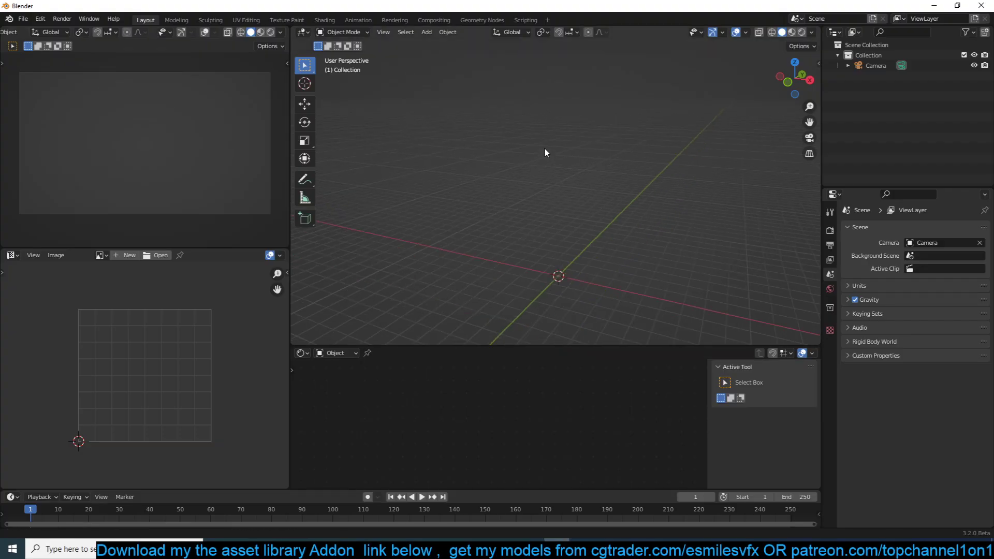
{"action": "middle_click_drag", "start_coordinate": [544, 147], "coordinate": [558, 99], "text": "shift"}
{"action": "key", "text": "shift+a"}
{"action": "mouse_move", "coordinate": [558, 97]}
{"action": "left_click", "coordinate": [607, 195]}
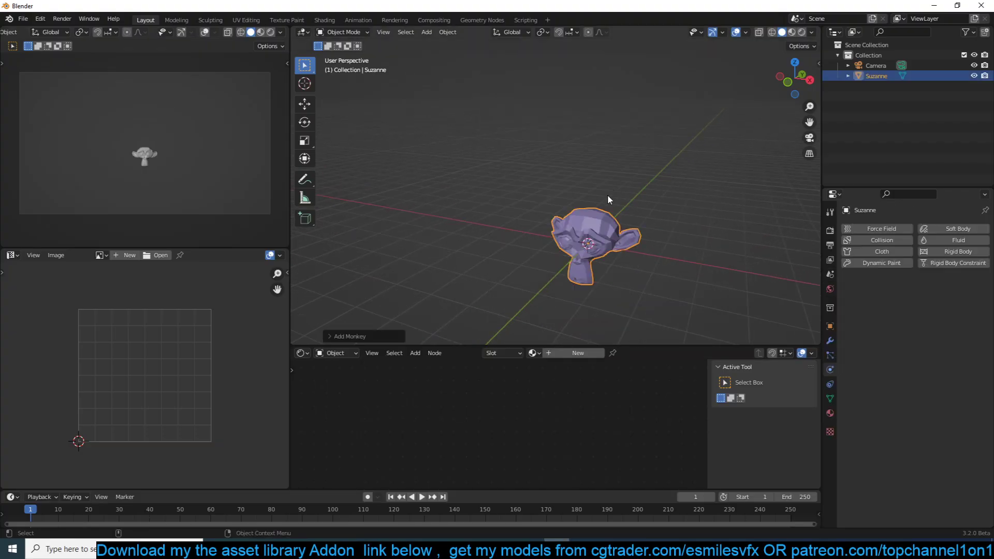
Shade the monkey smooth and give it a level 3 Subdivision modifier
{"action": "middle_click_drag", "start_coordinate": [607, 195], "coordinate": [552, 205]}
{"action": "right_click", "coordinate": [552, 206]}
{"action": "left_click", "coordinate": [551, 203]}
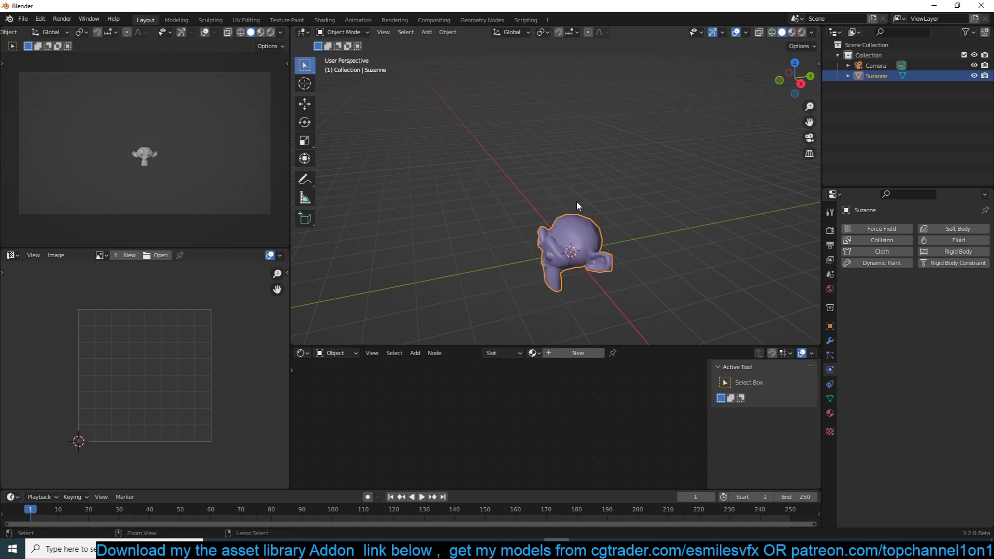
{"action": "key", "text": "ctrl+3"}
{"action": "left_click", "coordinate": [619, 194]}
{"action": "scroll", "coordinate": [620, 197], "scroll_direction": "up", "scroll_amount": 6}
{"action": "middle_click_drag", "start_coordinate": [622, 202], "coordinate": [644, 237]}
{"action": "scroll", "coordinate": [645, 237], "scroll_direction": "down", "scroll_amount": 3}
{"action": "left_click", "coordinate": [632, 250]}
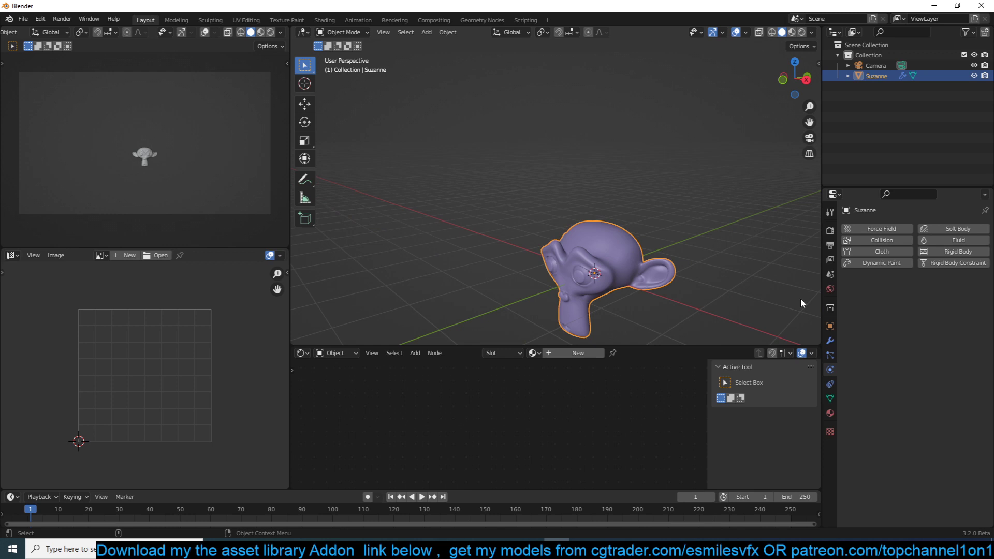
Apply the monkey's Subdivision modifier
{"action": "left_click", "coordinate": [829, 341]}
{"action": "key", "text": "ctrl+a"}
{"action": "scroll", "coordinate": [421, 135], "scroll_direction": "up", "scroll_amount": 3}
Put the monkey in Sculpt Mode and activate the Paint brush
{"action": "left_click", "coordinate": [341, 34]}
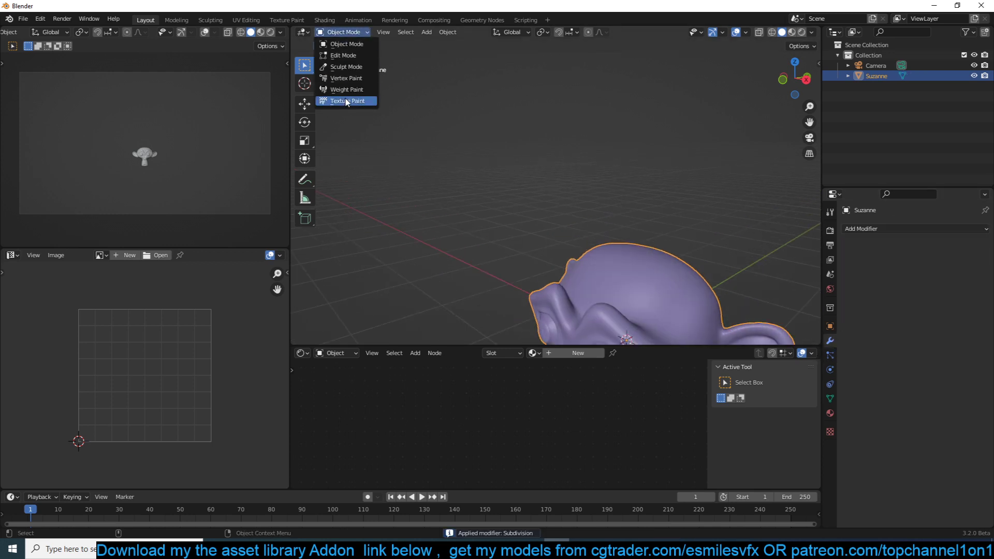
{"action": "left_click", "coordinate": [357, 66]}
{"action": "scroll", "coordinate": [593, 160], "scroll_direction": "down", "scroll_amount": 6}
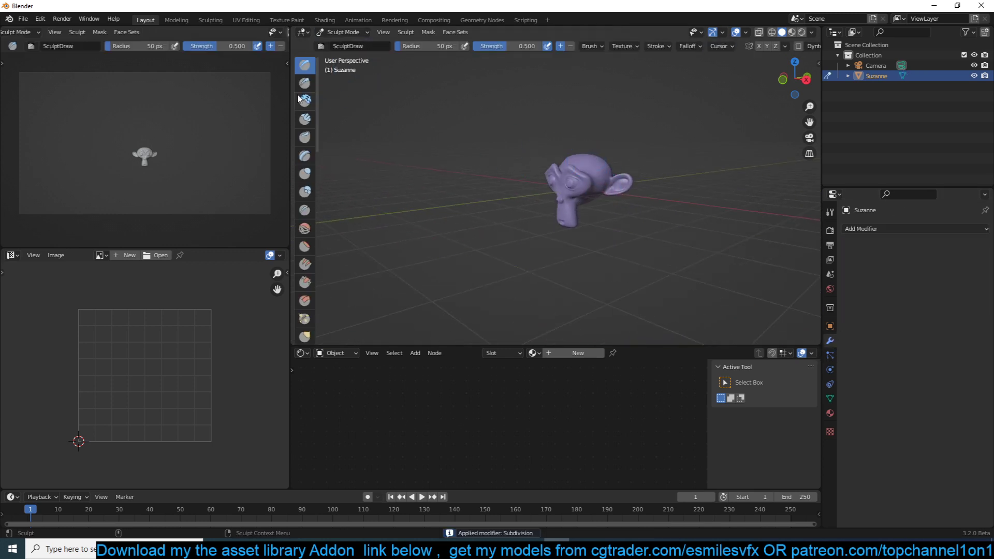
{"action": "scroll", "coordinate": [302, 155], "scroll_direction": "down", "scroll_amount": 10}
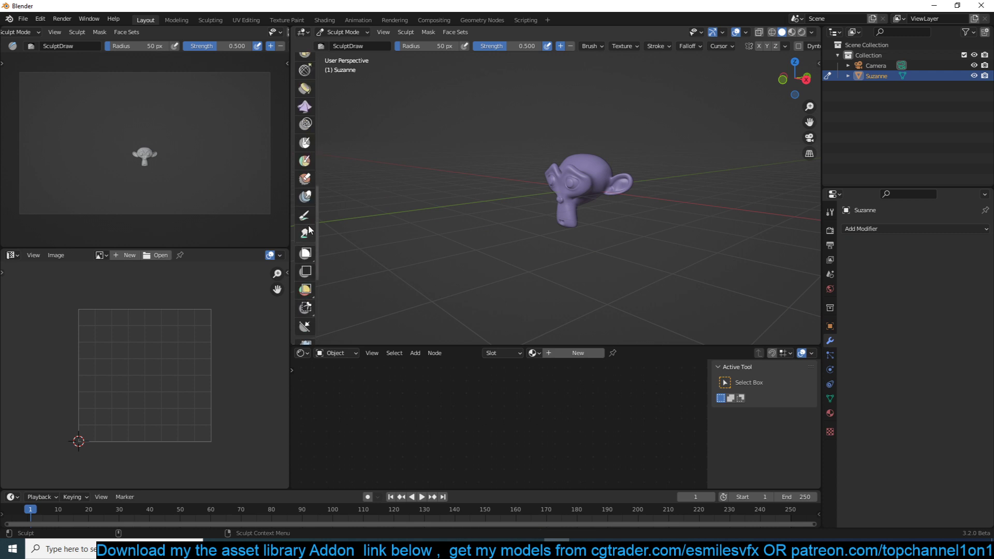
{"action": "left_click", "coordinate": [305, 217]}
{"action": "scroll", "coordinate": [488, 178], "scroll_direction": "up", "scroll_amount": 4}
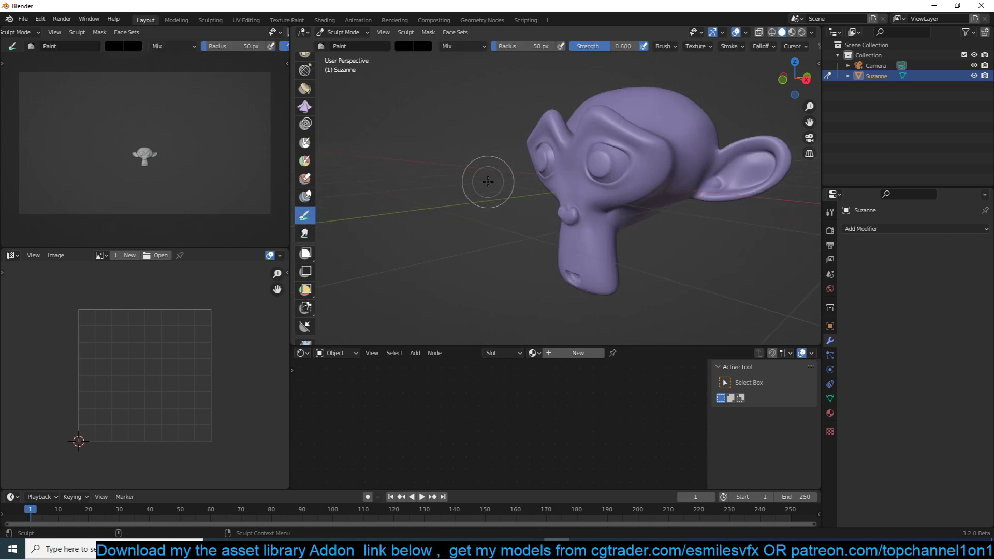
Set the Paint brush's primary colour to bright blue and paint a broad band over the monkey's head
{"action": "mouse_move", "coordinate": [488, 179]}
{"action": "middle_mouse_down"}
{"action": "mouse_move", "coordinate": [571, 176]}
{"action": "mouse_move", "coordinate": [658, 105]}
{"action": "middle_mouse_up"}
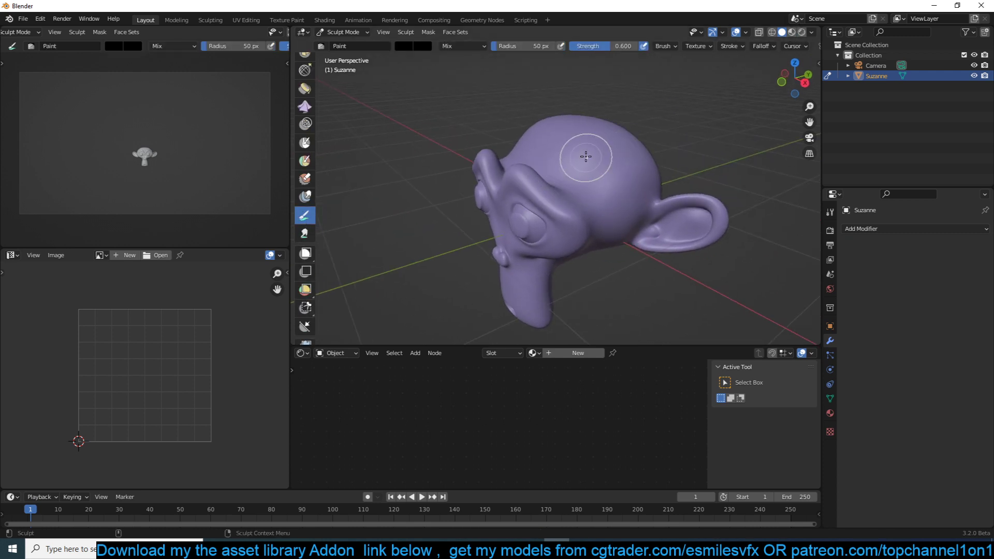
{"action": "mouse_move", "coordinate": [585, 156]}
{"action": "left_mouse_down"}
{"action": "mouse_move", "coordinate": [567, 150]}
{"action": "mouse_move", "coordinate": [570, 170]}
{"action": "mouse_move", "coordinate": [548, 174]}
{"action": "left_mouse_up"}
{"action": "left_click", "coordinate": [405, 48]}
{"action": "left_click_drag", "start_coordinate": [484, 82], "coordinate": [484, 56]}
{"action": "left_click_drag", "start_coordinate": [449, 72], "coordinate": [456, 60]}
{"action": "left_click_drag", "start_coordinate": [616, 149], "coordinate": [564, 121]}
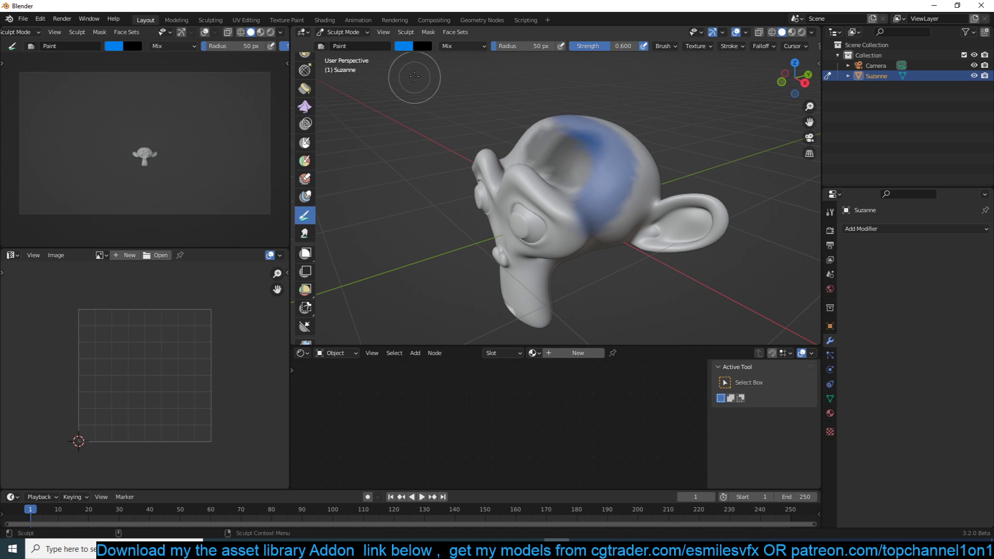
Change the primary colour to orange, paint the eye and snout, and add a secondary-black patch in front of the ear
{"action": "left_click", "coordinate": [398, 47]}
{"action": "left_click", "coordinate": [422, 127]}
{"action": "mouse_move", "coordinate": [549, 208]}
{"action": "left_mouse_down"}
{"action": "mouse_move", "coordinate": [530, 274]}
{"action": "mouse_move", "coordinate": [558, 243]}
{"action": "left_mouse_up"}
{"action": "right_click", "coordinate": [635, 172]}
{"action": "mouse_move", "coordinate": [602, 198]}
{"action": "left_mouse_down", "text": "ctrl"}
{"action": "mouse_move", "coordinate": [629, 191]}
{"action": "mouse_move", "coordinate": [636, 200]}
{"action": "mouse_move", "coordinate": [626, 215]}
{"action": "left_mouse_up", "text": "ctrl"}
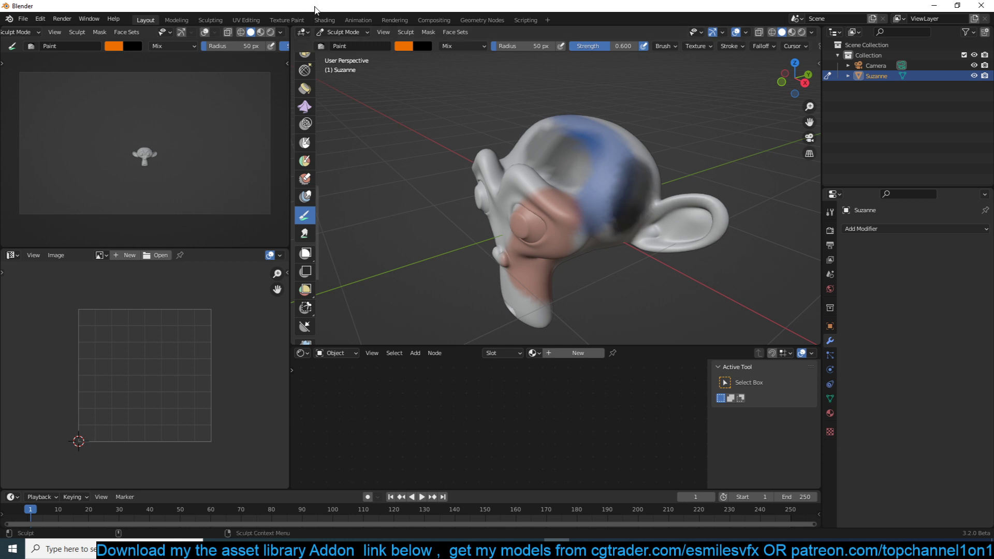
Set the brush's secondary colour to bright blue and paint over the black patch in front of the ear
{"action": "left_click", "coordinate": [422, 44]}
{"action": "left_click", "coordinate": [502, 59]}
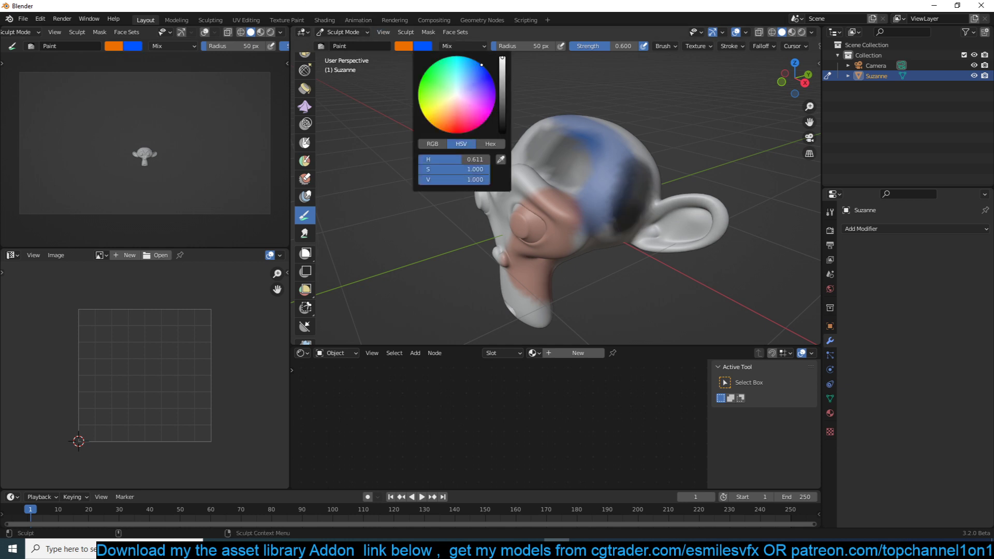
{"action": "left_click", "coordinate": [468, 73]}
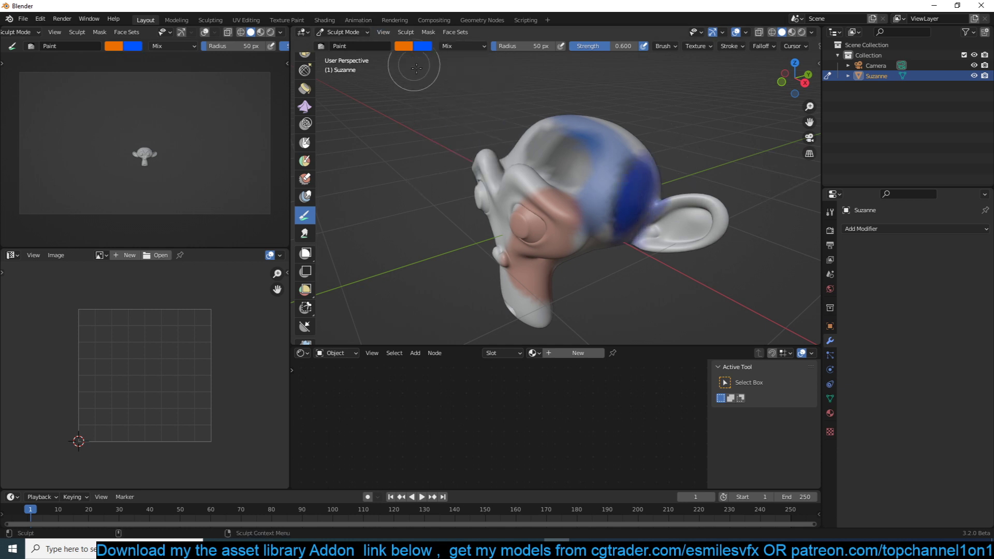
Paint the monkey's forehead and brow orange, then slightly darken the primary colour and continue across the other side of the face
{"action": "mouse_move", "coordinate": [543, 136]}
{"action": "left_mouse_down"}
{"action": "mouse_move", "coordinate": [532, 148]}
{"action": "mouse_move", "coordinate": [543, 170]}
{"action": "left_mouse_up"}
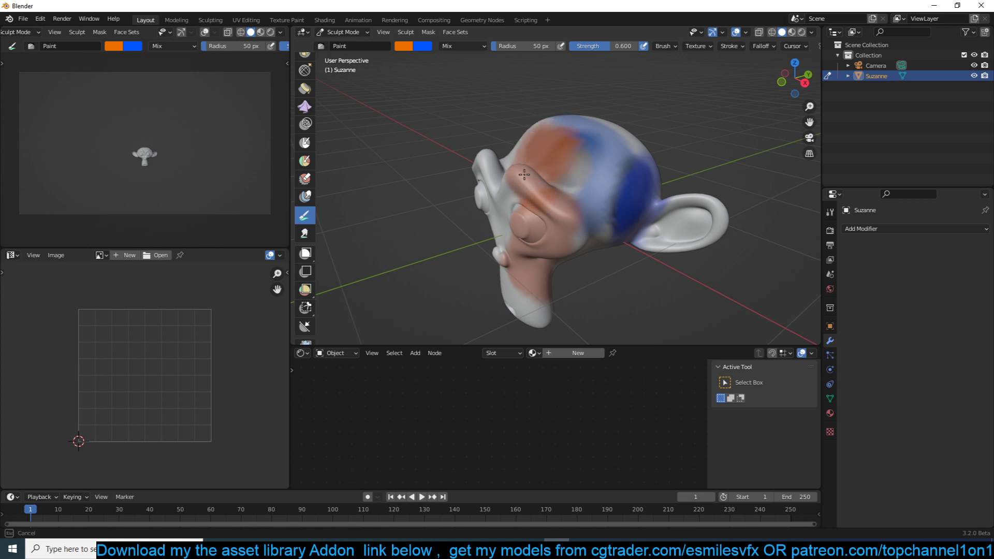
{"action": "middle_click_drag", "start_coordinate": [512, 192], "coordinate": [605, 197]}
{"action": "left_click", "coordinate": [403, 46]}
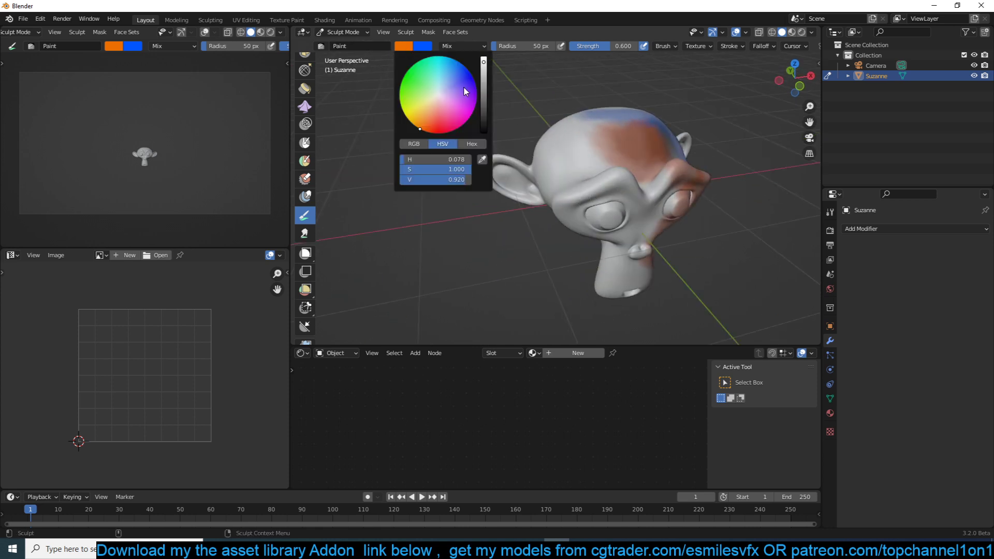
{"action": "mouse_move", "coordinate": [505, 155]}
{"action": "middle_mouse_down"}
{"action": "mouse_move", "coordinate": [524, 199]}
{"action": "mouse_move", "coordinate": [551, 188]}
{"action": "middle_mouse_up"}
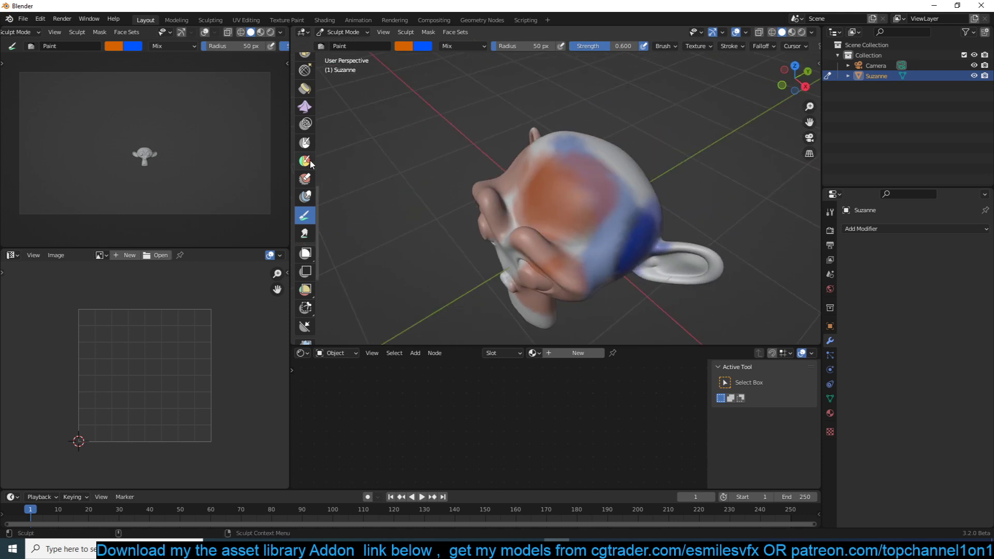
Return the painted monkey to Object Mode
{"action": "left_click", "coordinate": [344, 32]}
{"action": "left_click", "coordinate": [348, 41]}
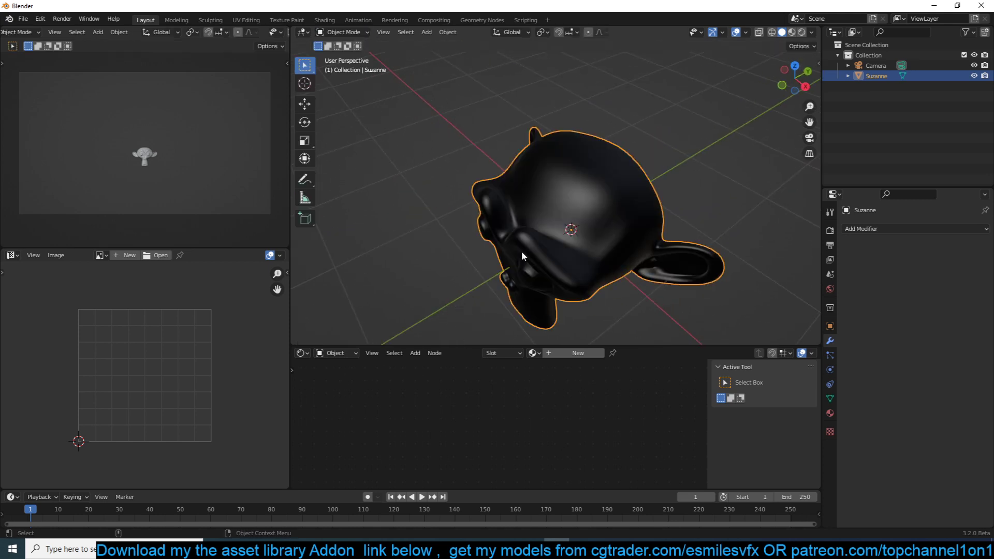
Create a new material on the monkey and feed its Color attribute into the material output, displayed with Material Preview shading
{"action": "left_click", "coordinate": [792, 32]}
{"action": "left_click", "coordinate": [578, 354]}
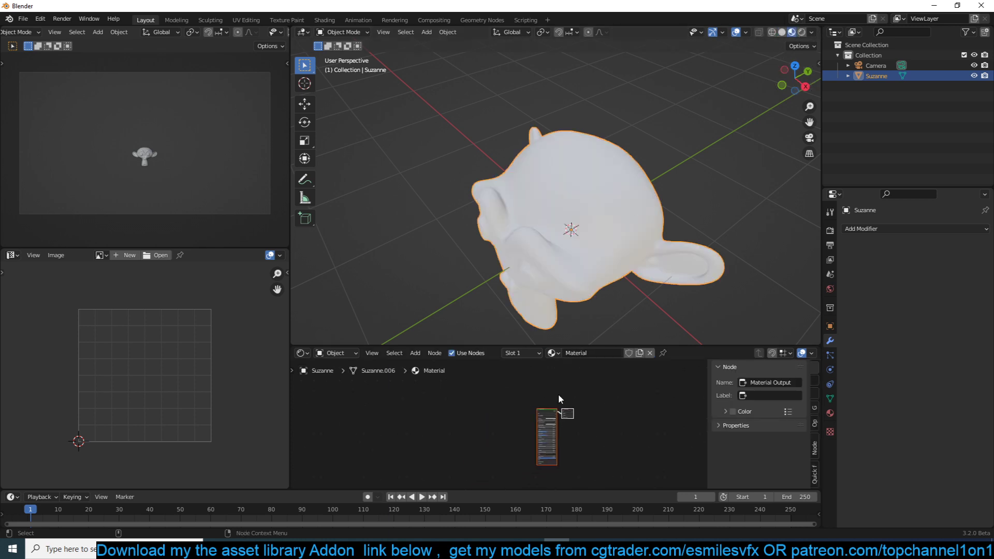
{"action": "key", "text": "shift+a"}
{"action": "mouse_move", "coordinate": [431, 432]}
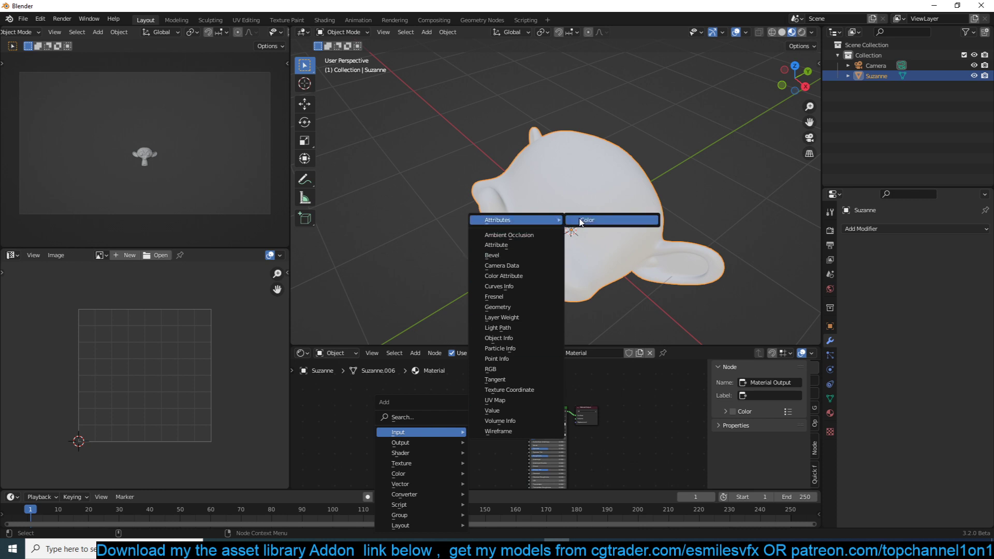
{"action": "left_click", "coordinate": [581, 221]}
{"action": "middle_click_drag", "start_coordinate": [420, 407], "coordinate": [459, 397]}
{"action": "scroll", "coordinate": [459, 397], "scroll_direction": "up", "scroll_amount": 3}
{"action": "left_click", "coordinate": [333, 391], "text": "ctrl+shift"}
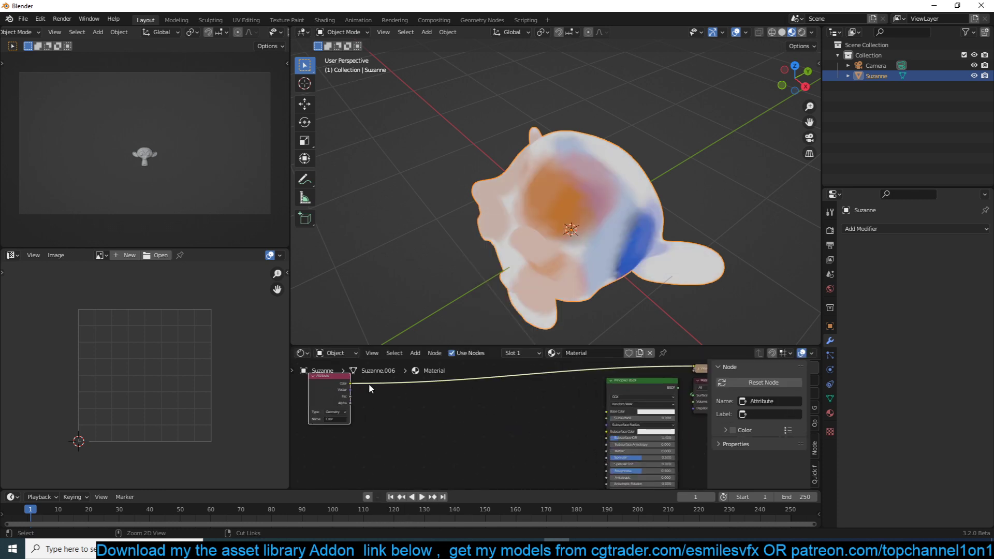
{"action": "middle_click_drag", "start_coordinate": [580, 228], "coordinate": [556, 202]}
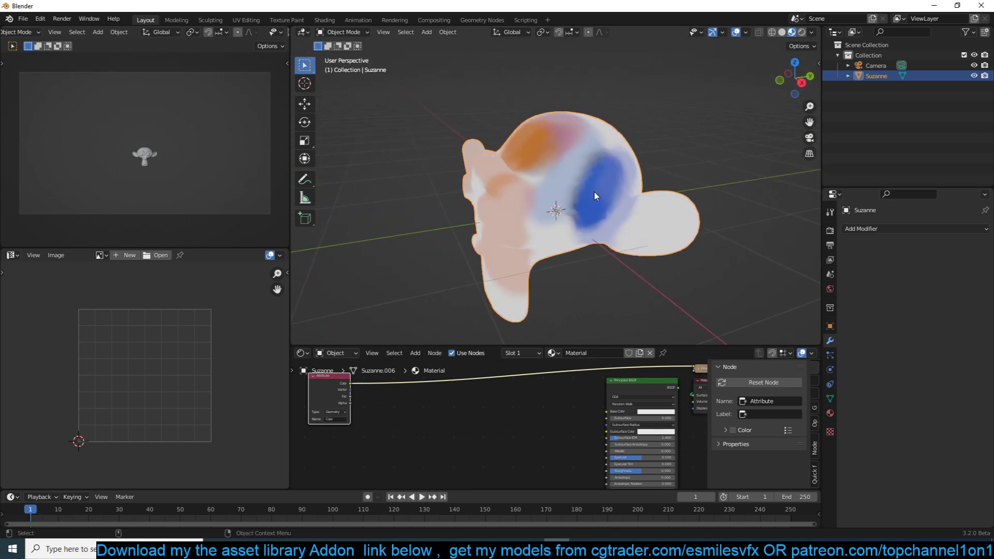
Switch the monkey to Sculpt Mode and look through the Mask and Face Sets commands
{"action": "left_click", "coordinate": [343, 32]}
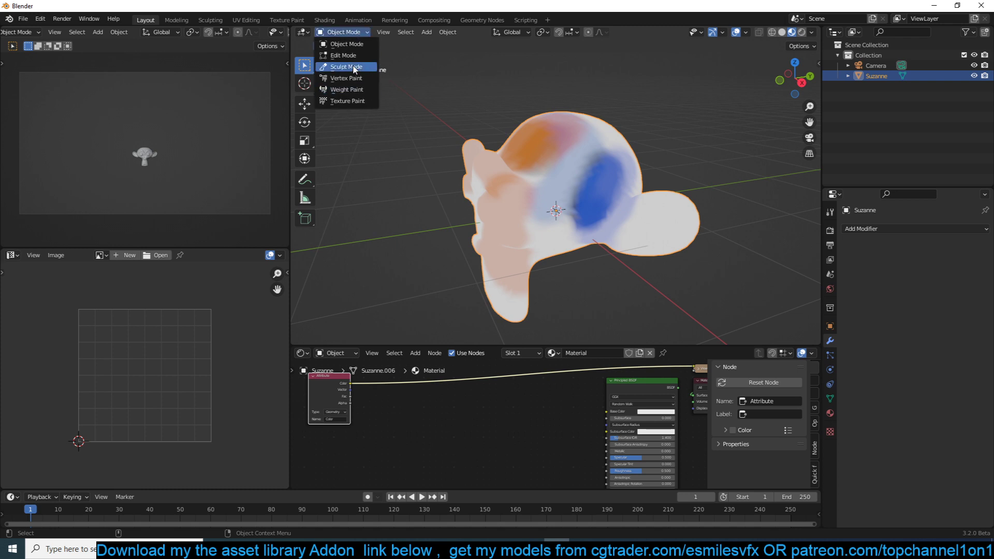
{"action": "left_click", "coordinate": [341, 67]}
{"action": "scroll", "coordinate": [481, 149], "scroll_direction": "up", "scroll_amount": 2}
{"action": "left_click", "coordinate": [464, 46]}
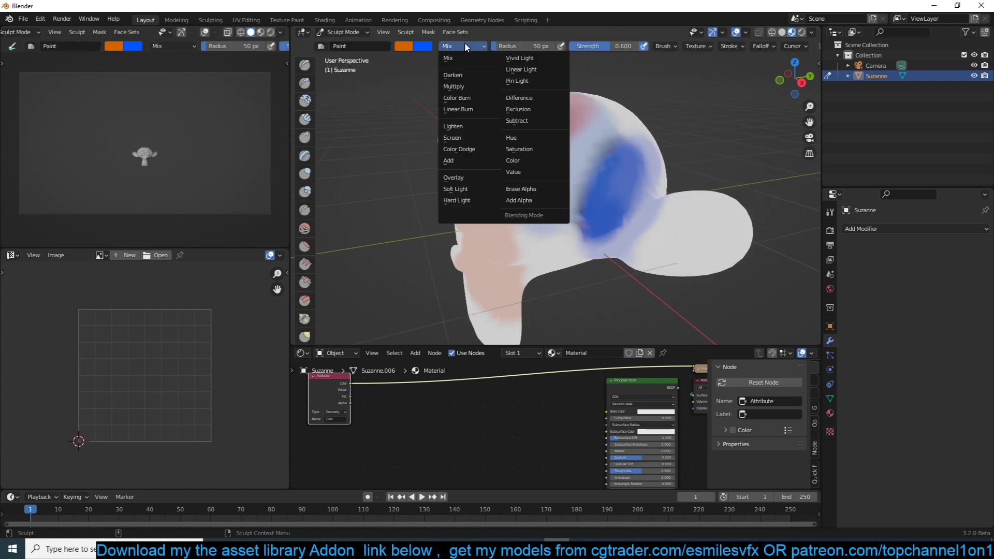
{"action": "left_click", "coordinate": [429, 32]}
{"action": "mouse_move", "coordinate": [449, 32]}
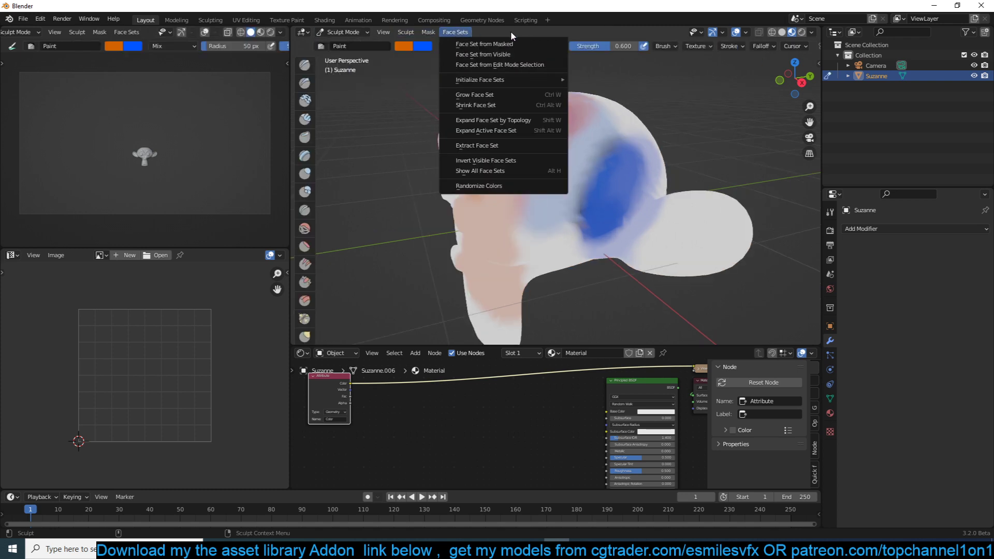
{"action": "mouse_move", "coordinate": [385, 33]}
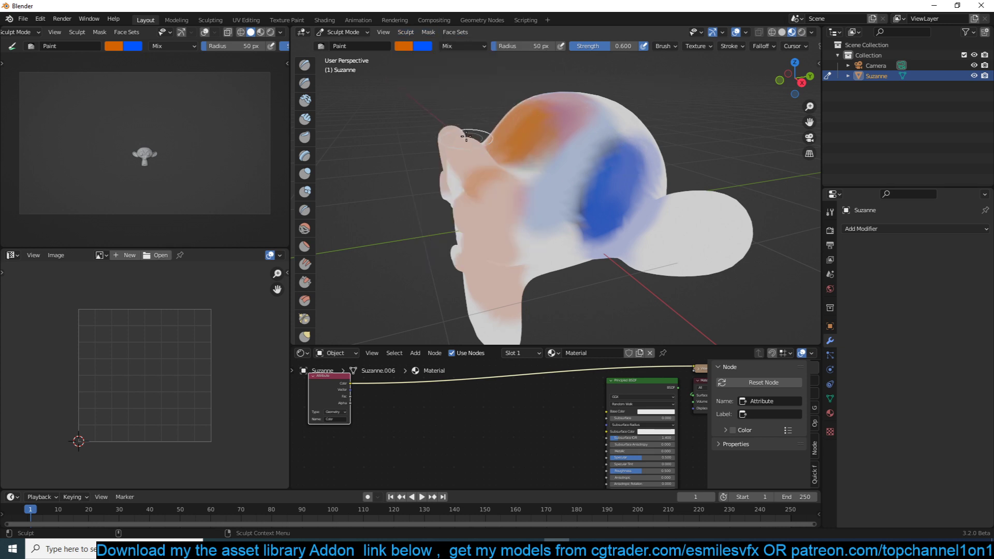
Return the monkey to Object Mode and display it with solid viewport shading
{"action": "left_click", "coordinate": [355, 32]}
{"action": "left_click", "coordinate": [339, 44]}
{"action": "key", "text": "z"}
{"action": "left_click", "coordinate": [797, 127]}
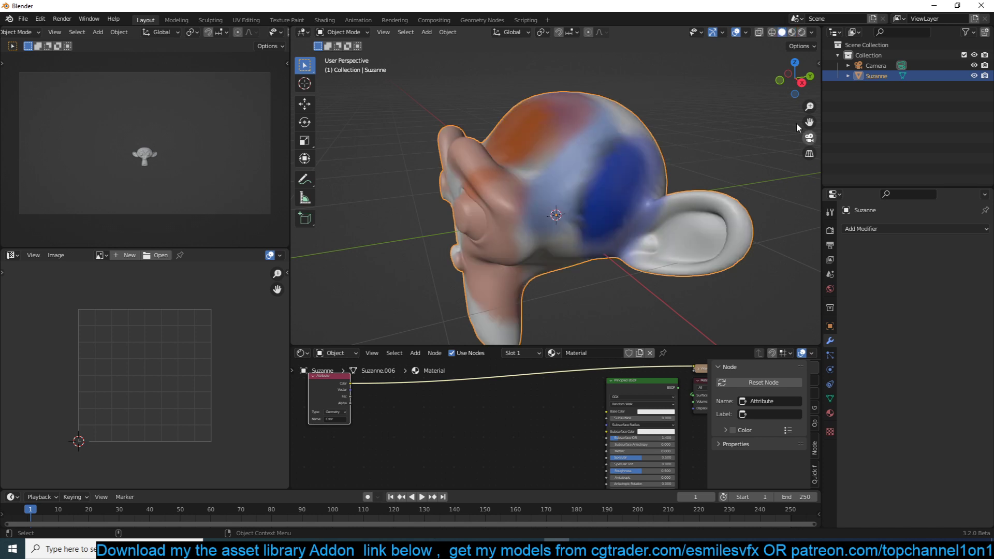
Remove the Color entry from the monkey's color attributes and switch the mesh to Vertex Paint mode
{"action": "left_click", "coordinate": [829, 399]}
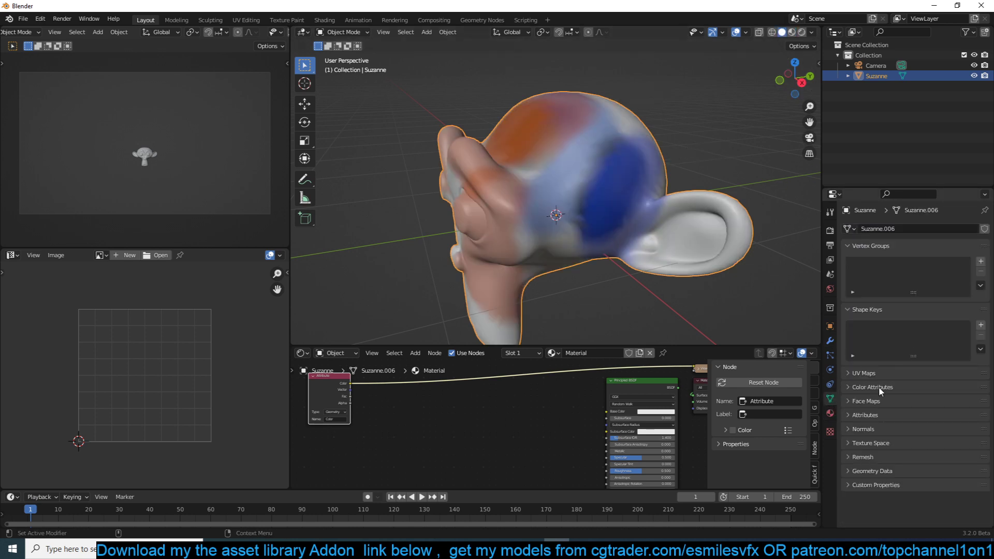
{"action": "left_click", "coordinate": [872, 387]}
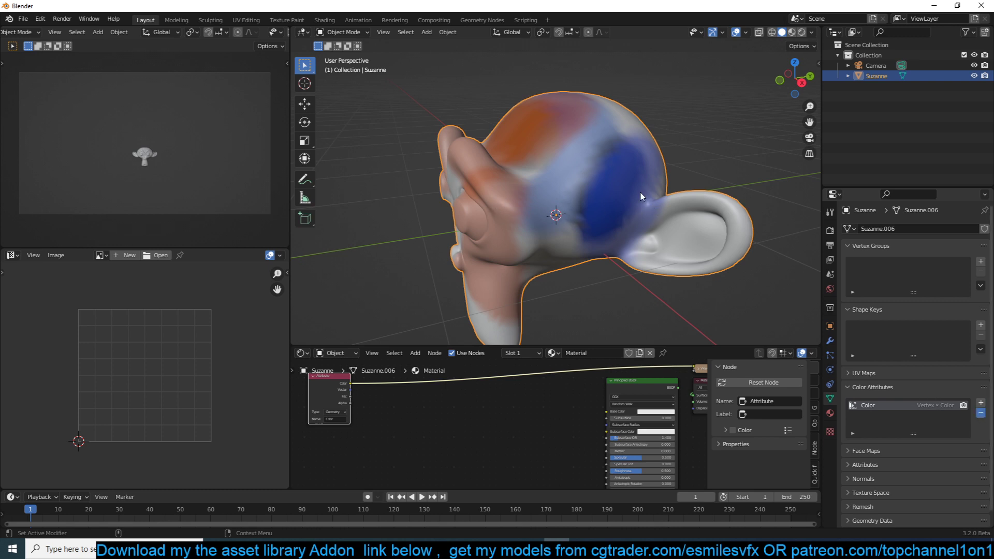
{"action": "left_click", "coordinate": [333, 31]}
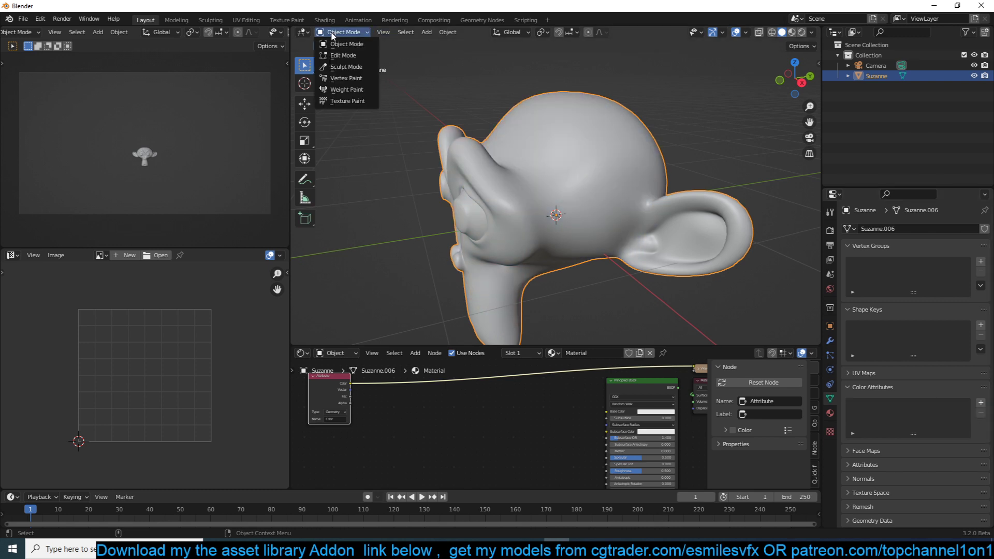
{"action": "left_click", "coordinate": [350, 79]}
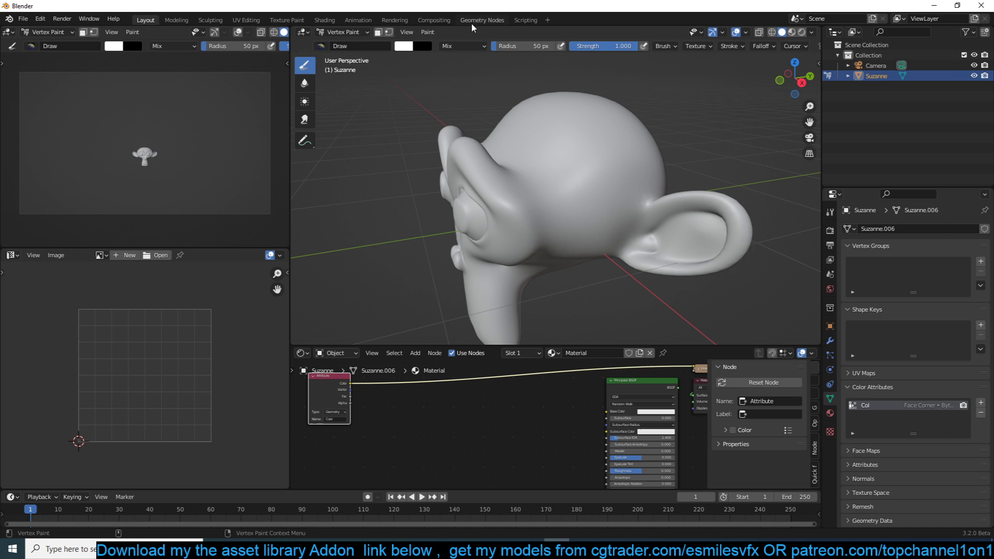
Apply Dirty Vertex Colors to the monkey and view its face
{"action": "left_click", "coordinate": [427, 31]}
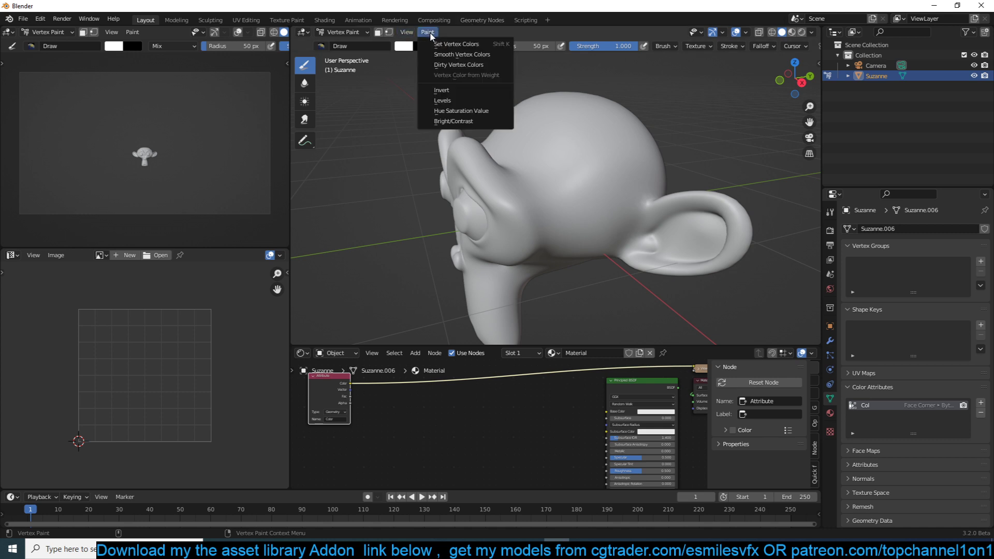
{"action": "left_click", "coordinate": [476, 65]}
{"action": "middle_click_drag", "start_coordinate": [407, 91], "coordinate": [539, 84]}
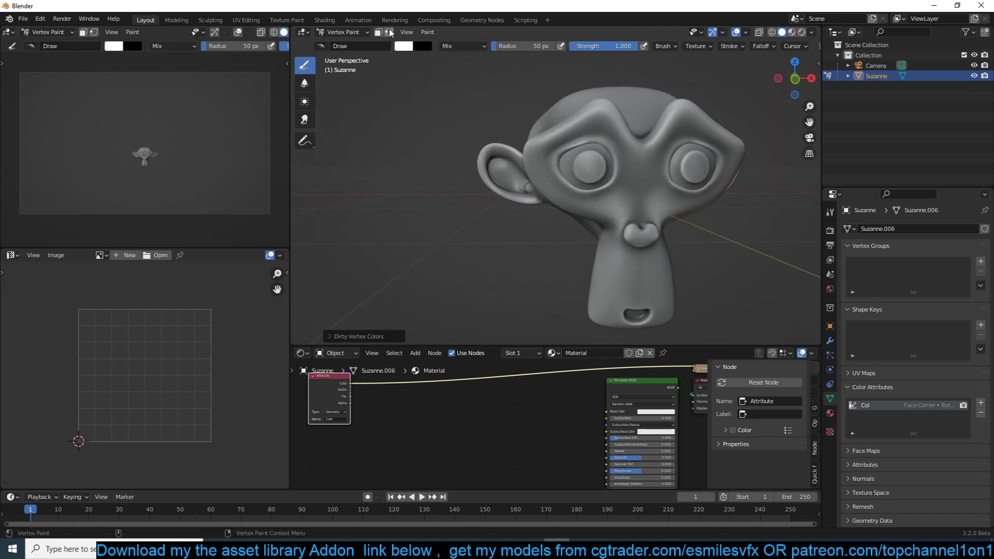
Look through the Mask commands in Sculpt Mode and return the monkey to Object Mode
{"action": "left_click", "coordinate": [344, 32]}
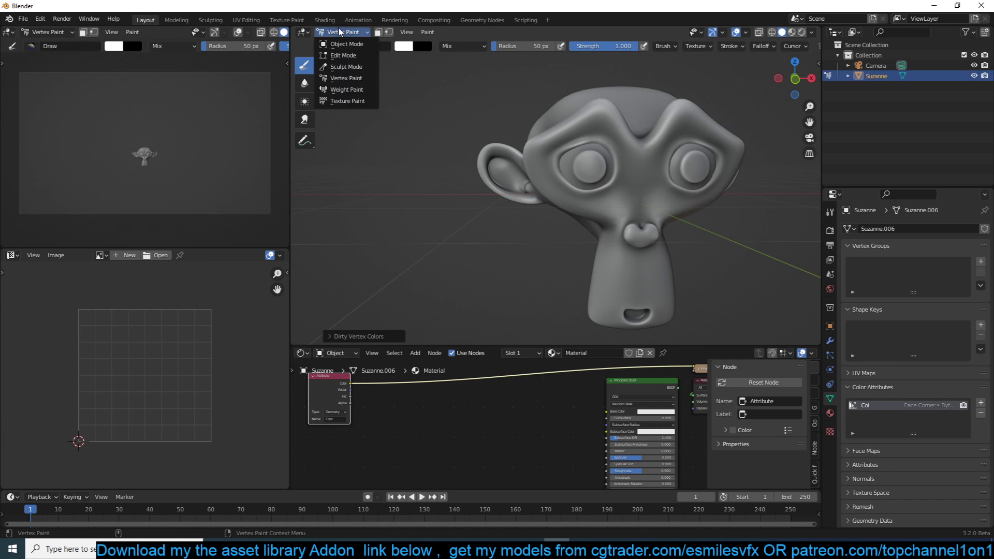
{"action": "left_click", "coordinate": [347, 68]}
{"action": "left_click", "coordinate": [405, 32]}
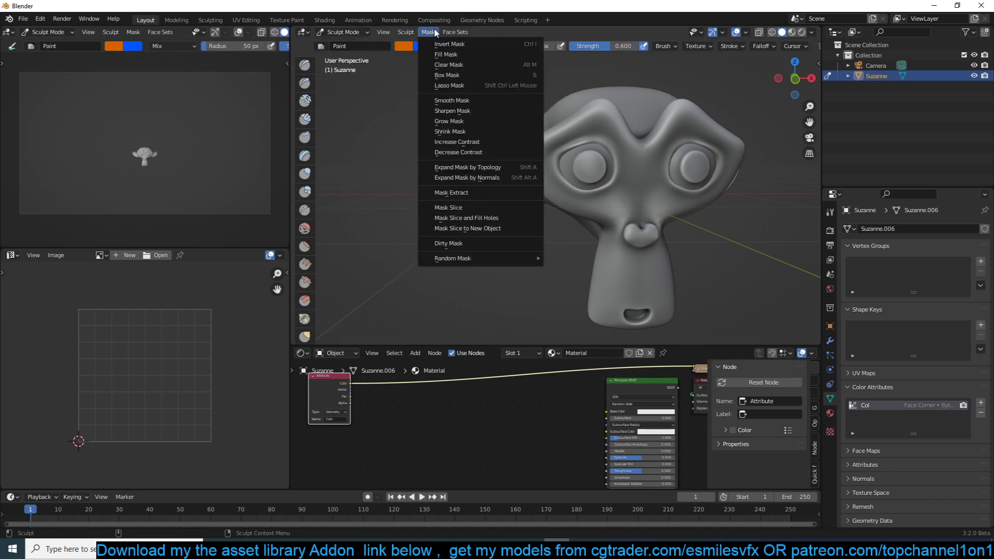
{"action": "mouse_move", "coordinate": [432, 36]}
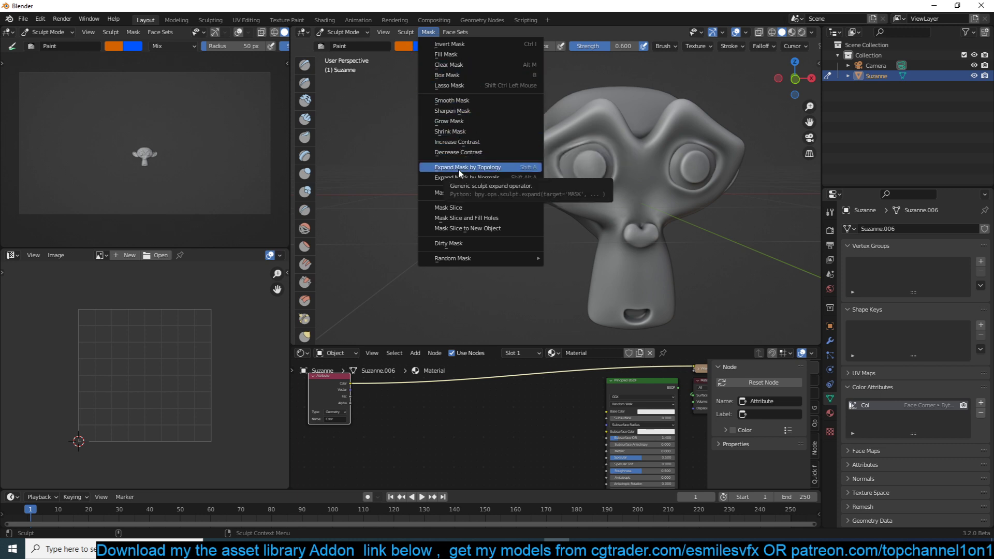
{"action": "middle_click_drag", "start_coordinate": [688, 167], "coordinate": [594, 172]}
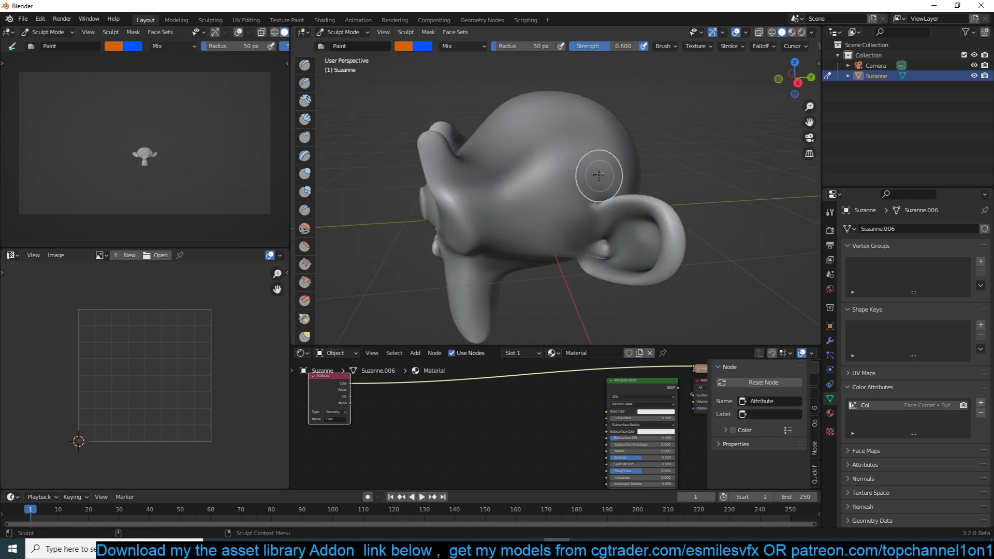
{"action": "left_click", "coordinate": [352, 32]}
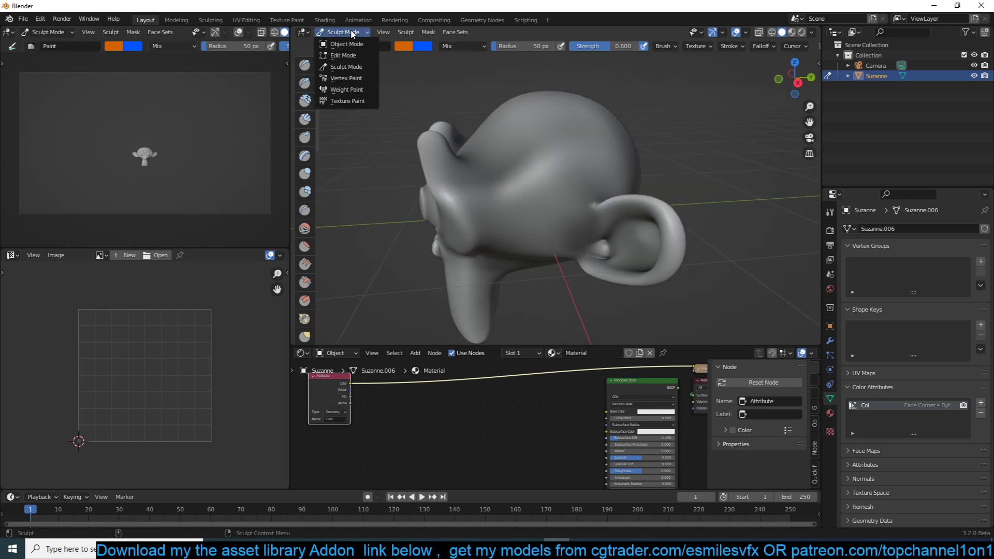
{"action": "left_click", "coordinate": [343, 24]}
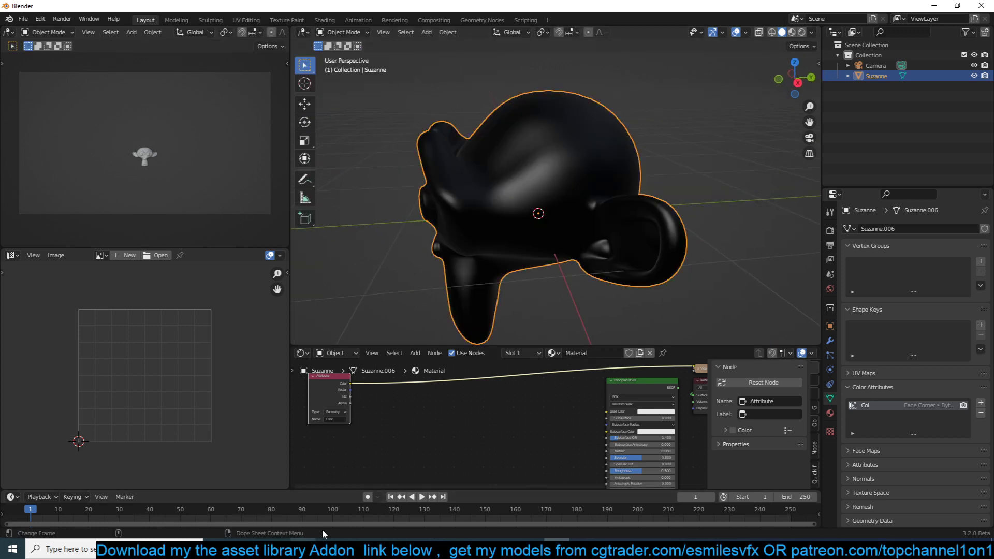
Switch to the browser, review the Color Filter section of the Sculpt release notes, and watch its demo video full screen
{"action": "left_click", "coordinate": [279, 548]}
{"action": "left_click", "coordinate": [329, 501]}
{"action": "scroll", "coordinate": [377, 258], "scroll_direction": "down", "scroll_amount": 5}
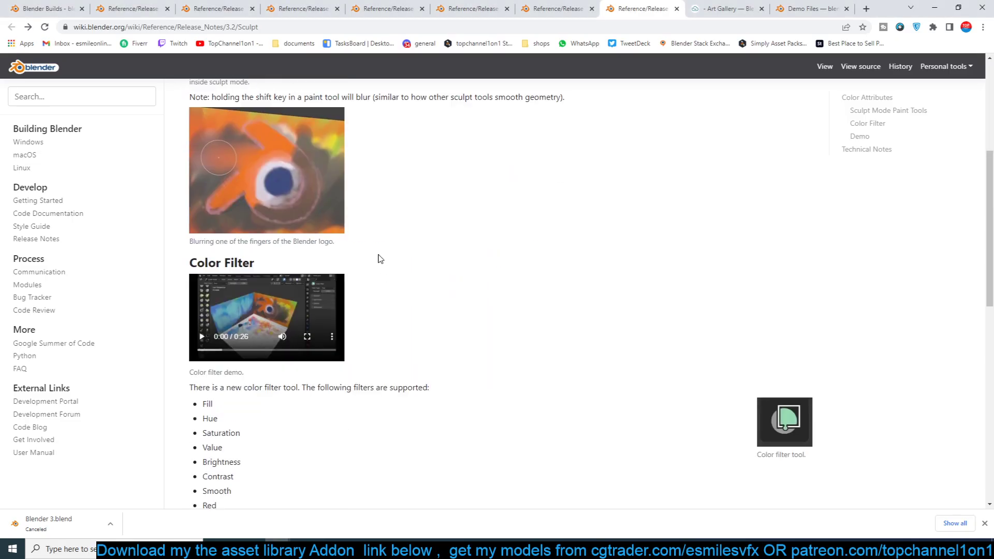
{"action": "scroll", "coordinate": [377, 257], "scroll_direction": "up", "scroll_amount": 5}
{"action": "scroll", "coordinate": [259, 366], "scroll_direction": "down", "scroll_amount": 5}
{"action": "scroll", "coordinate": [269, 357], "scroll_direction": "up", "scroll_amount": 2}
{"action": "scroll", "coordinate": [235, 332], "scroll_direction": "down", "scroll_amount": 2}
{"action": "left_click", "coordinate": [308, 337]}
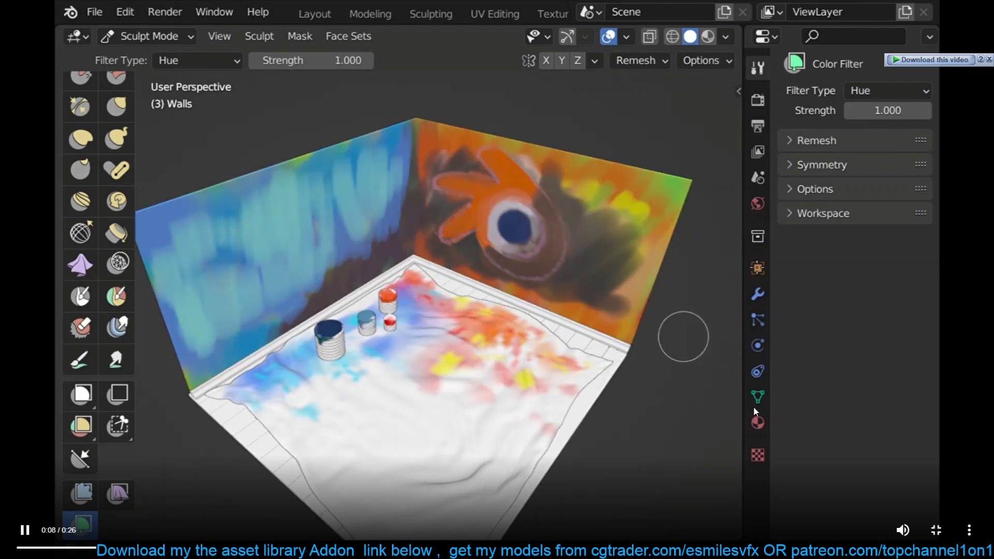
{"action": "left_click", "coordinate": [935, 530]}
Switch back to Blender, place the 3D cursor beside the monkey, and add an enlarged plane there
{"action": "left_click", "coordinate": [557, 546]}
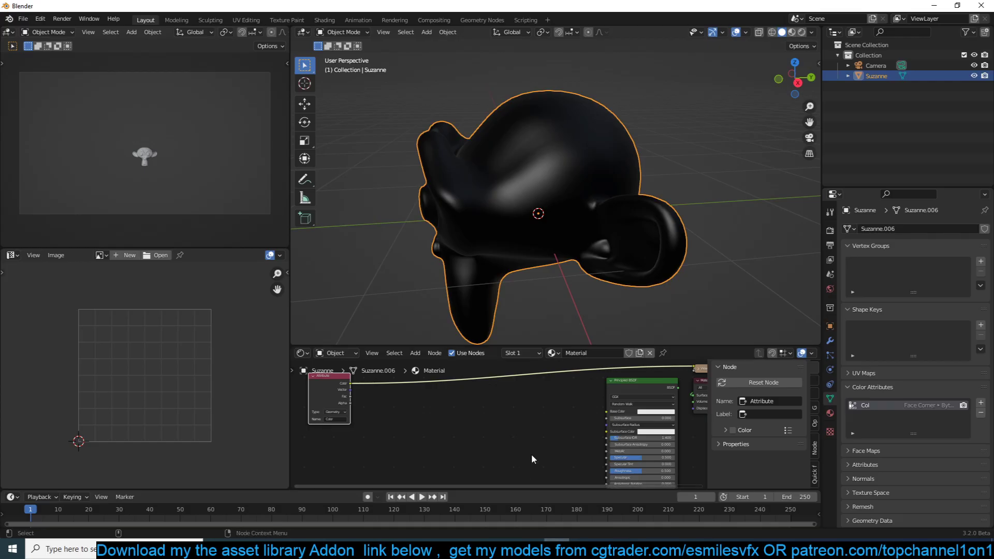
{"action": "left_click", "coordinate": [656, 172]}
{"action": "scroll", "coordinate": [653, 173], "scroll_direction": "down", "scroll_amount": 5}
{"action": "middle_click_drag", "start_coordinate": [653, 173], "coordinate": [539, 228], "text": "shift"}
{"action": "right_click", "coordinate": [539, 228], "text": "shift"}
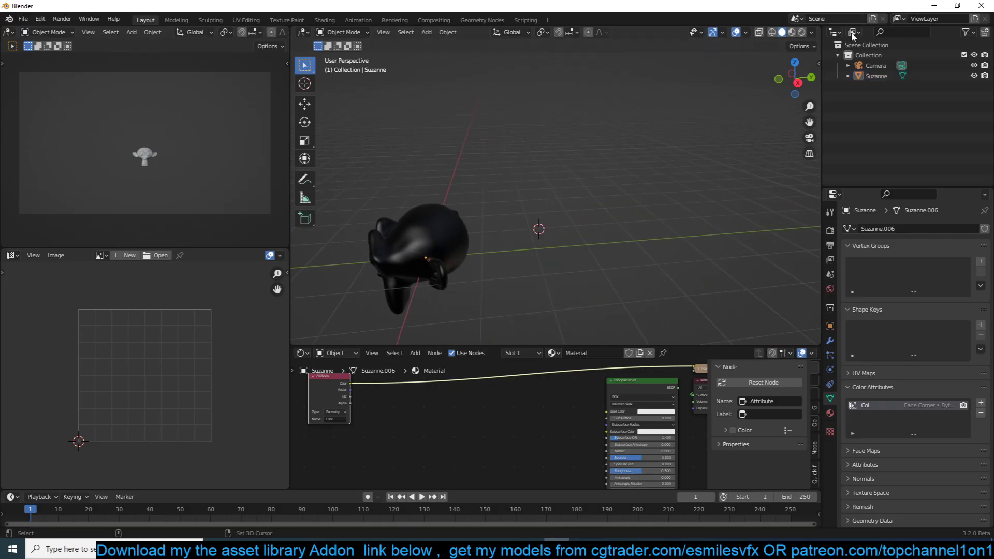
{"action": "key", "text": "shift+a"}
{"action": "mouse_move", "coordinate": [513, 257]}
{"action": "left_click", "coordinate": [594, 257]}
{"action": "key", "text": "s"}
{"action": "left_click", "coordinate": [715, 244]}
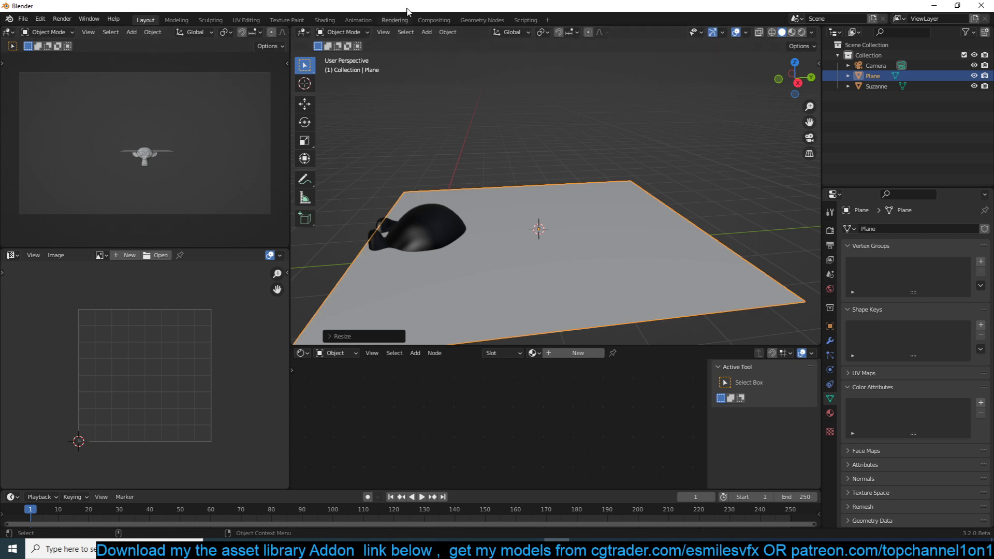
Switch the plane to Sculpt Mode and paint orange strokes across its surface
{"action": "left_click", "coordinate": [333, 33]}
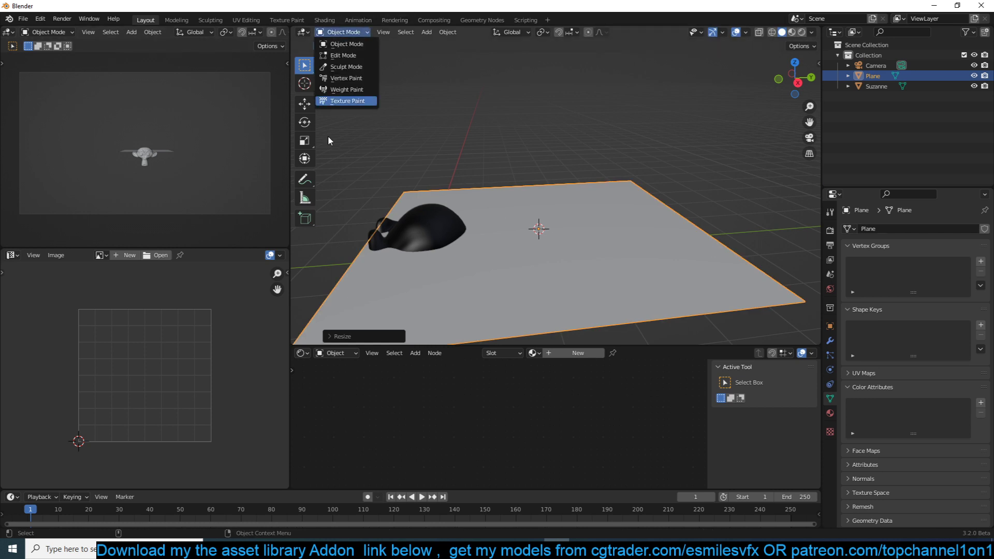
{"action": "left_click", "coordinate": [357, 67]}
{"action": "middle_click_drag", "start_coordinate": [475, 109], "coordinate": [596, 243]}
{"action": "left_click_drag", "start_coordinate": [558, 131], "coordinate": [586, 164]}
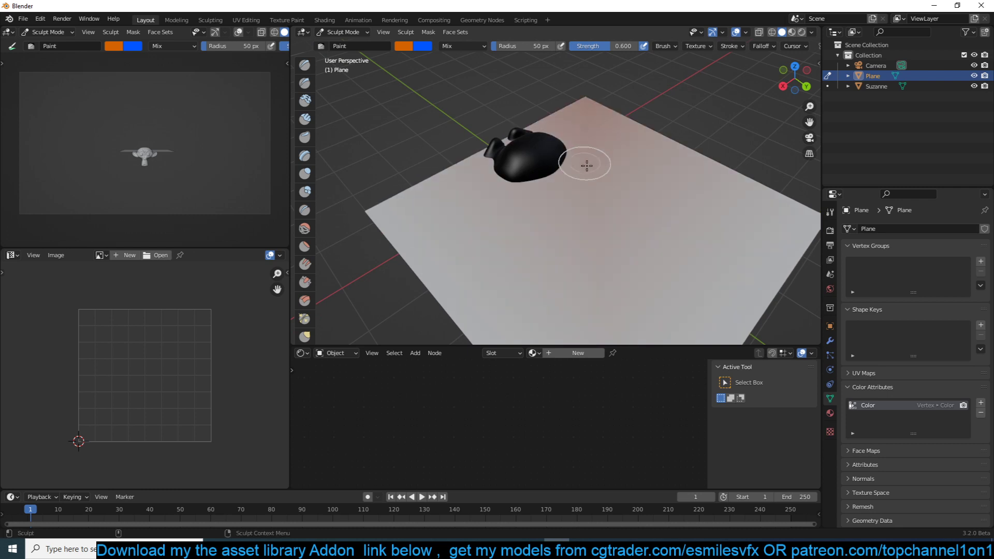
{"action": "middle_click_drag", "start_coordinate": [499, 206], "coordinate": [564, 204]}
{"action": "mouse_move", "coordinate": [563, 204]}
{"action": "left_mouse_down"}
{"action": "mouse_move", "coordinate": [615, 220]}
{"action": "mouse_move", "coordinate": [624, 189]}
{"action": "left_mouse_up"}
{"action": "left_click_drag", "start_coordinate": [625, 189], "coordinate": [664, 241]}
Subdivide the plane's whole mesh repeatedly in Edit Mode to form a dense grid
{"action": "key", "text": "Tab"}
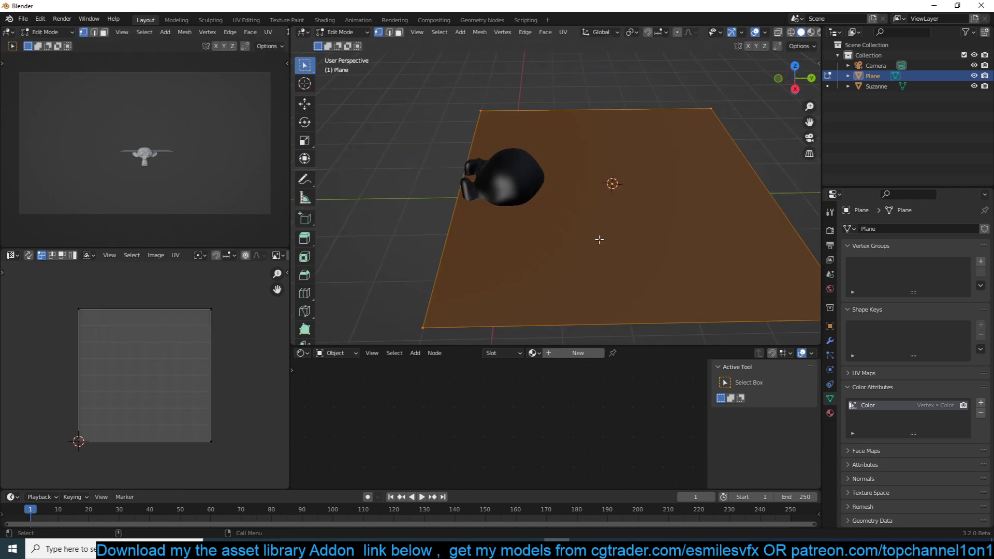
{"action": "right_click", "coordinate": [704, 187]}
{"action": "left_click", "coordinate": [706, 187]}
{"action": "right_click", "coordinate": [707, 187]}
{"action": "left_click", "coordinate": [707, 188]}
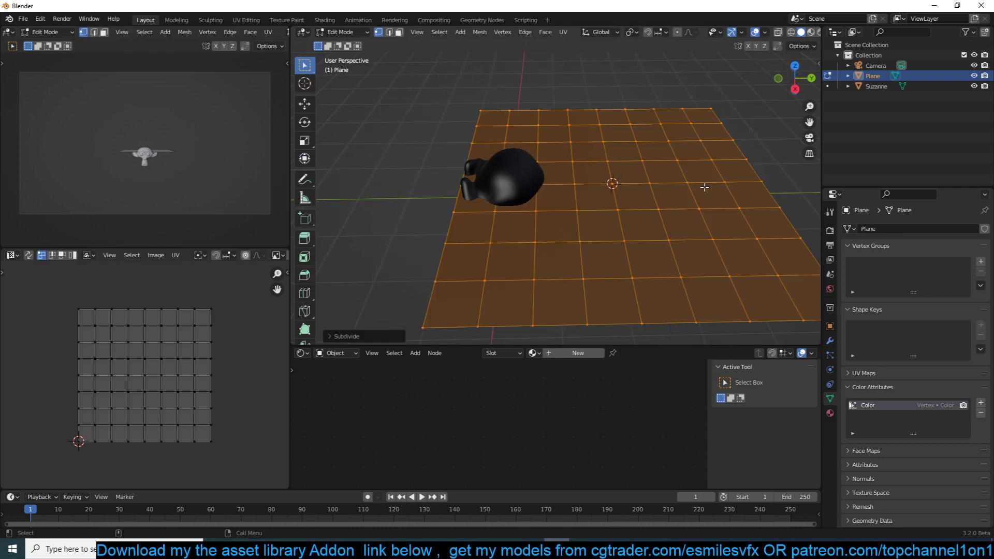
{"action": "right_click", "coordinate": [707, 186]}
{"action": "left_click", "coordinate": [707, 186]}
Return the subdivided plane to Sculpt Mode and paint a broad orange patch across its middle
{"action": "key", "text": "Tab"}
{"action": "mouse_move", "coordinate": [525, 149]}
{"action": "left_mouse_down"}
{"action": "mouse_move", "coordinate": [666, 195]}
{"action": "mouse_move", "coordinate": [636, 234]}
{"action": "left_mouse_up"}
{"action": "scroll", "coordinate": [603, 229], "scroll_direction": "down", "scroll_amount": 4}
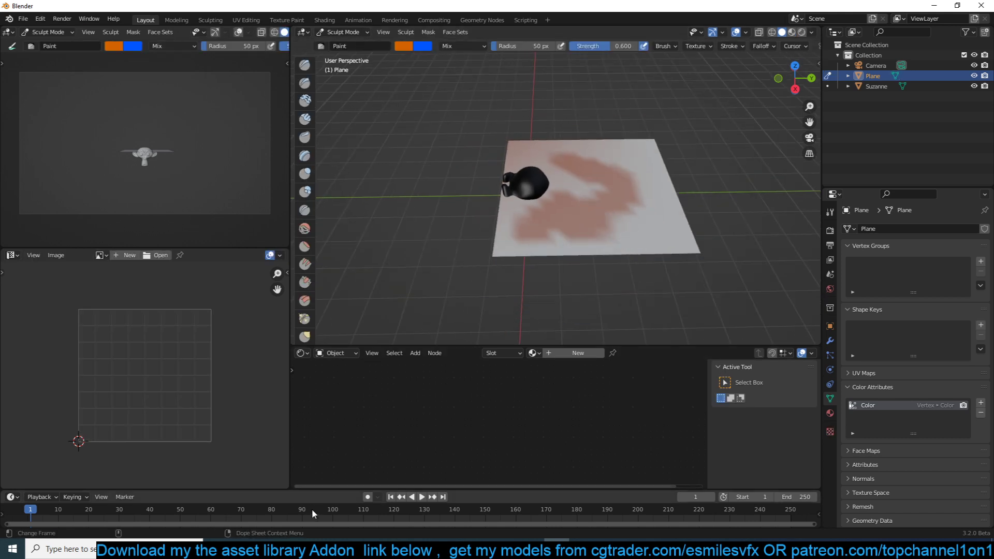
Switch to the browser and review the Cycles release notes on AMD GPU rendering, color management, light groups and shadow caustics
{"action": "mouse_move", "coordinate": [278, 549]}
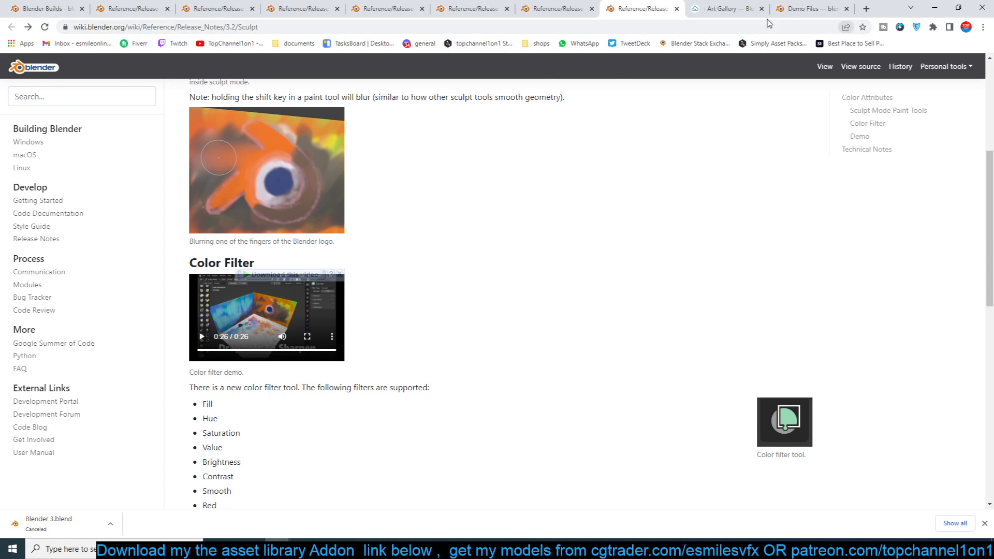
{"action": "left_click", "coordinate": [556, 9]}
{"action": "scroll", "coordinate": [365, 202], "scroll_direction": "up", "scroll_amount": 8}
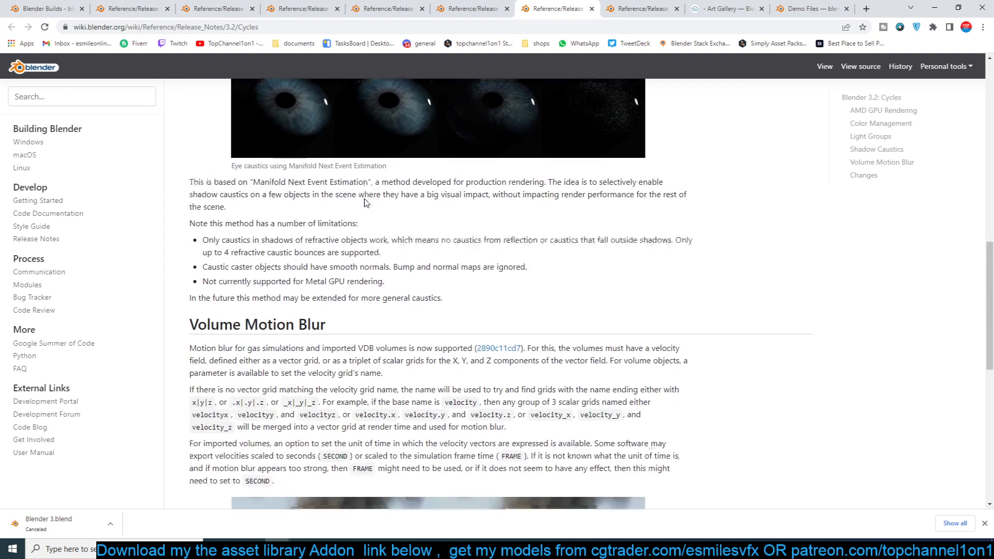
{"action": "scroll", "coordinate": [404, 197], "scroll_direction": "down", "scroll_amount": 9}
{"action": "scroll", "coordinate": [355, 207], "scroll_direction": "up", "scroll_amount": 20}
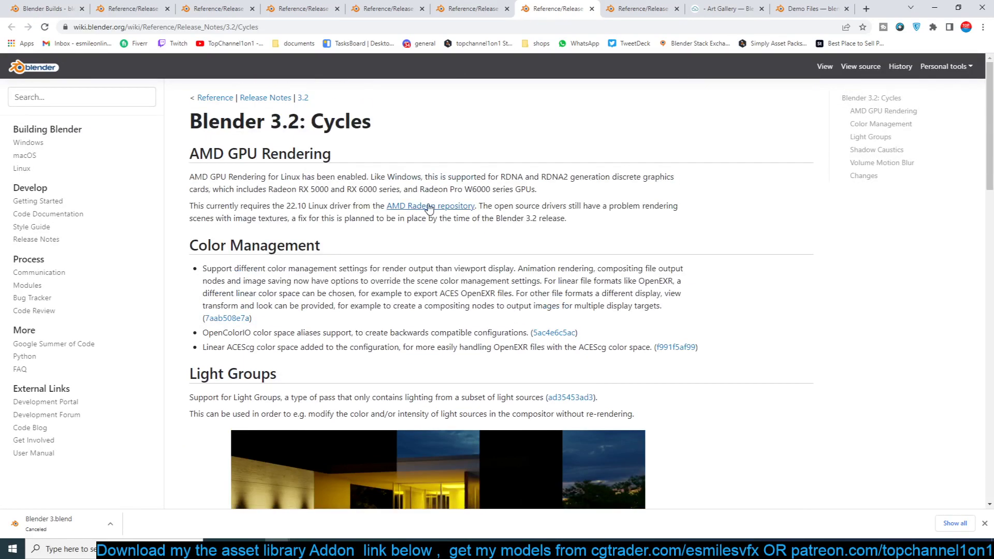
{"action": "scroll", "coordinate": [437, 202], "scroll_direction": "down", "scroll_amount": 2}
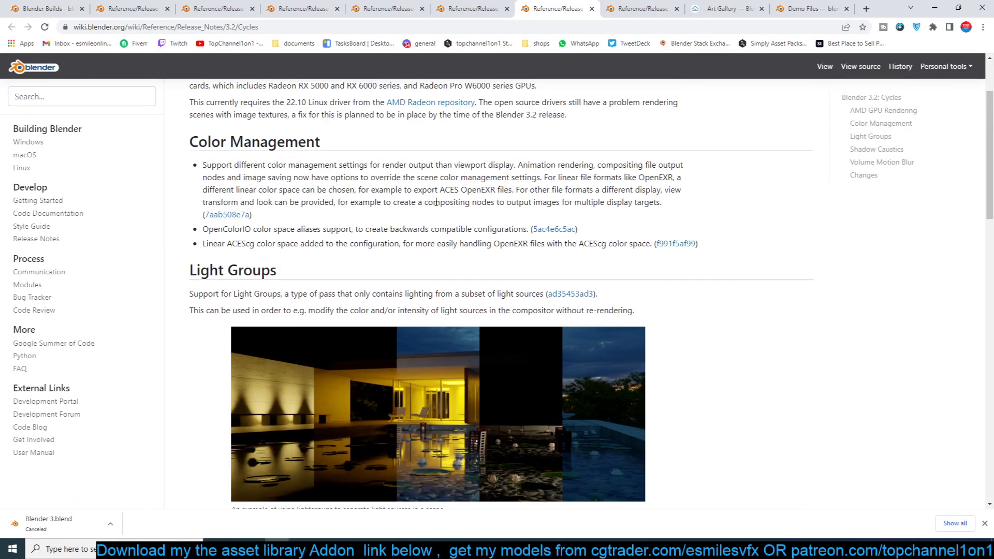
{"action": "scroll", "coordinate": [436, 202], "scroll_direction": "down", "scroll_amount": 2}
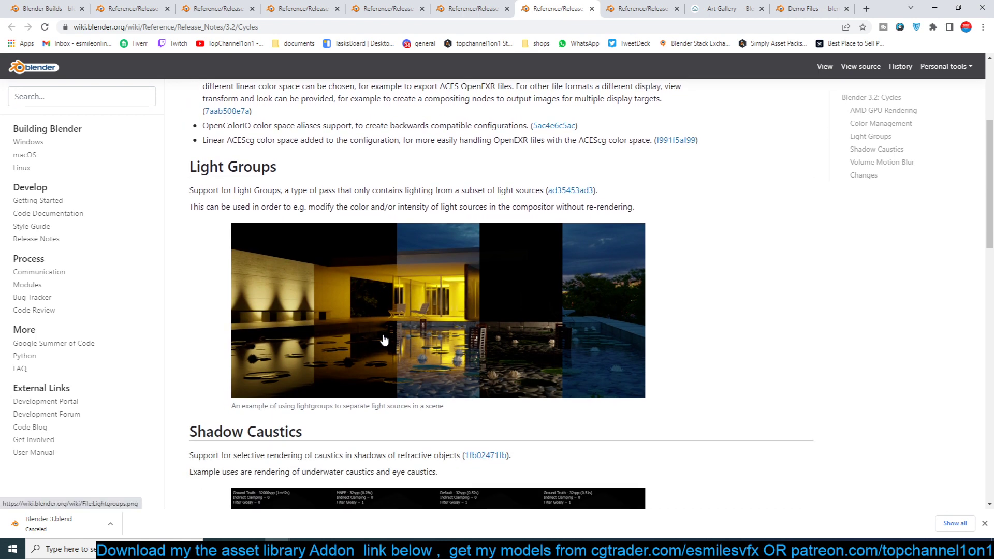
{"action": "scroll", "coordinate": [384, 340], "scroll_direction": "down", "scroll_amount": 3}
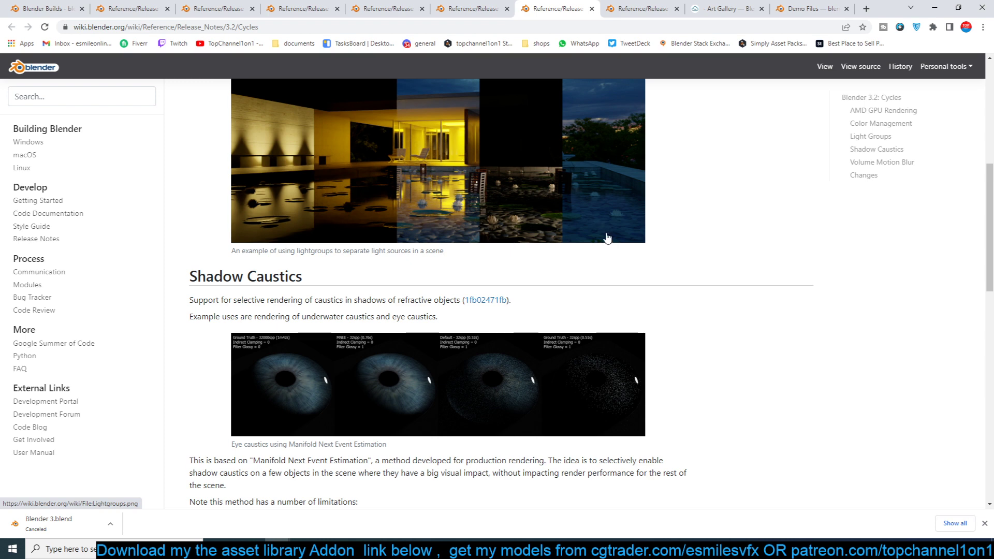
{"action": "scroll", "coordinate": [507, 178], "scroll_direction": "up", "scroll_amount": 3}
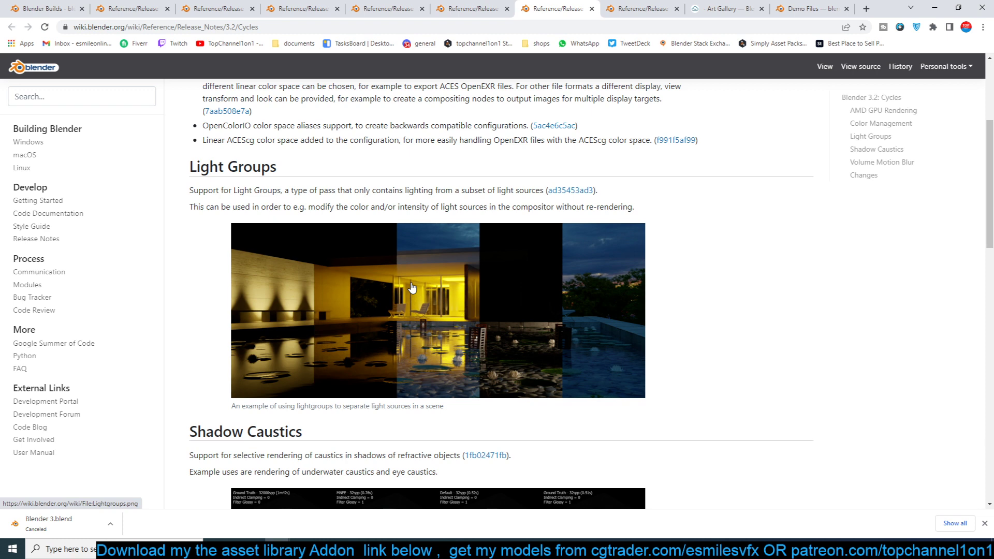
{"action": "scroll", "coordinate": [412, 287], "scroll_direction": "down", "scroll_amount": 5}
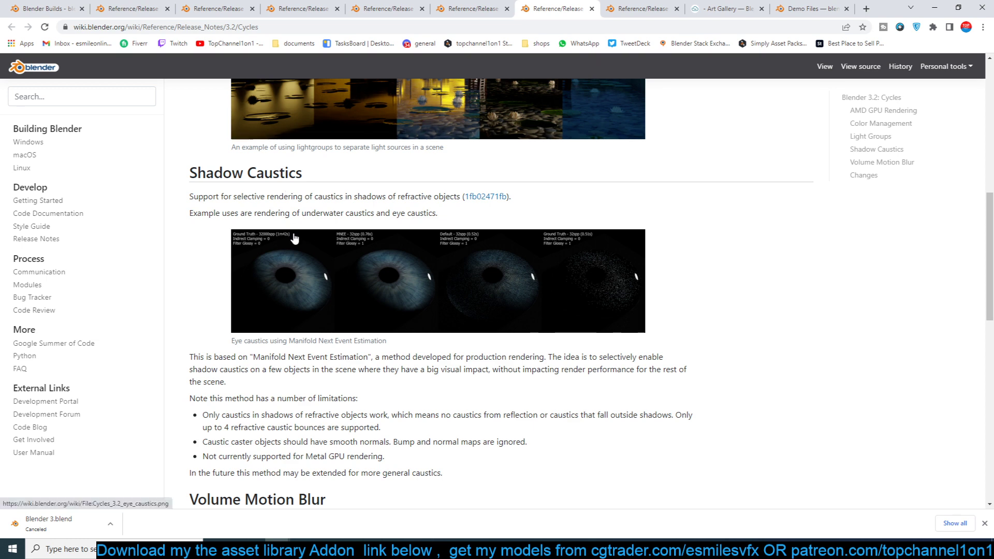
Review the Volume Motion Blur section of the Cycles notes and play its smoke comparison video
{"action": "scroll", "coordinate": [287, 241], "scroll_direction": "down", "scroll_amount": 10}
{"action": "scroll", "coordinate": [311, 244], "scroll_direction": "down", "scroll_amount": 1}
{"action": "scroll", "coordinate": [344, 238], "scroll_direction": "up", "scroll_amount": 4}
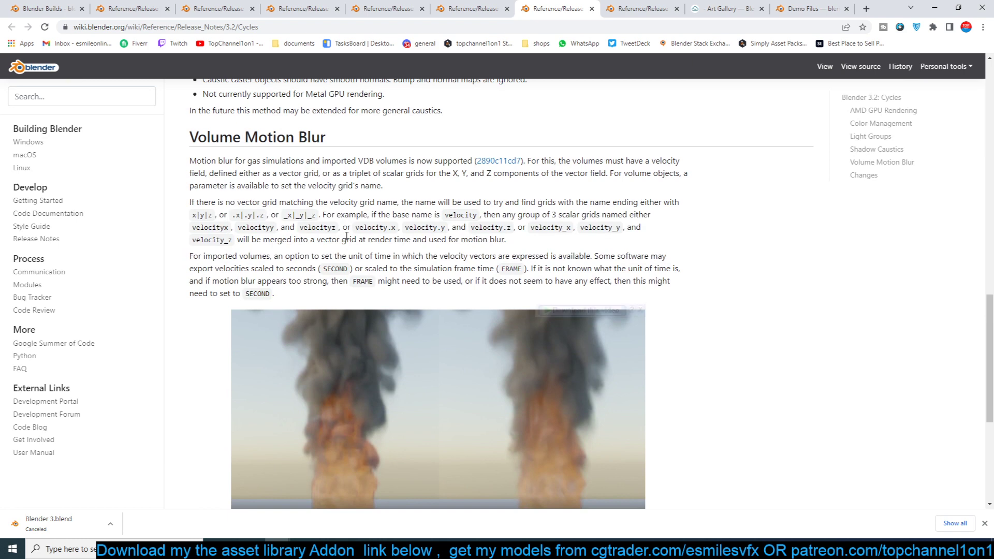
{"action": "scroll", "coordinate": [347, 236], "scroll_direction": "down", "scroll_amount": 3}
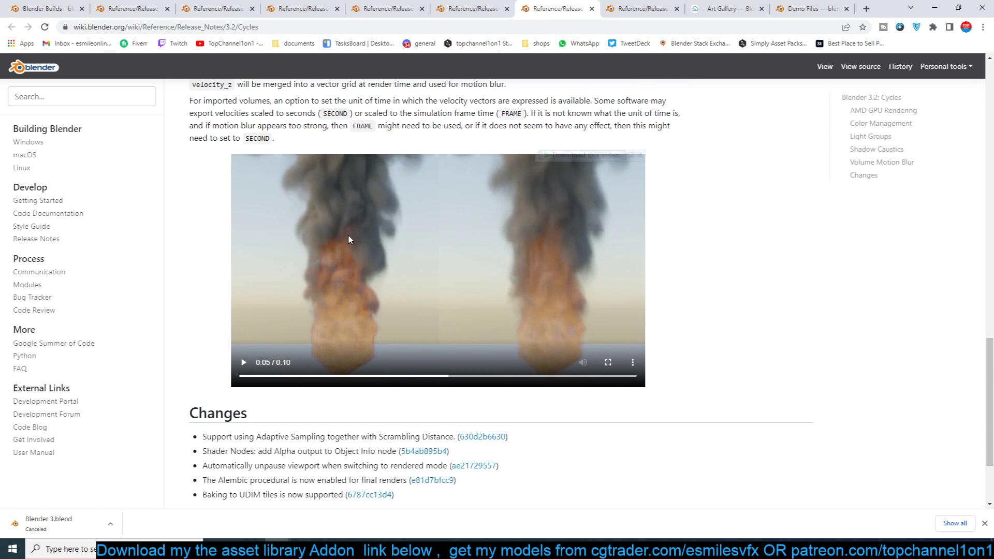
{"action": "left_click", "coordinate": [248, 364]}
{"action": "left_click", "coordinate": [252, 370]}
{"action": "left_click", "coordinate": [244, 362]}
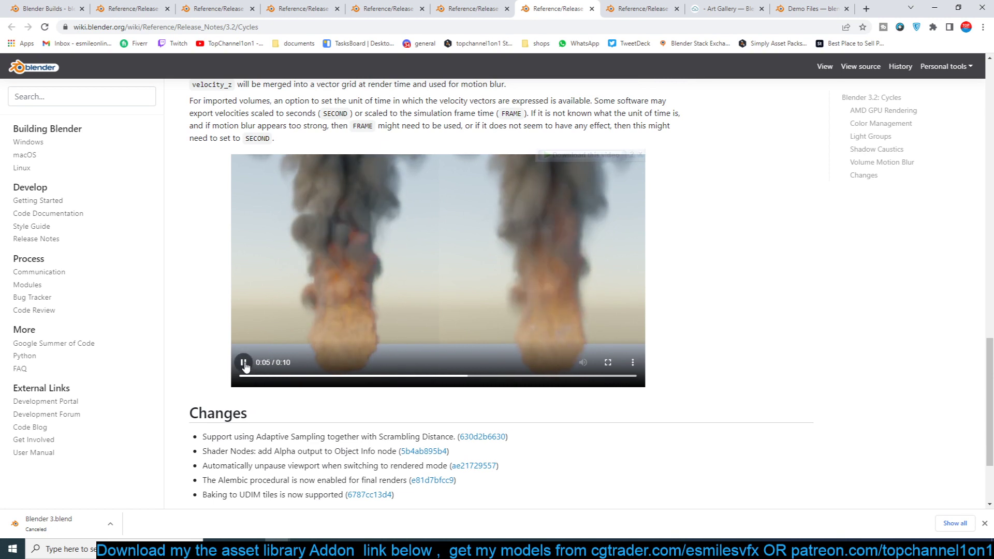
Look at the Asset System & Asset Browser release notes, switch back to Blender and show the plane's material settings
{"action": "left_click", "coordinate": [498, 8]}
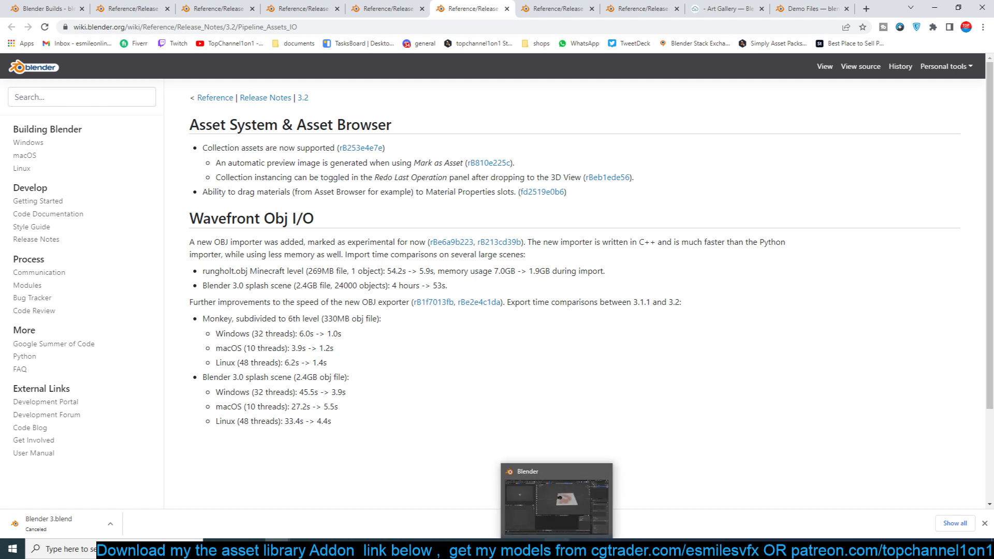
{"action": "left_click", "coordinate": [556, 546]}
{"action": "left_click", "coordinate": [829, 414]}
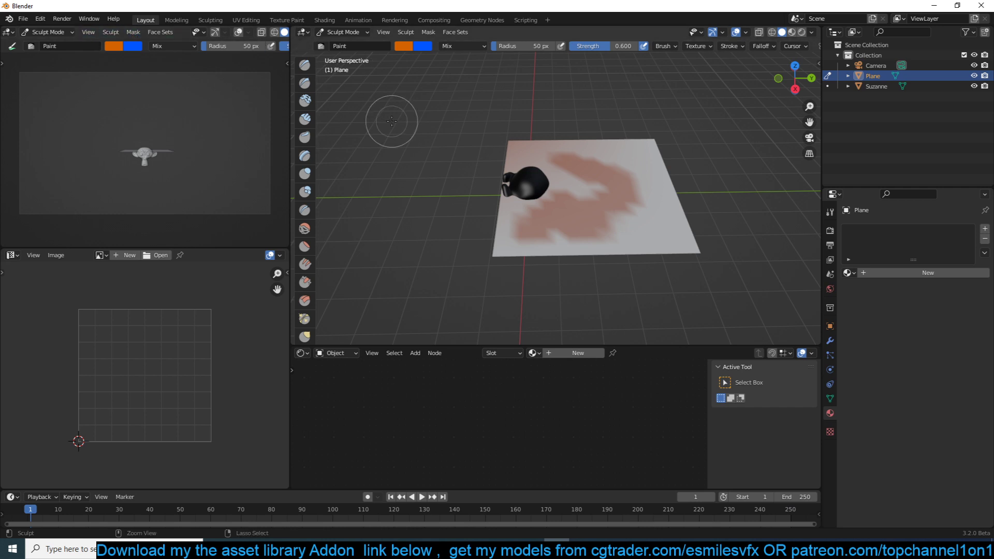
Start a new file in place of the painted plane scene and view it in perspective from outside the camera
{"action": "key", "text": "ctrl+q"}
{"action": "left_click", "coordinate": [519, 293]}
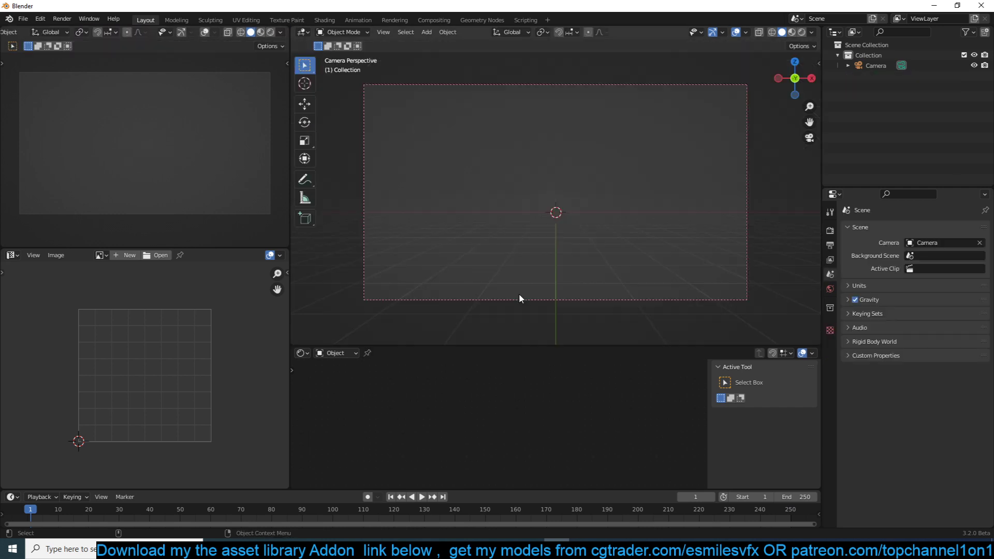
{"action": "left_click", "coordinate": [520, 296]}
{"action": "middle_click_drag", "start_coordinate": [593, 156], "coordinate": [553, 176]}
{"action": "scroll", "coordinate": [607, 168], "scroll_direction": "down", "scroll_amount": 3}
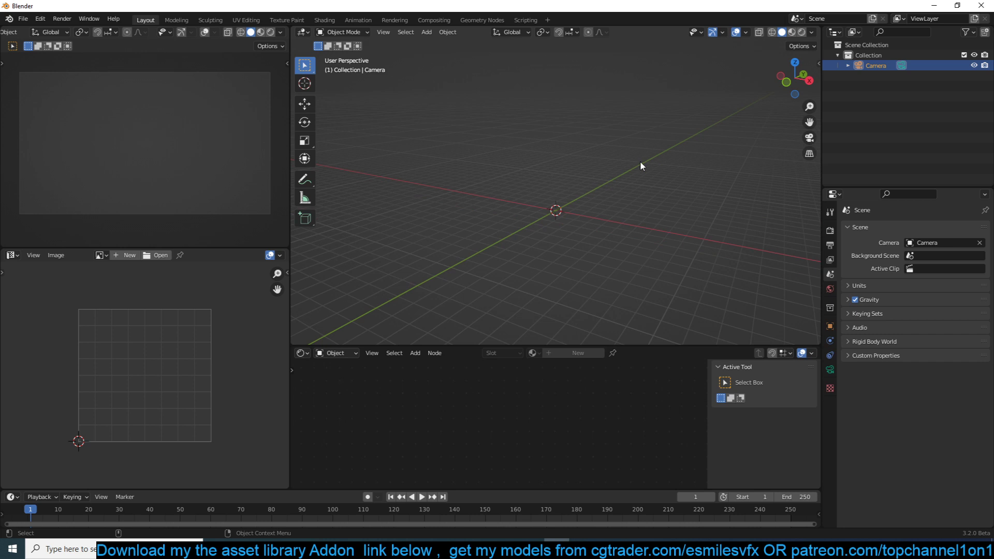
Show the asset library add-on in the viewport sidebar and search all objects and collections for "house"
{"action": "key", "text": "n"}
{"action": "left_click", "coordinate": [814, 275]}
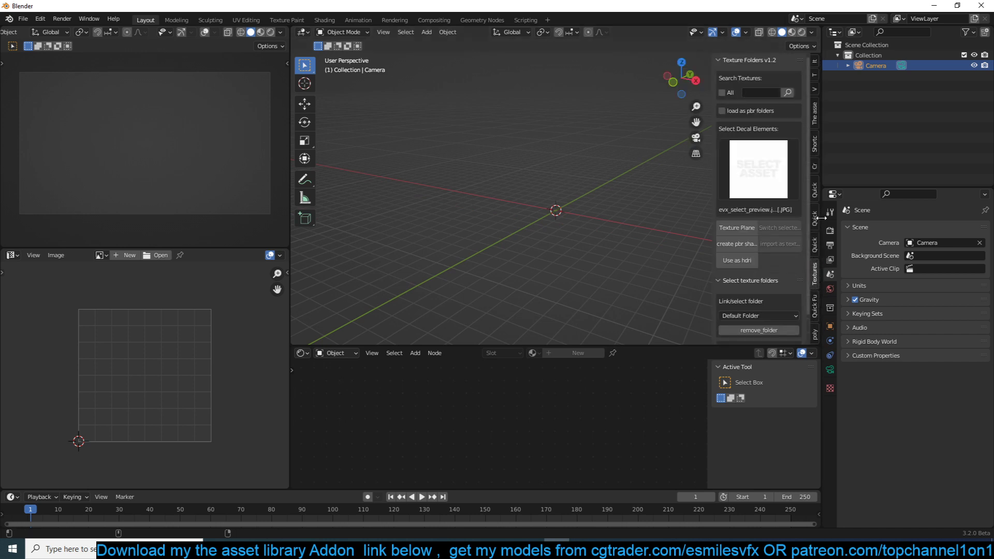
{"action": "left_click", "coordinate": [815, 115]}
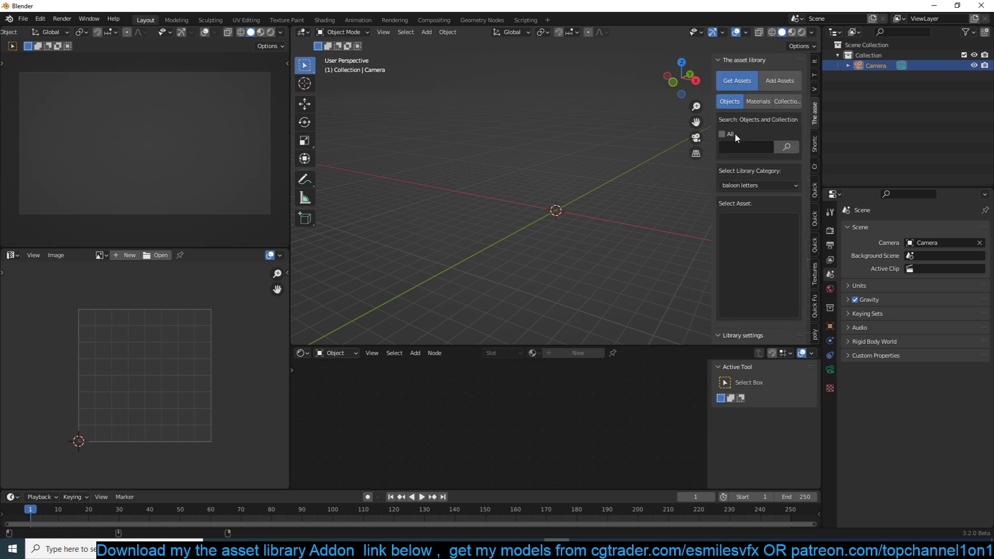
{"action": "type", "text": "house"}
{"action": "key", "text": "Return"}
Select the Japanese anime house among the found assets and add it to the scene
{"action": "left_click", "coordinate": [739, 262]}
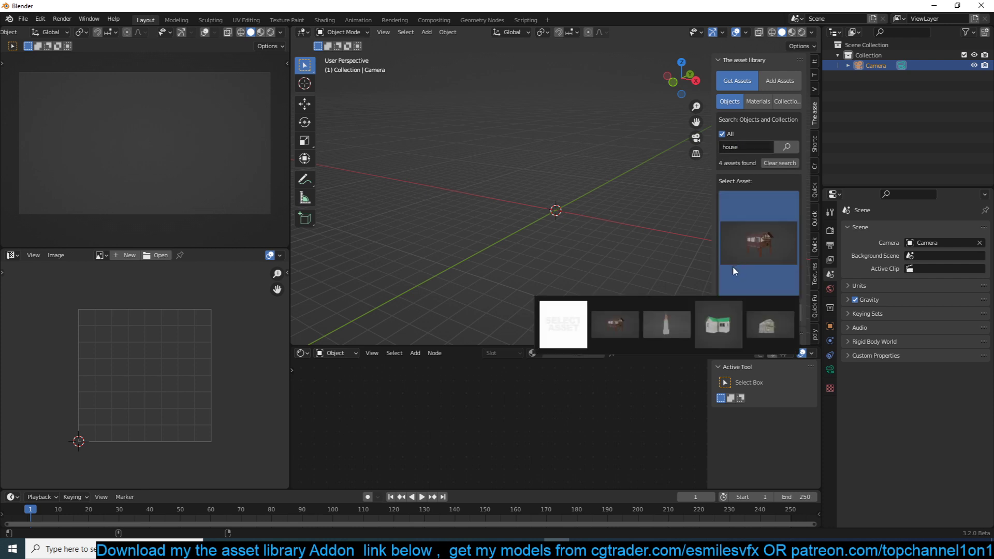
{"action": "left_click", "coordinate": [633, 307]}
{"action": "left_click", "coordinate": [754, 288]}
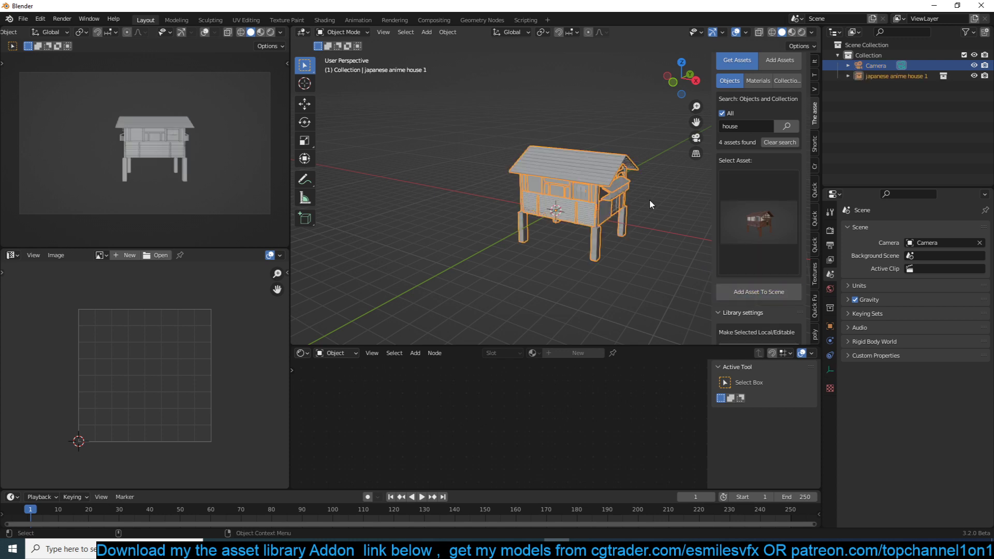
Set the viewport's solid shading color to Random through the quick functions pie menu
{"action": "scroll", "coordinate": [777, 125], "scroll_direction": "up", "scroll_amount": 1}
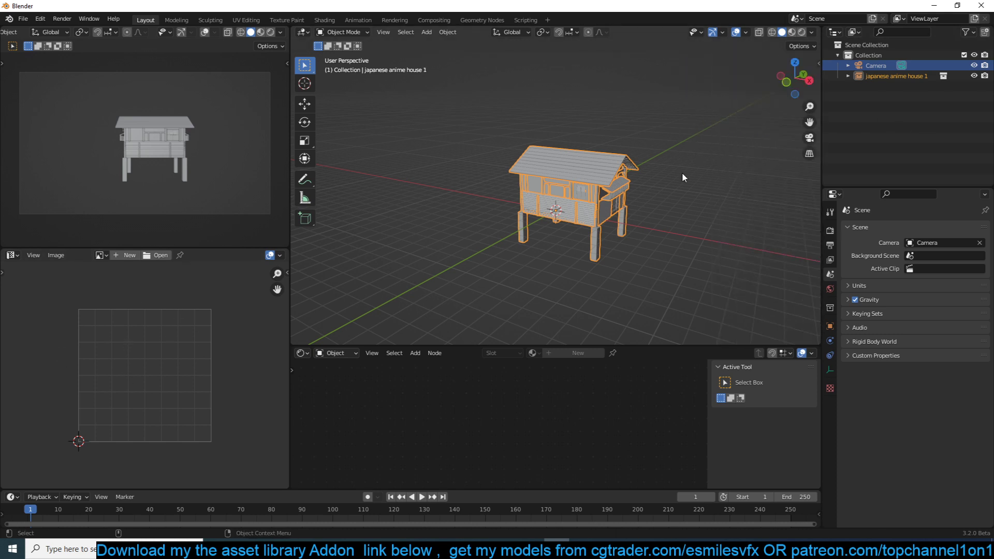
{"action": "scroll", "coordinate": [555, 222], "scroll_direction": "up", "scroll_amount": 5}
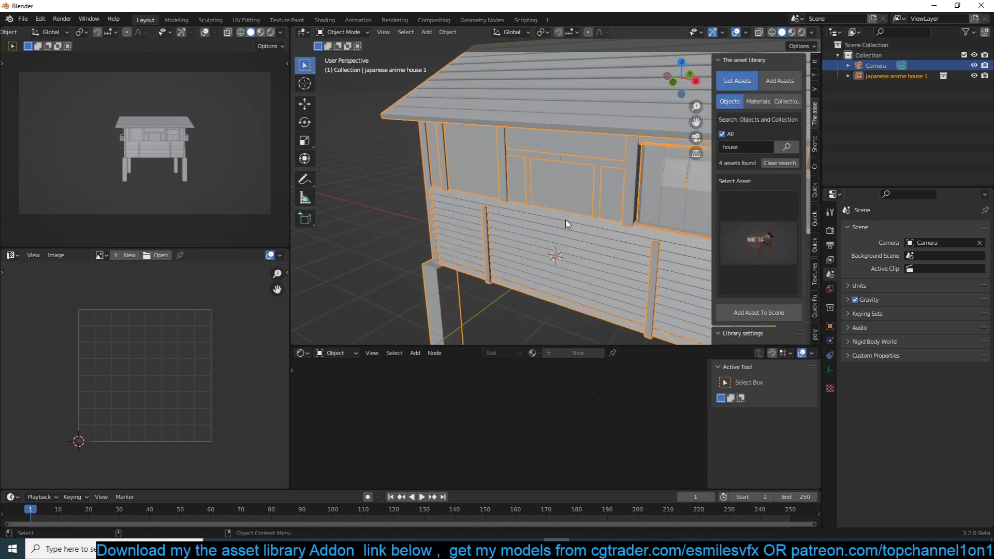
{"action": "scroll", "coordinate": [554, 225], "scroll_direction": "down", "scroll_amount": 4}
{"action": "scroll", "coordinate": [554, 228], "scroll_direction": "up", "scroll_amount": 1}
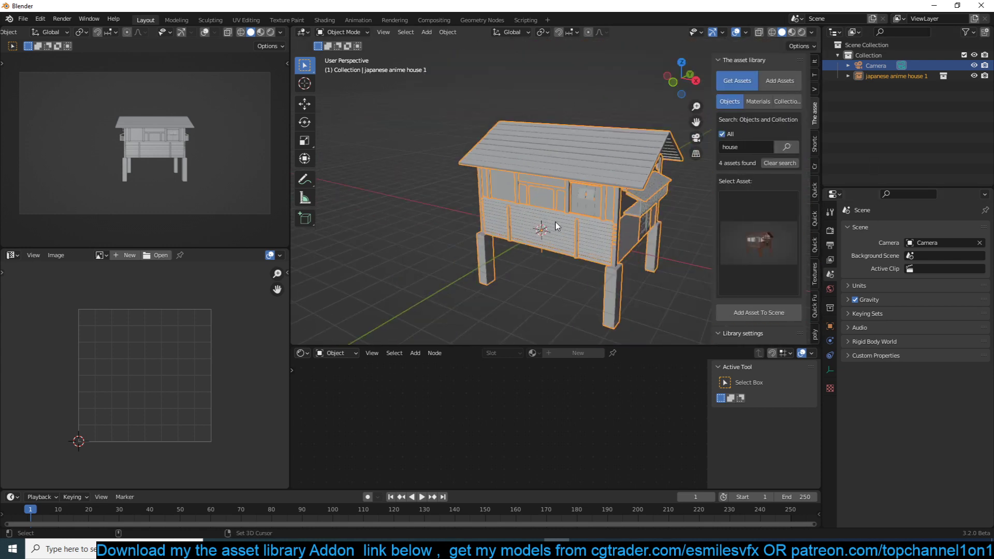
{"action": "key", "text": "shift+q"}
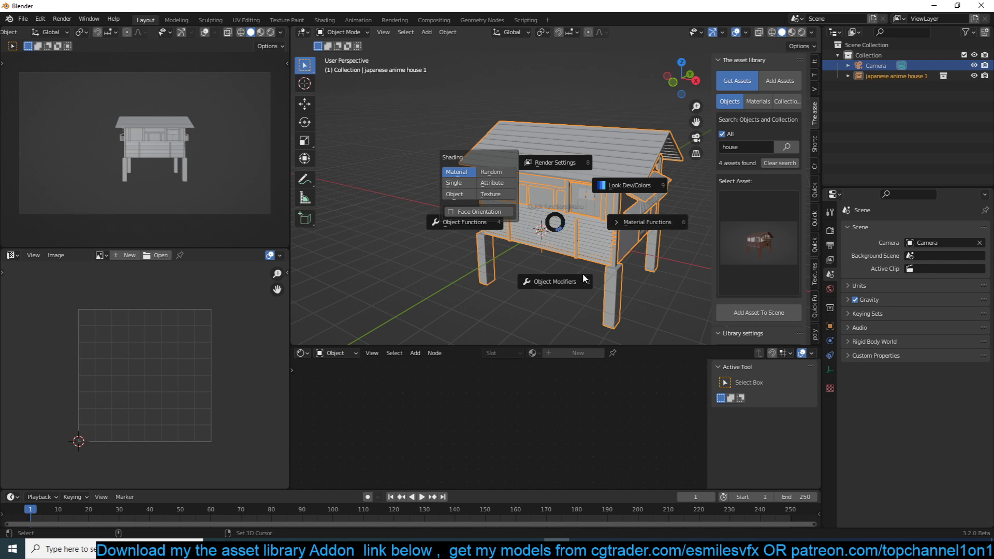
{"action": "key", "text": "Escape"}
{"action": "key", "text": "q"}
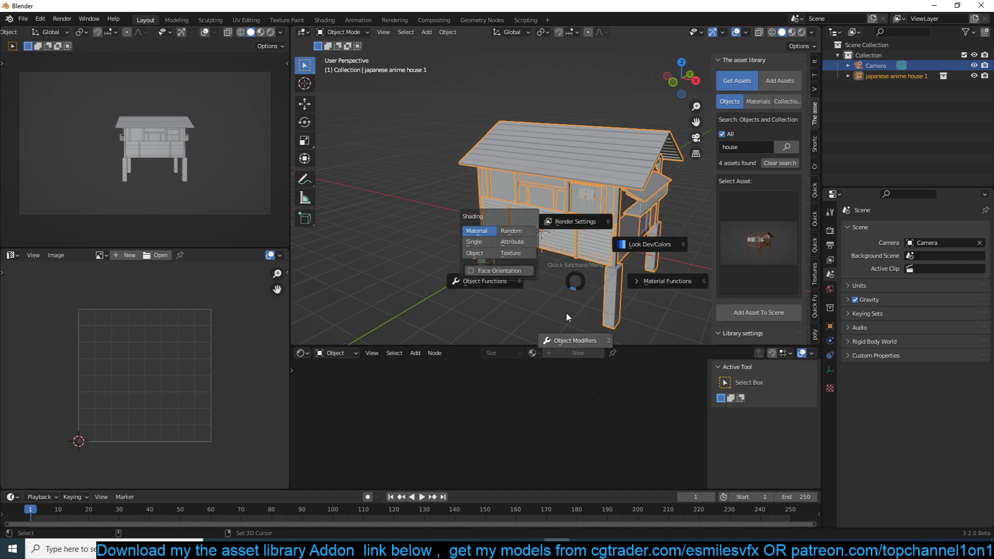
{"action": "left_click", "coordinate": [512, 231]}
{"action": "middle_click_drag", "start_coordinate": [511, 231], "coordinate": [548, 182]}
Make the imported house local and editable, and select one of its large windows
{"action": "scroll", "coordinate": [777, 228], "scroll_direction": "down", "scroll_amount": 7}
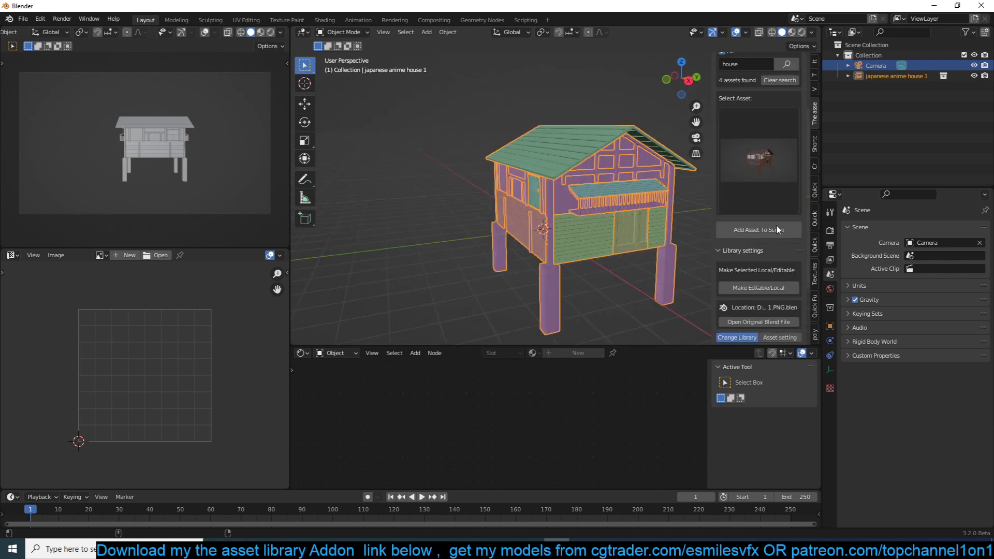
{"action": "left_click", "coordinate": [785, 206]}
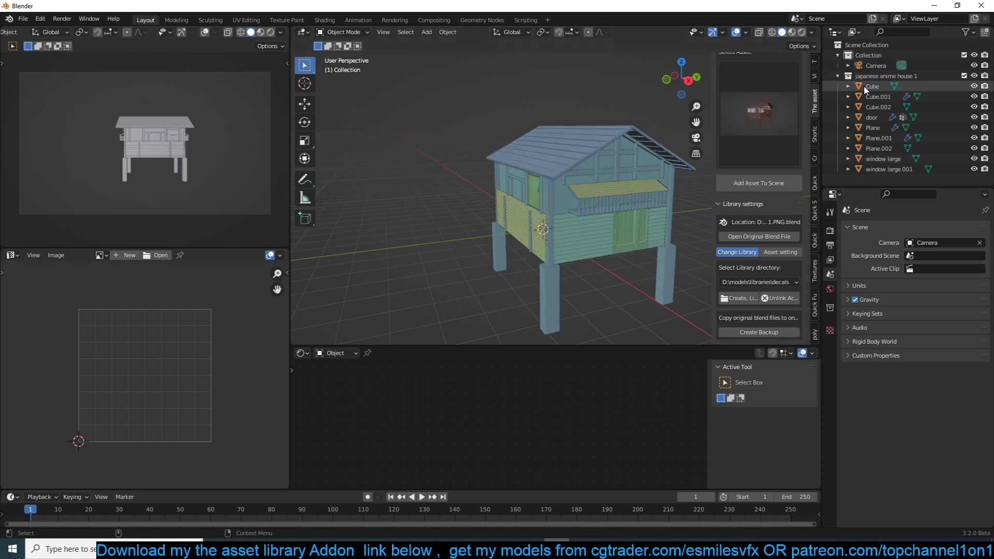
{"action": "left_click", "coordinate": [542, 188]}
{"action": "middle_click_drag", "start_coordinate": [543, 186], "coordinate": [492, 207]}
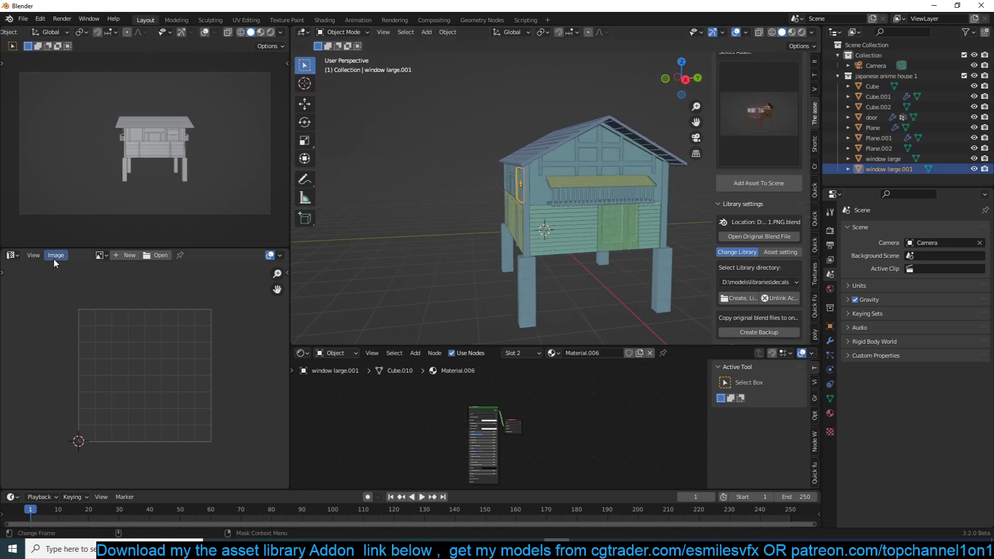
Replace the image editor with the Asset Browser and mark the "japanese anime house 1" collection as an asset
{"action": "left_click", "coordinate": [11, 254]}
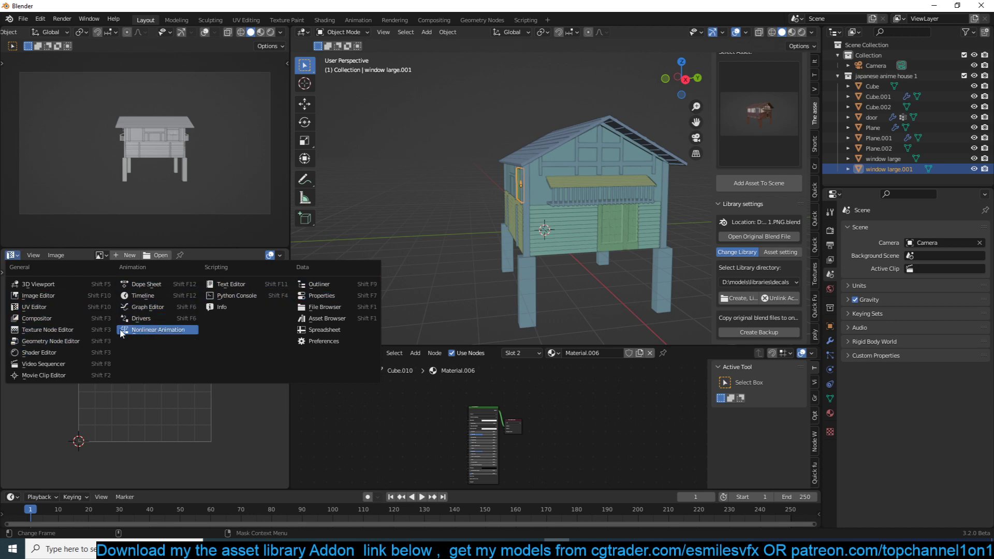
{"action": "left_click", "coordinate": [323, 318]}
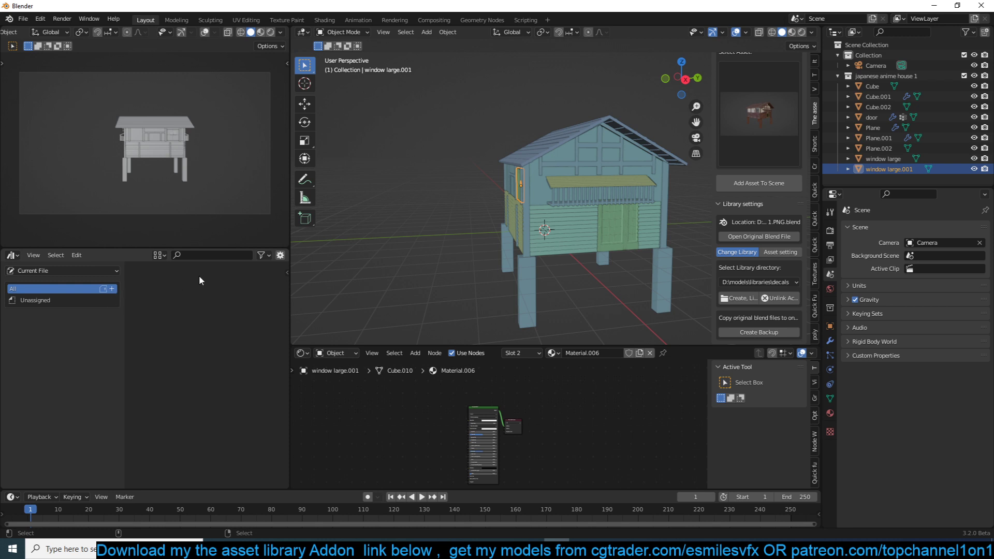
{"action": "left_click_drag", "start_coordinate": [503, 112], "coordinate": [699, 274]}
{"action": "left_click", "coordinate": [921, 78]}
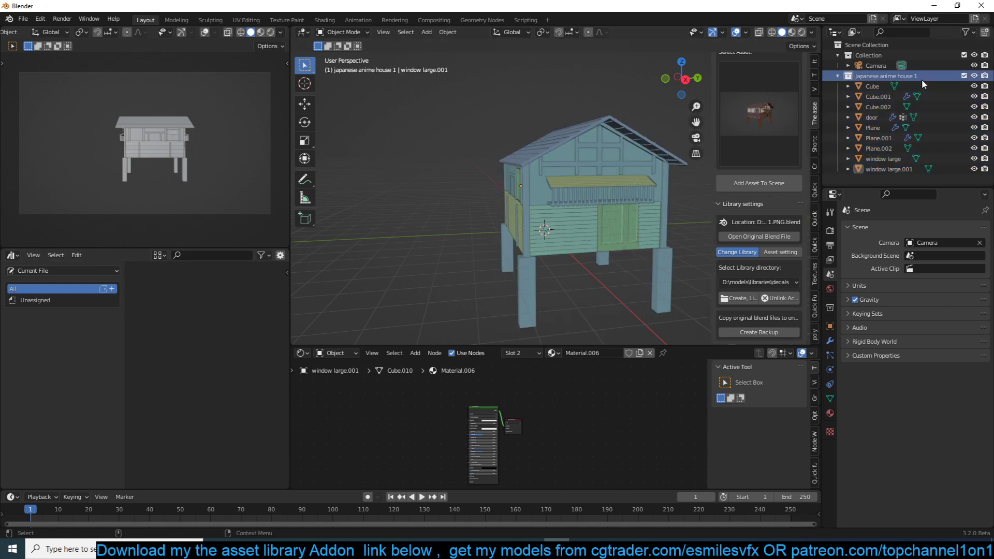
{"action": "right_click", "coordinate": [921, 79]}
{"action": "right_click", "coordinate": [887, 76]}
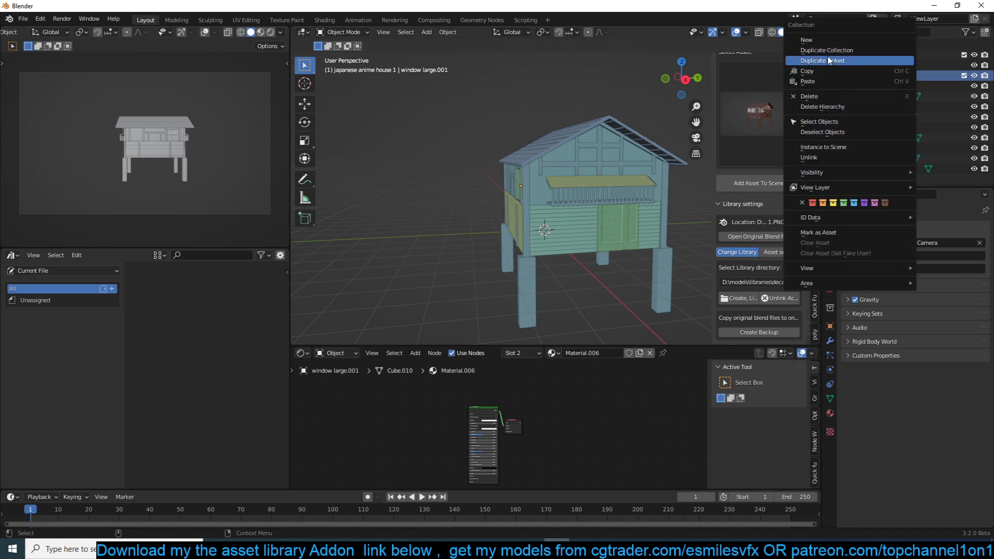
{"action": "left_click", "coordinate": [818, 233]}
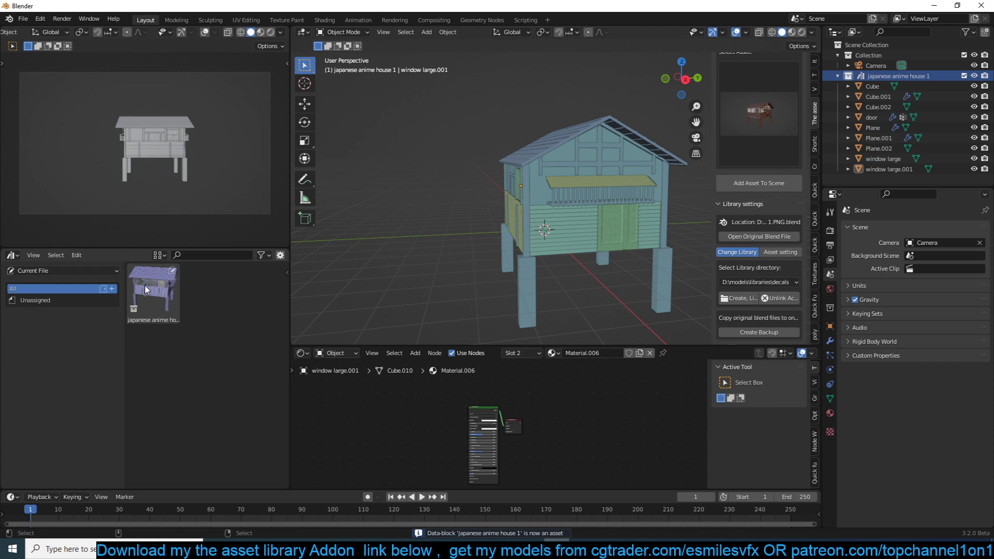
Place an instance of the house asset from the Asset Browser in the scene and position it beside the original in front view
{"action": "left_click_drag", "start_coordinate": [153, 296], "coordinate": [450, 202]}
{"action": "scroll", "coordinate": [450, 202], "scroll_direction": "down", "scroll_amount": 5}
{"action": "middle_click_drag", "start_coordinate": [450, 202], "coordinate": [560, 207]}
{"action": "key", "text": "g"}
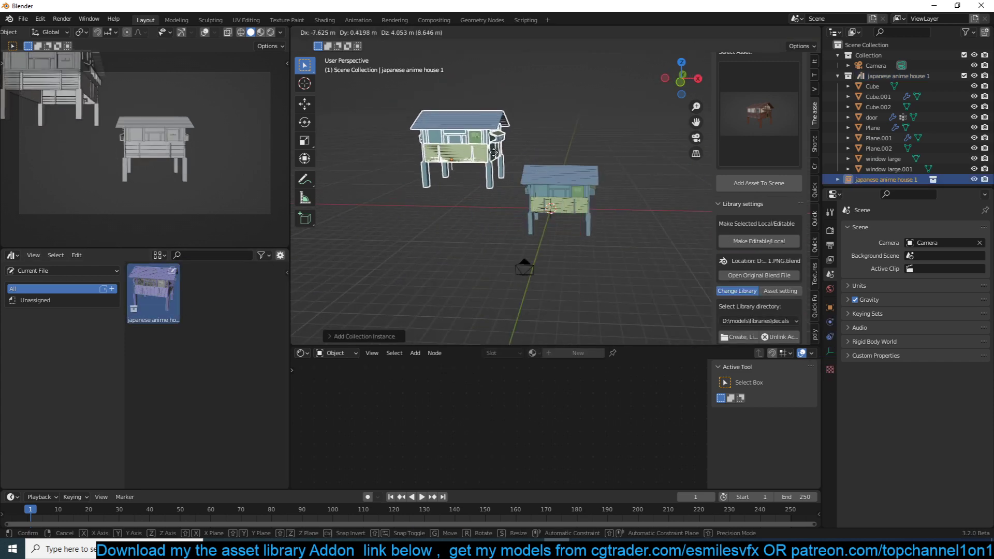
{"action": "key", "text": "KP_1"}
{"action": "left_click", "coordinate": [469, 197]}
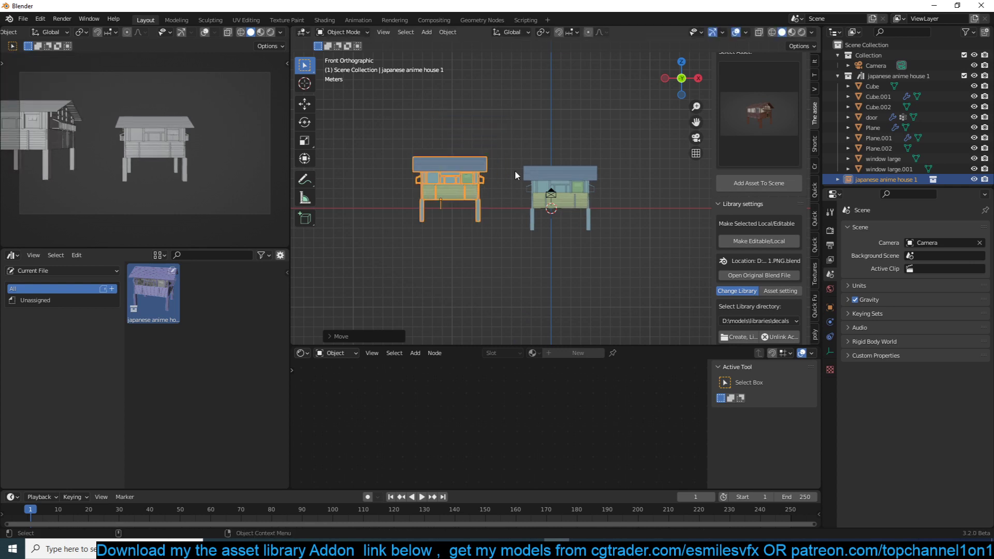
Try to move the wall body of the original house on its own in front view
{"action": "scroll", "coordinate": [518, 198], "scroll_direction": "up", "scroll_amount": 6}
{"action": "left_click", "coordinate": [535, 173]}
{"action": "key", "text": "g"}
{"action": "right_click", "coordinate": [595, 147]}
{"action": "scroll", "coordinate": [574, 161], "scroll_direction": "down", "scroll_amount": 5}
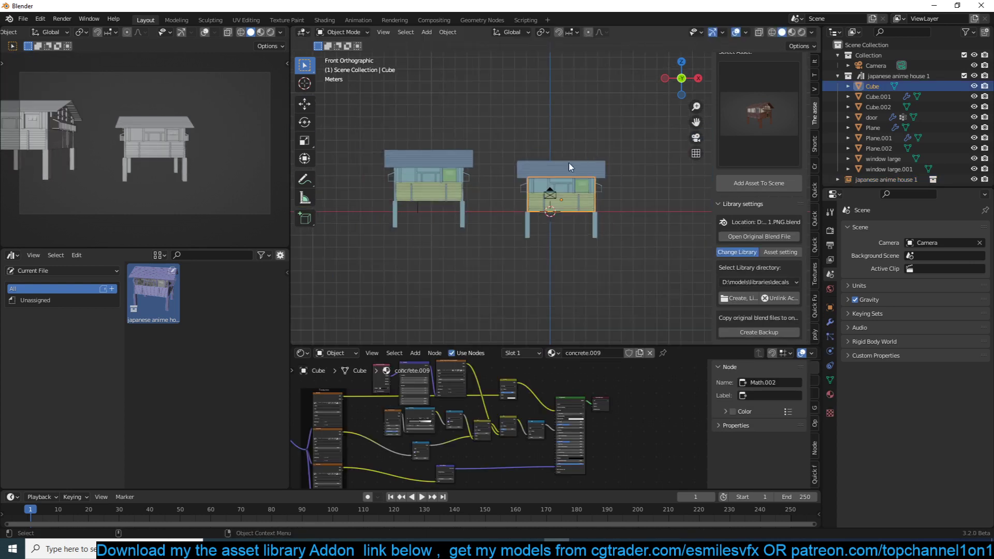
Hide the camera and select all parts of the original house, hiding and revealing them to check the selection
{"action": "left_click", "coordinate": [551, 194]}
{"action": "key", "text": "h"}
{"action": "left_click_drag", "start_coordinate": [488, 137], "coordinate": [639, 283]}
{"action": "scroll", "coordinate": [639, 283], "scroll_direction": "up", "scroll_amount": 4}
{"action": "scroll", "coordinate": [504, 232], "scroll_direction": "down", "scroll_amount": 3}
{"action": "key", "text": "h"}
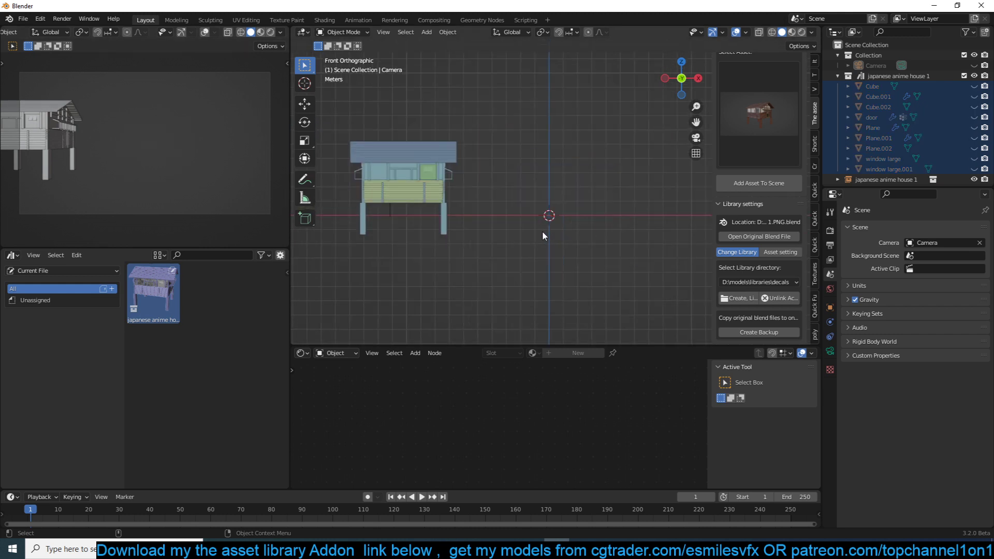
{"action": "key", "text": "alt+h"}
Raise the whole original house to stand on the ground line and centre it over the scene origin in top view
{"action": "key", "text": "g"}
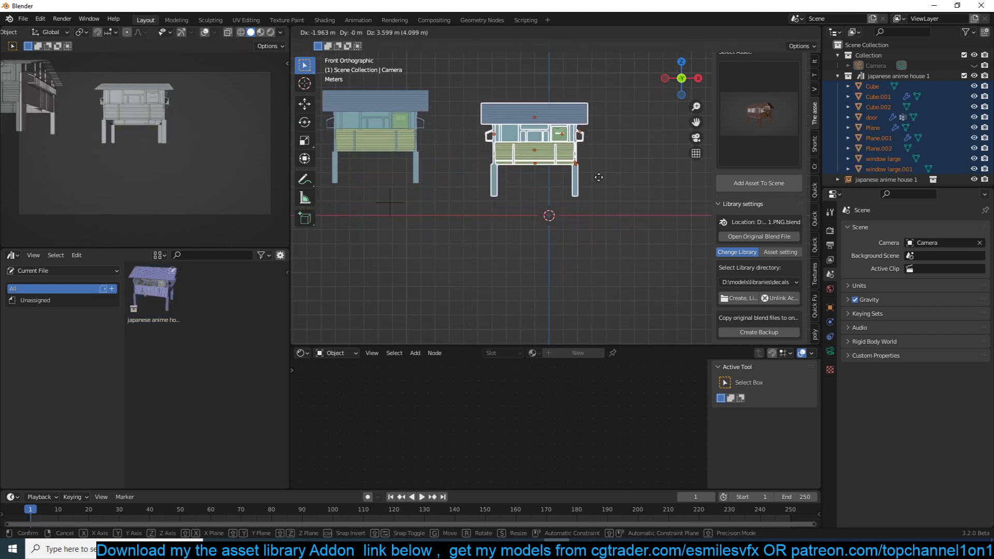
{"action": "left_click", "coordinate": [612, 198]}
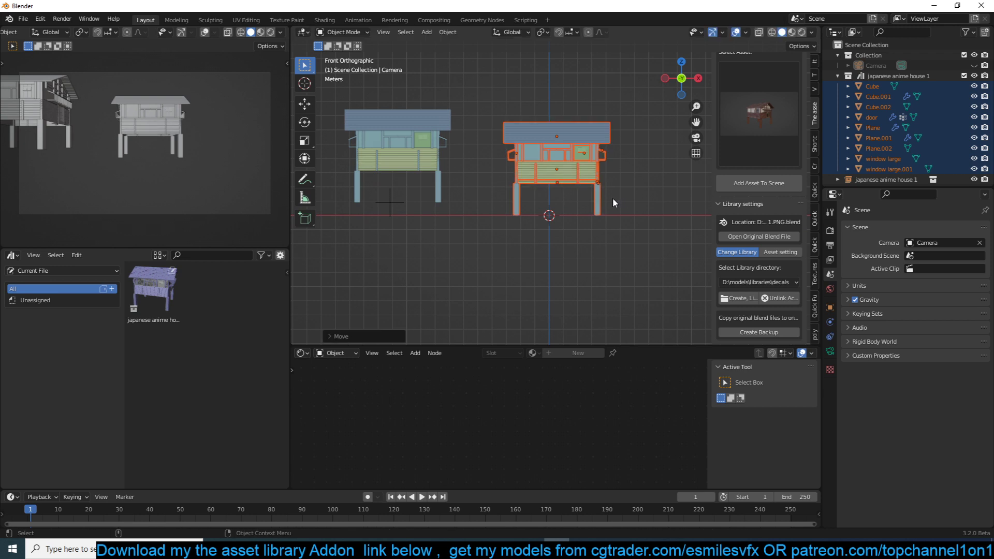
{"action": "key", "text": "KP_7"}
{"action": "key", "text": "g"}
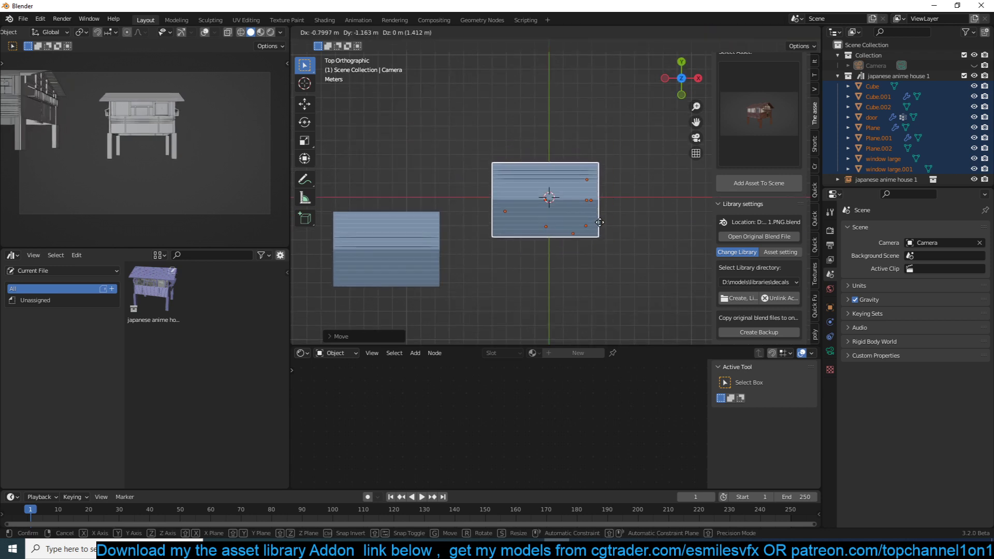
{"action": "left_click", "coordinate": [600, 217]}
Select the house instance and lower it to stand beside the original in perspective view
{"action": "middle_click_drag", "start_coordinate": [600, 216], "coordinate": [557, 141]}
{"action": "scroll", "coordinate": [557, 144], "scroll_direction": "down", "scroll_amount": 4}
{"action": "left_click", "coordinate": [471, 186]}
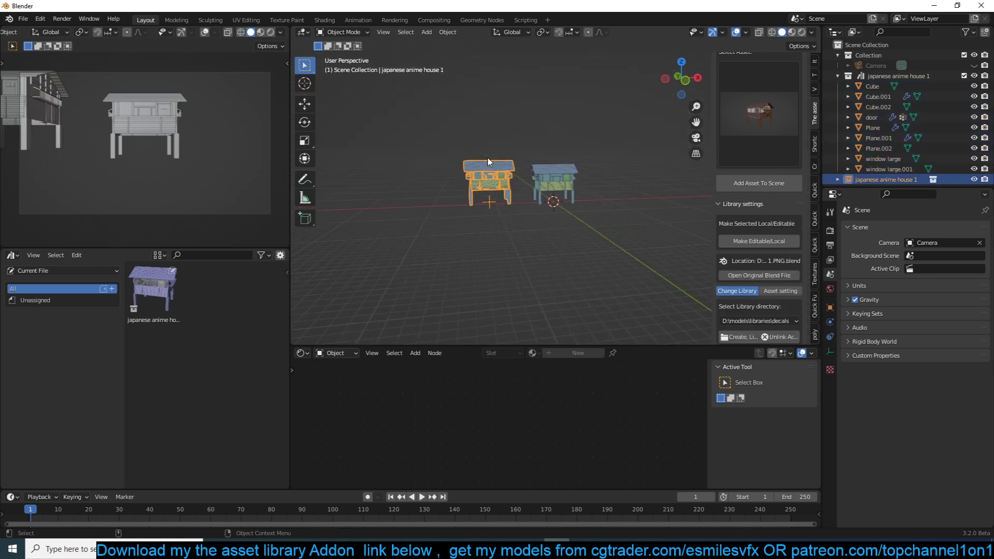
{"action": "key", "text": "r"}
{"action": "key", "text": "r"}
{"action": "right_click", "coordinate": [526, 136]}
{"action": "scroll", "coordinate": [526, 136], "scroll_direction": "up", "scroll_amount": 2}
{"action": "middle_click_drag", "start_coordinate": [525, 136], "coordinate": [510, 171]}
{"action": "scroll", "coordinate": [465, 169], "scroll_direction": "up", "scroll_amount": 2}
{"action": "scroll", "coordinate": [510, 170], "scroll_direction": "down", "scroll_amount": 3}
{"action": "key", "text": "g"}
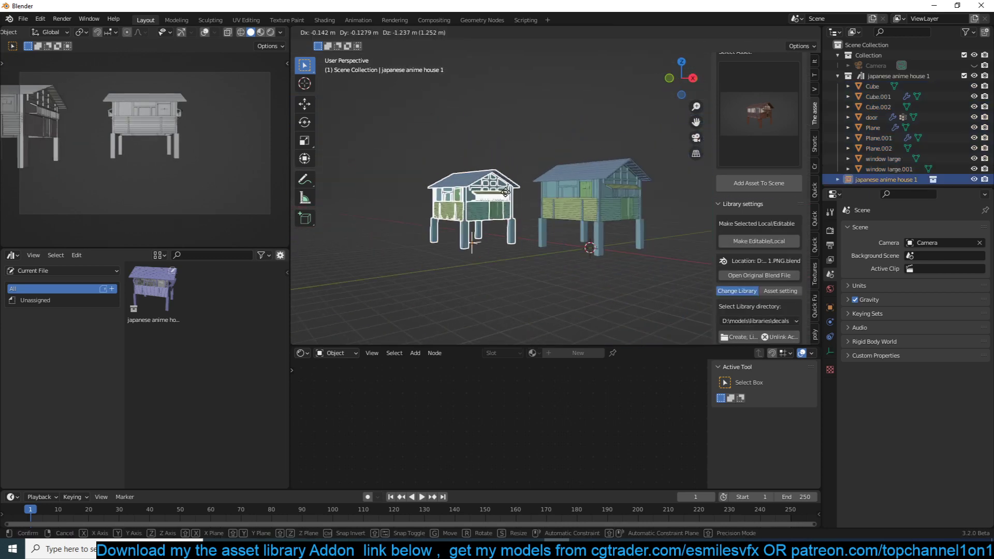
{"action": "left_click", "coordinate": [519, 184]}
{"action": "scroll", "coordinate": [519, 185], "scroll_direction": "down", "scroll_amount": 1}
Deselect everything and save the file as untitled.blend in D:\models\2022\apirl
{"action": "key", "text": "ctrl+s"}
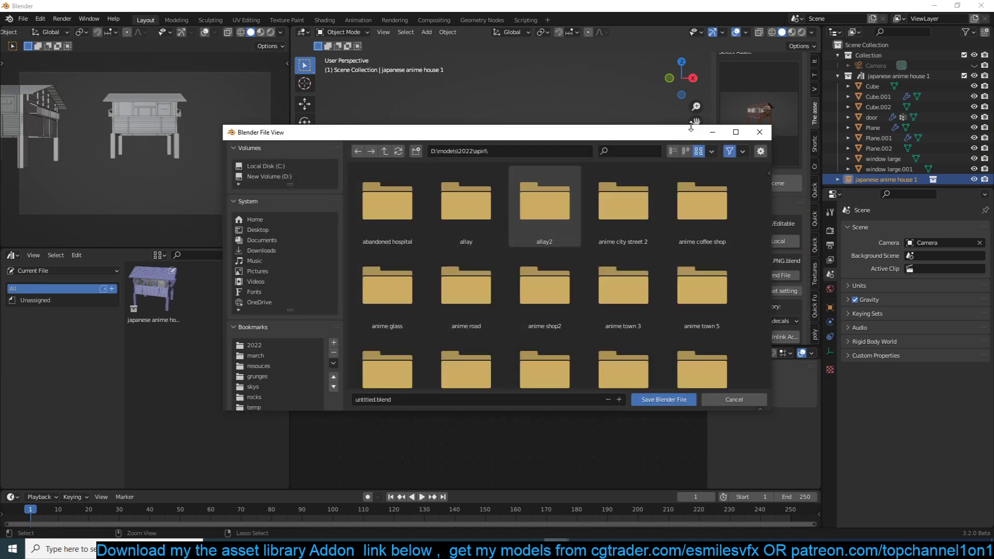
{"action": "left_click", "coordinate": [759, 132]}
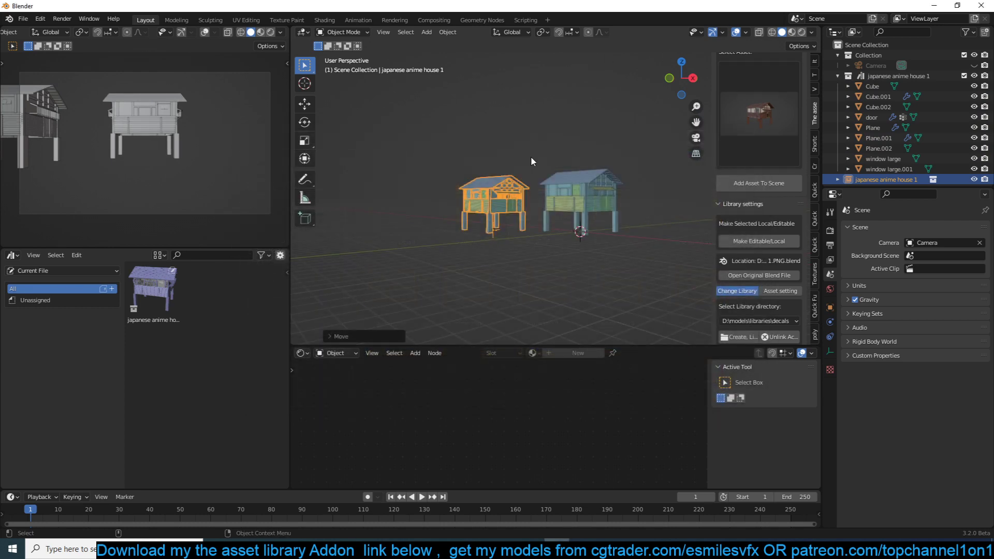
{"action": "key", "text": "alt+a"}
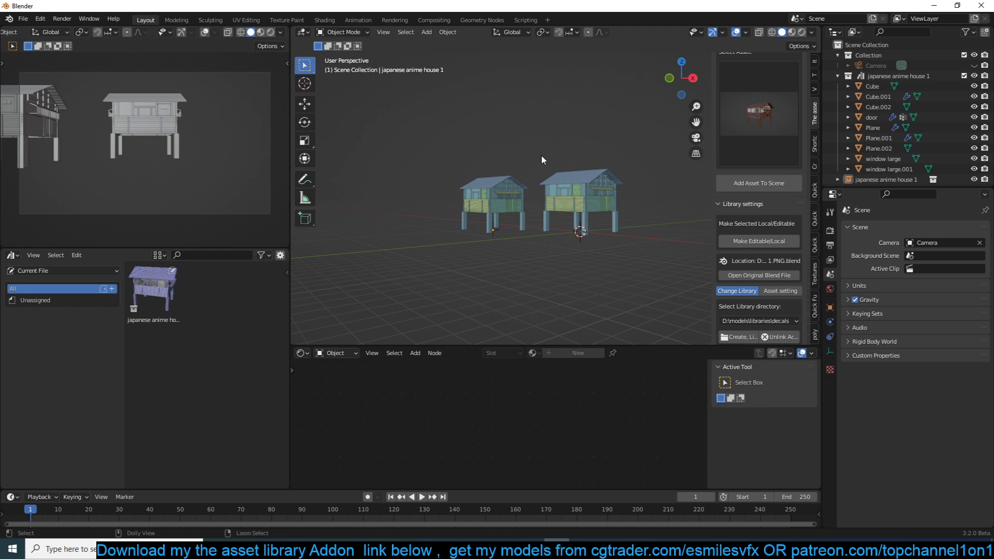
{"action": "key", "text": "ctrl+s"}
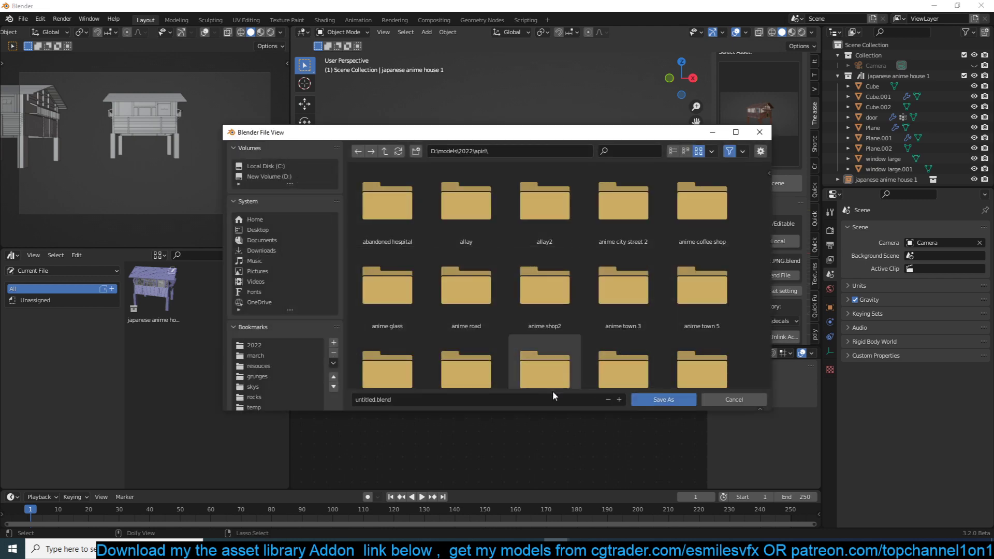
{"action": "left_click", "coordinate": [668, 402]}
Start a new scene containing only the camera
{"action": "left_click", "coordinate": [616, 176]}
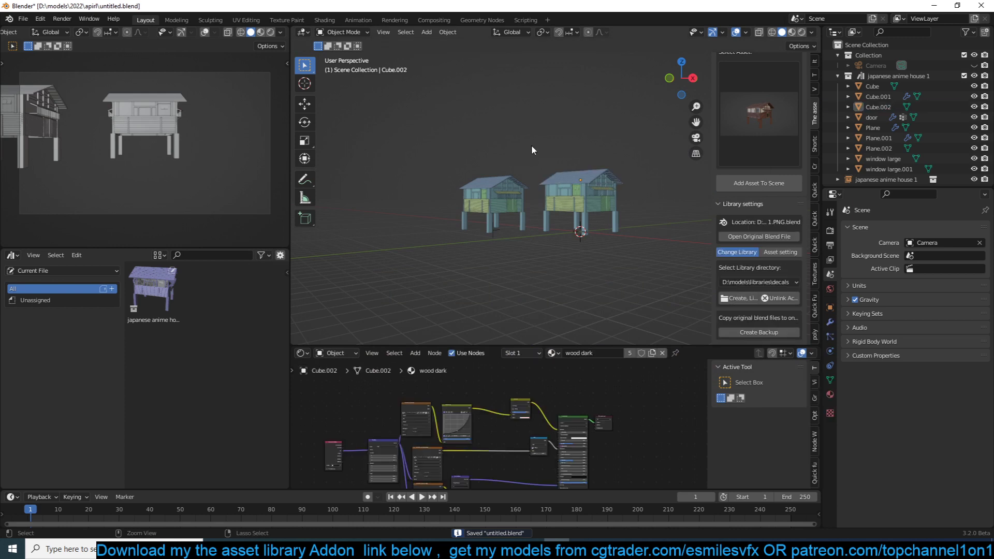
{"action": "key", "text": "ctrl+q"}
{"action": "left_click", "coordinate": [517, 293]}
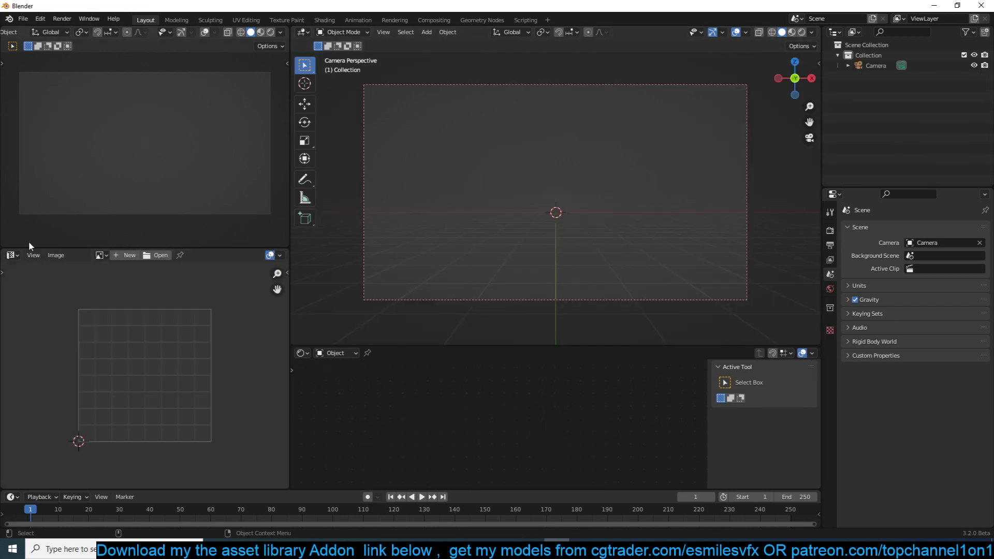
Replace the image editor with the Asset Browser, filter for "sc" in the Unassigned catalog, and switch to the User Library
{"action": "left_click", "coordinate": [12, 257]}
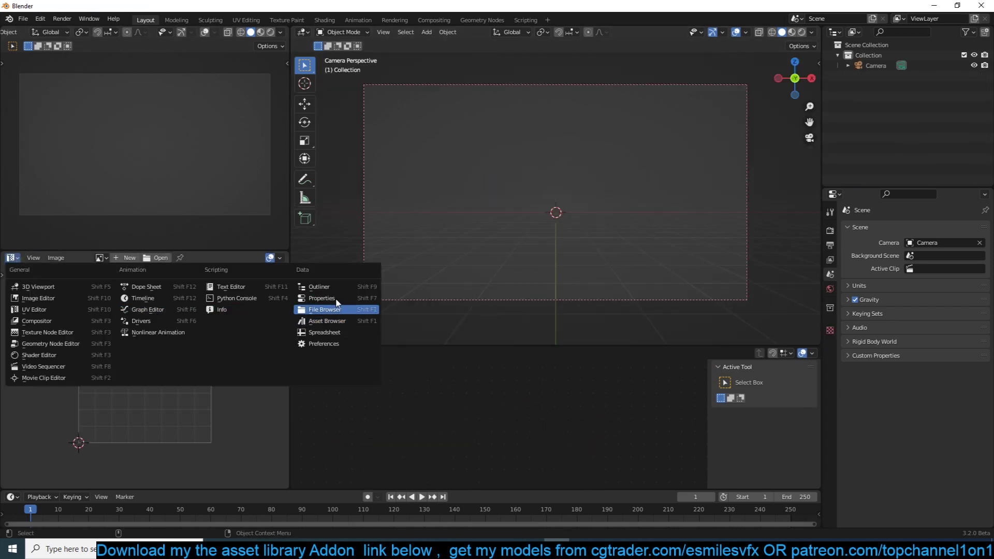
{"action": "left_click", "coordinate": [322, 321]}
{"action": "left_click", "coordinate": [103, 302]}
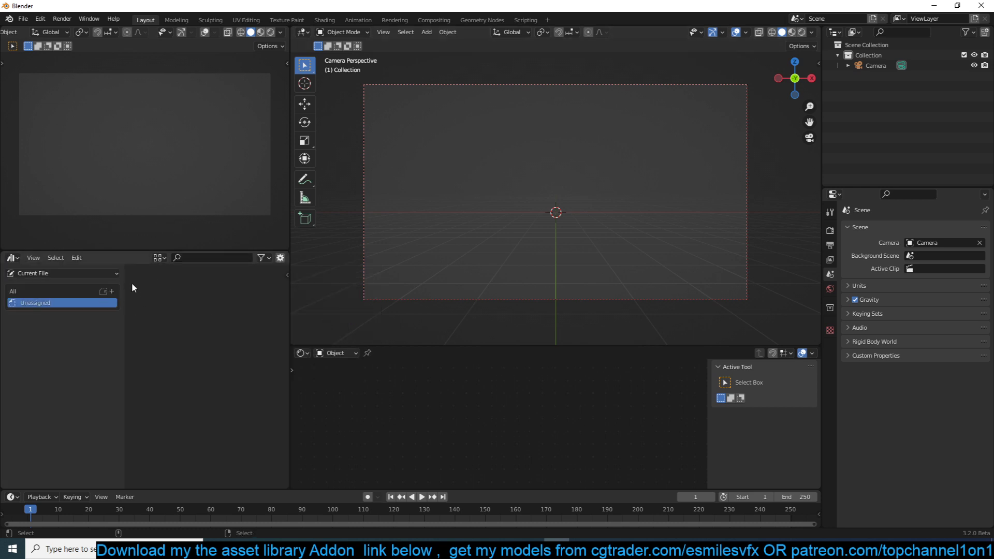
{"action": "left_click", "coordinate": [207, 259]}
{"action": "left_click", "coordinate": [76, 273]}
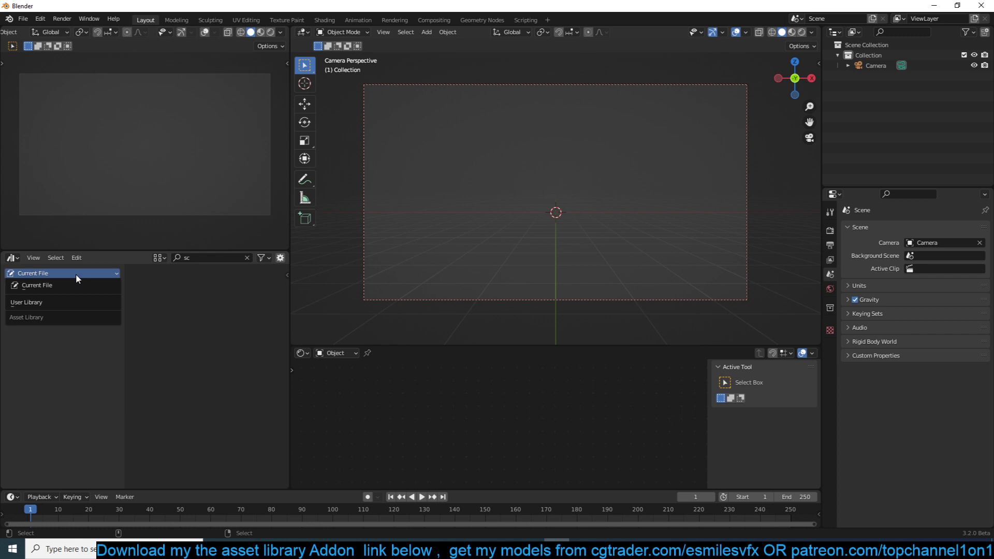
{"action": "left_click", "coordinate": [73, 302]}
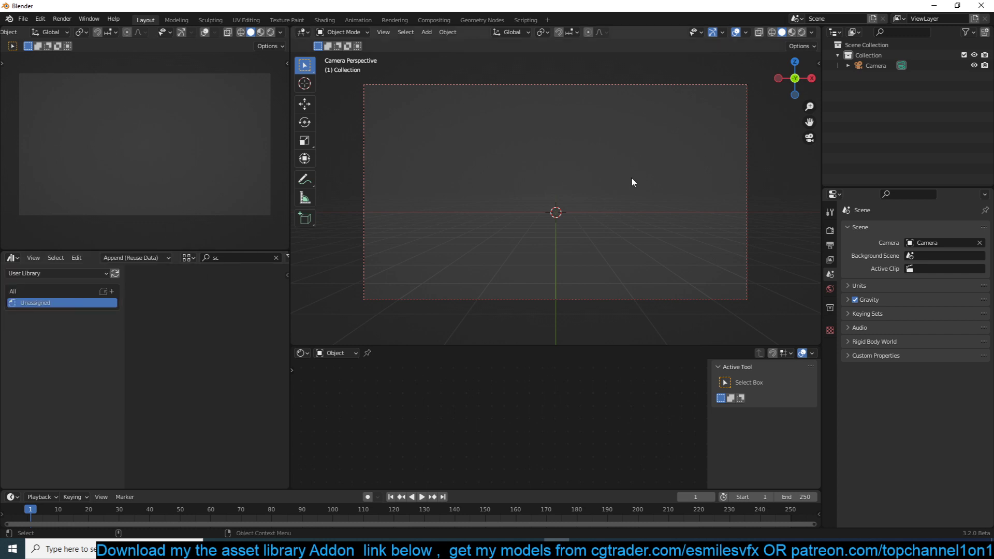
Search the asset library add-on for "house" and add the japanese anime house 1 collection to the scene
{"action": "key", "text": "n"}
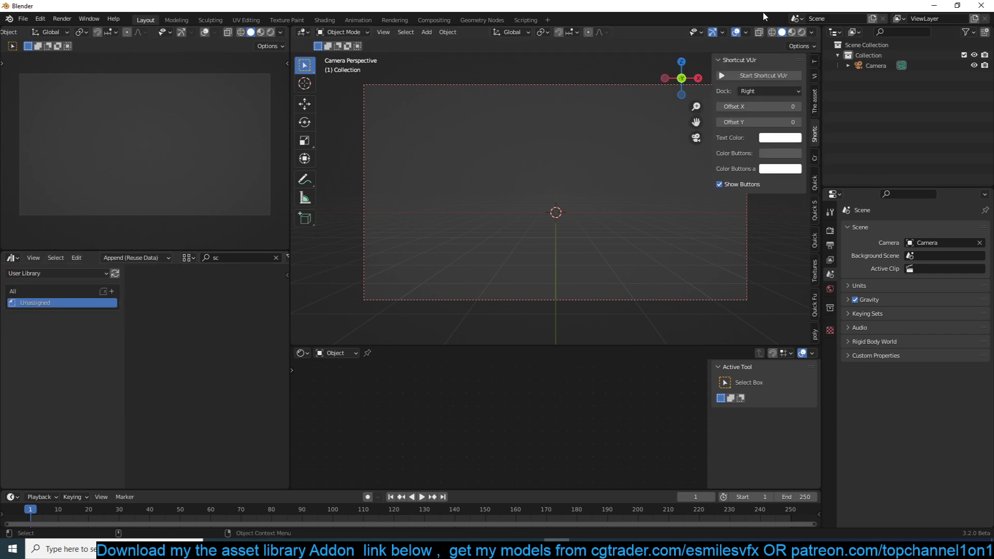
{"action": "left_click", "coordinate": [814, 61]}
{"action": "left_click", "coordinate": [814, 76]}
{"action": "left_click", "coordinate": [814, 136]}
{"action": "left_click", "coordinate": [815, 103]}
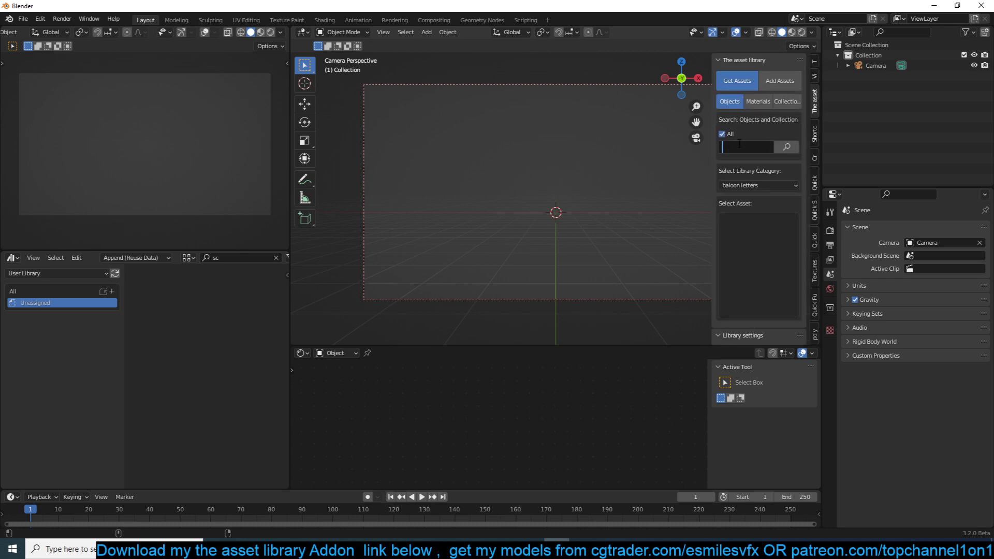
{"action": "type", "text": "house"}
{"action": "key", "text": "Return"}
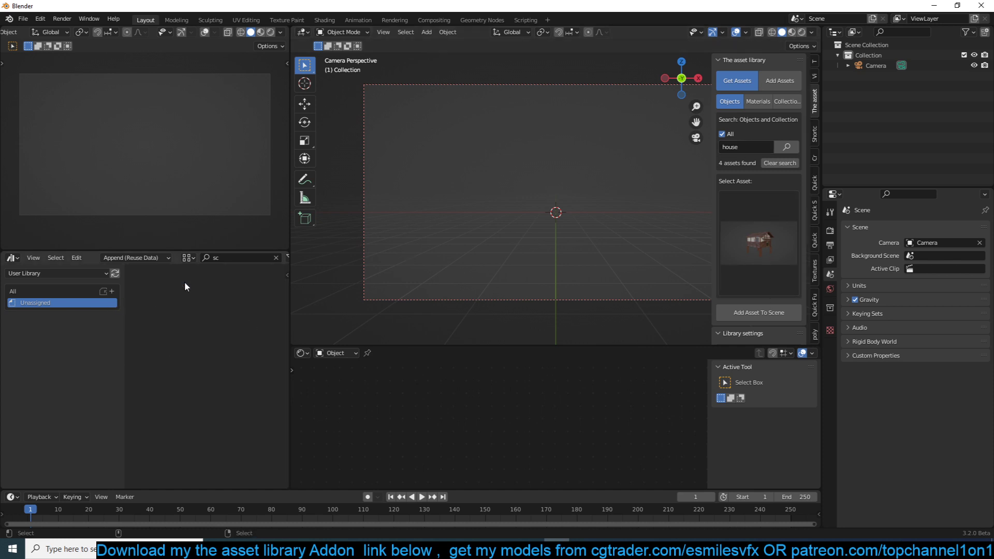
{"action": "left_click", "coordinate": [757, 312]}
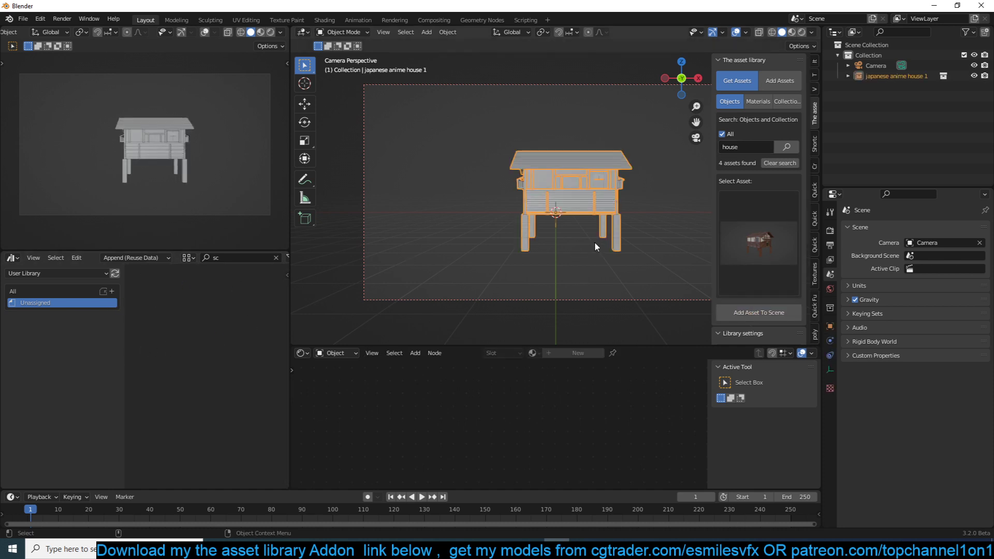
Raise the imported house along the Z axis so its legs stand on the ground grid
{"action": "middle_click_drag", "start_coordinate": [594, 241], "coordinate": [497, 201]}
{"action": "middle_click_drag", "start_coordinate": [610, 173], "coordinate": [656, 171]}
{"action": "scroll", "coordinate": [682, 132], "scroll_direction": "down", "scroll_amount": 4}
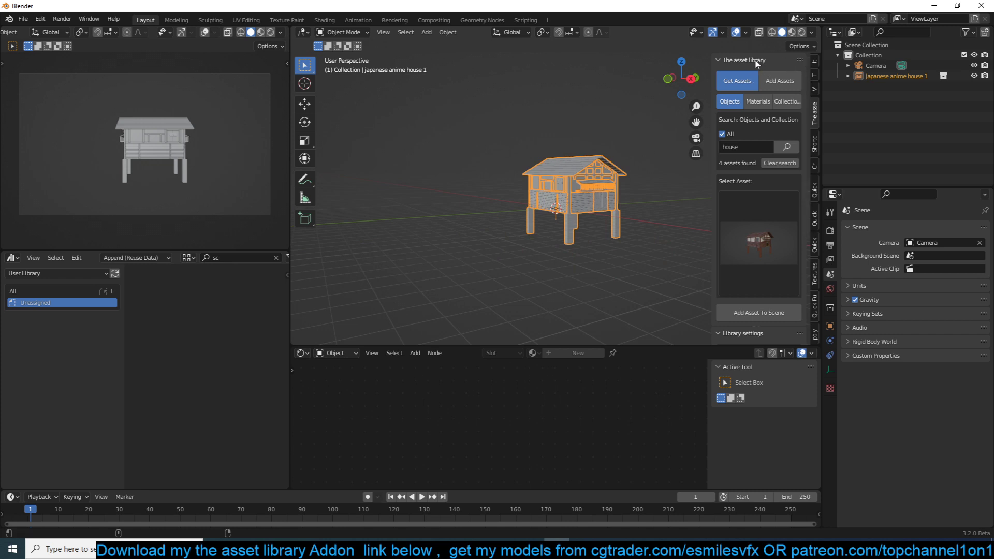
{"action": "left_click", "coordinate": [586, 203]}
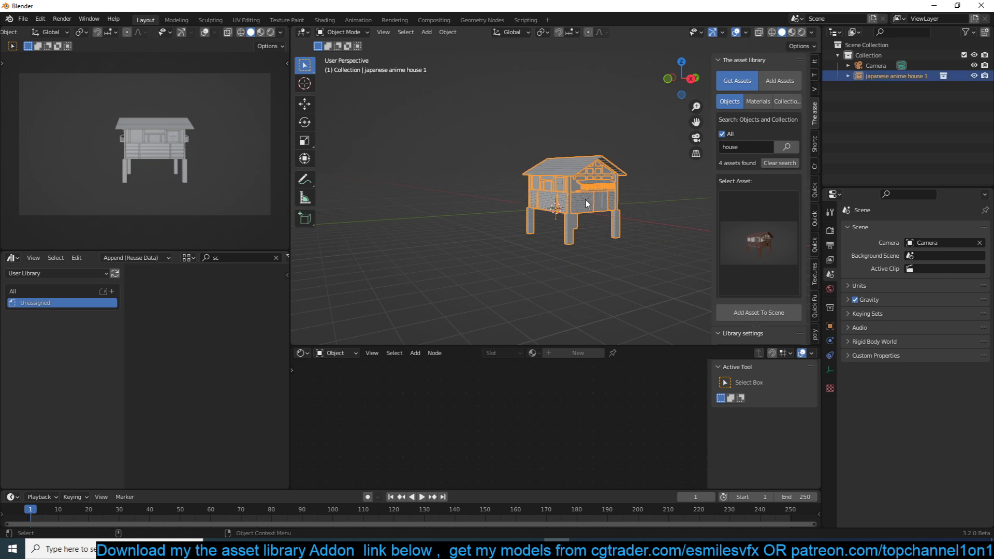
{"action": "key", "text": "g"}
{"action": "key", "text": "z"}
{"action": "left_click", "coordinate": [583, 171]}
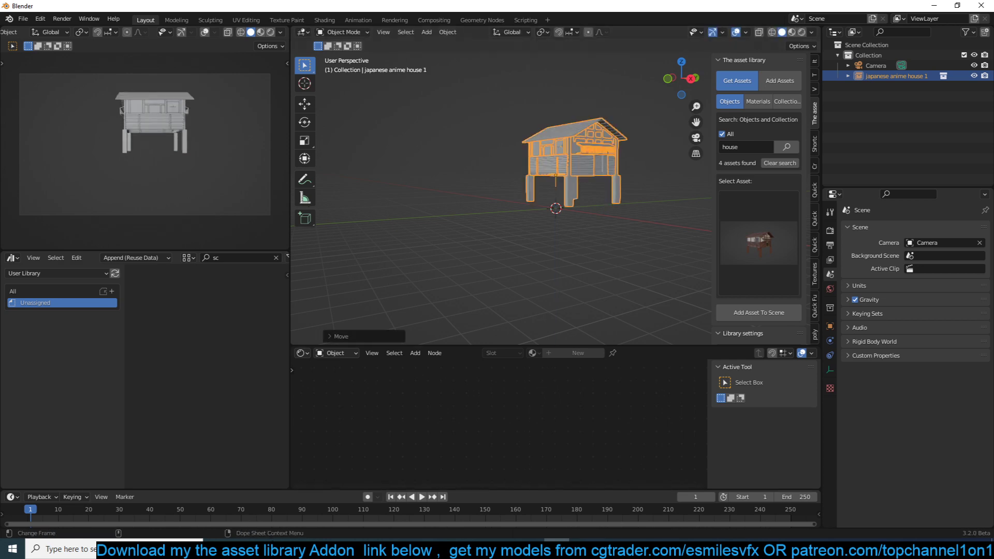
Switch to the web browser and look over the 3.2 asset and Sculpt release notes and the Blender 3.1 splash screen page
{"action": "mouse_move", "coordinate": [278, 548]}
{"action": "left_click", "coordinate": [333, 505]}
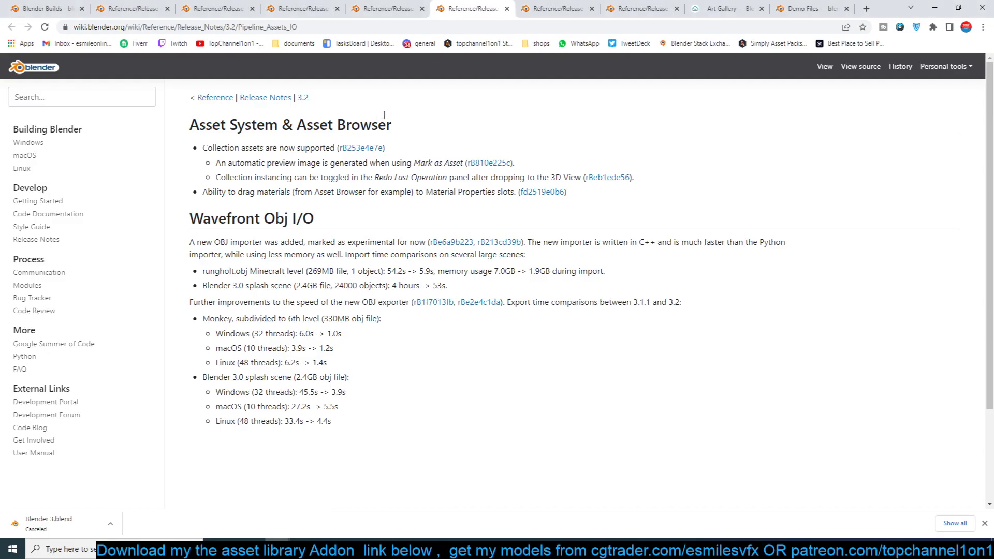
{"action": "left_click", "coordinate": [552, 10]}
{"action": "left_click", "coordinate": [653, 9]}
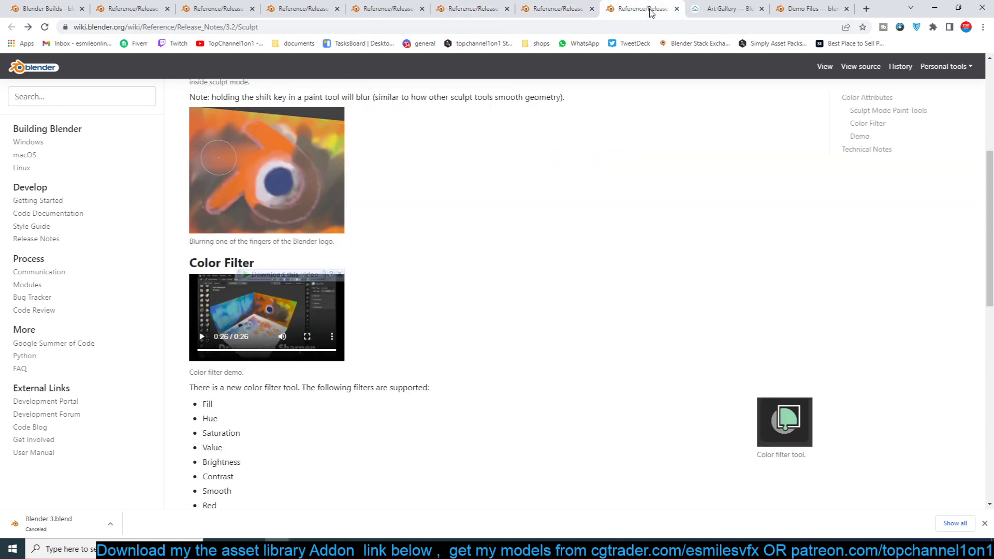
{"action": "left_click", "coordinate": [736, 8]}
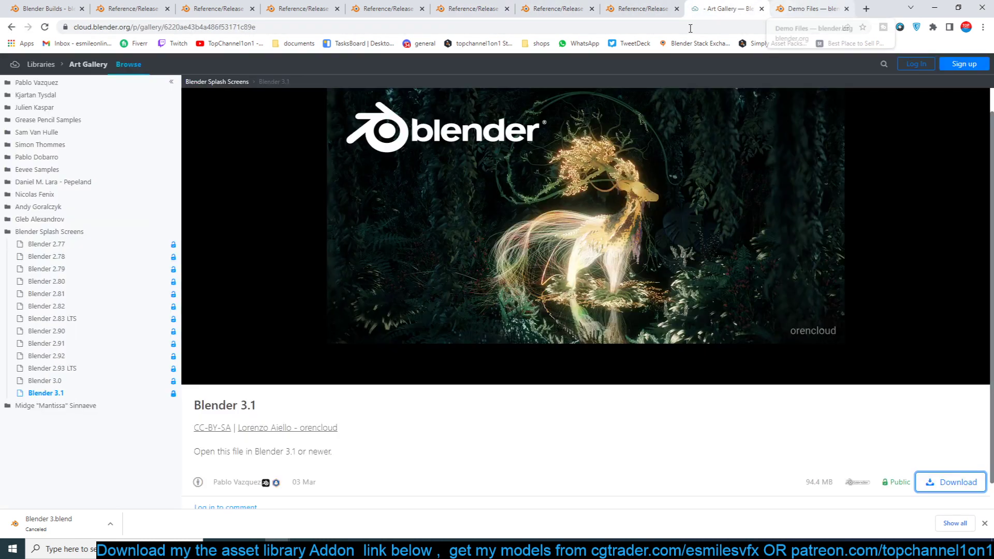